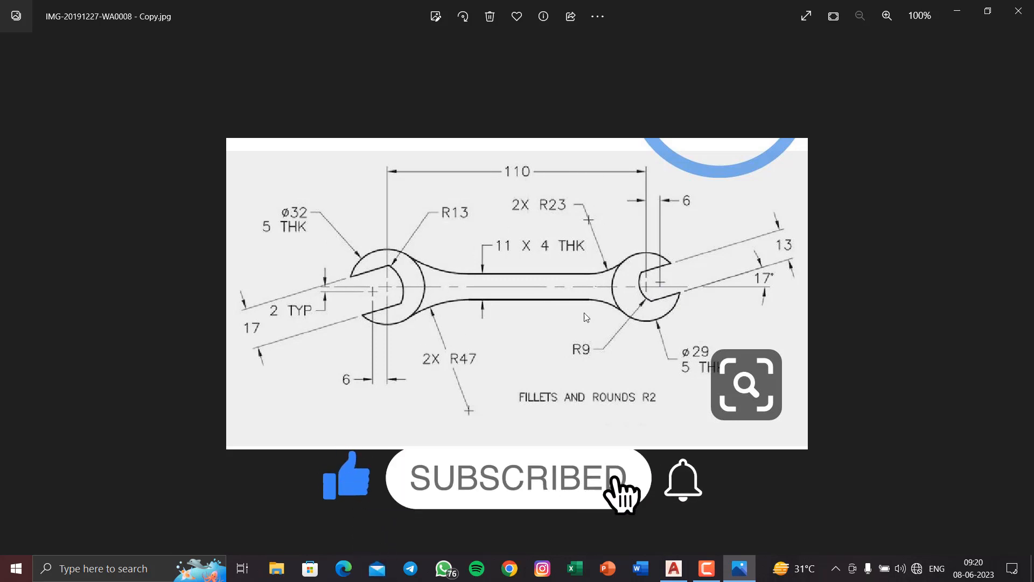
Switch from the reference image to AutoCAD and draw a circle of diameter 32 near the origin.
{"action": "left_click", "coordinate": [957, 11]}
{"action": "middle_click_drag", "start_coordinate": [534, 297], "coordinate": [455, 334]}
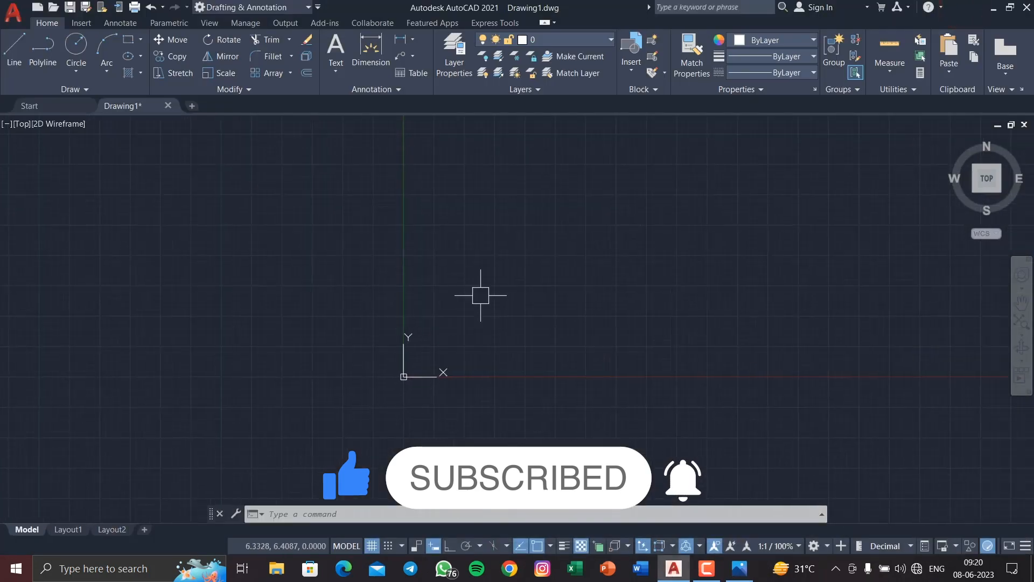
{"action": "left_click", "coordinate": [76, 71]}
{"action": "left_click", "coordinate": [103, 121]}
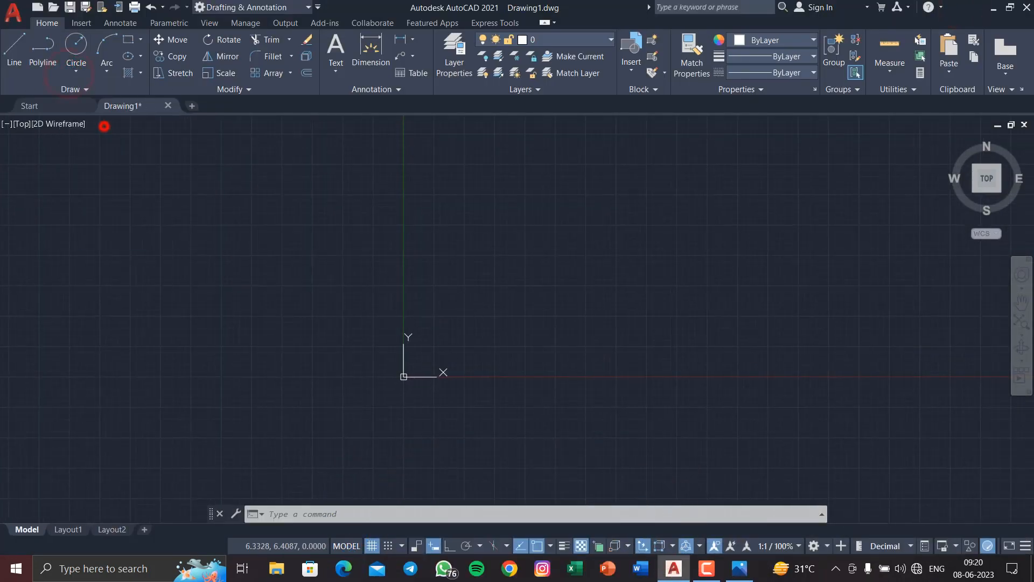
{"action": "left_click", "coordinate": [493, 291]}
{"action": "type", "text": "32"}
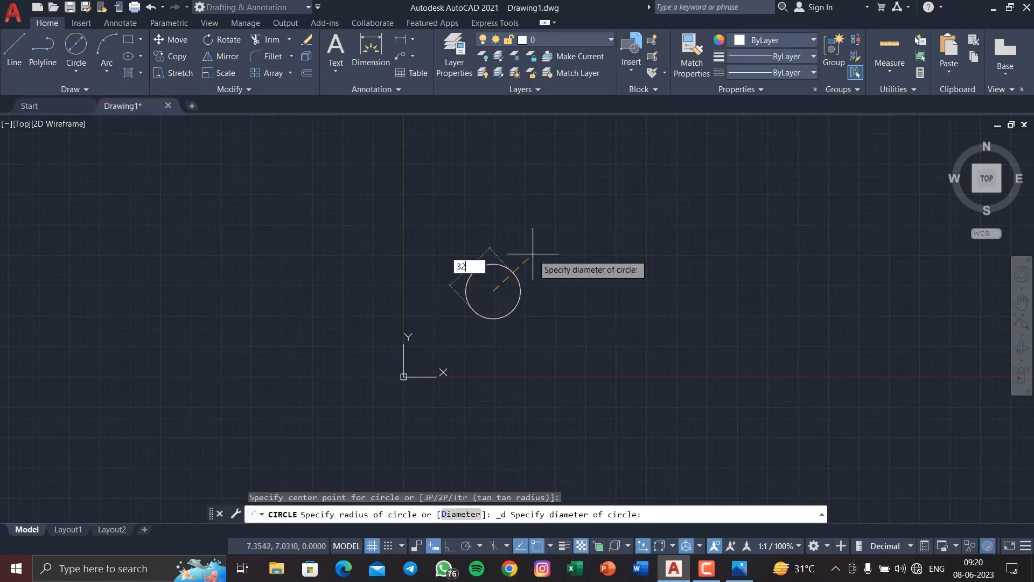
{"action": "key", "text": "Return"}
{"action": "scroll", "coordinate": [411, 365], "scroll_direction": "down", "scroll_amount": 5}
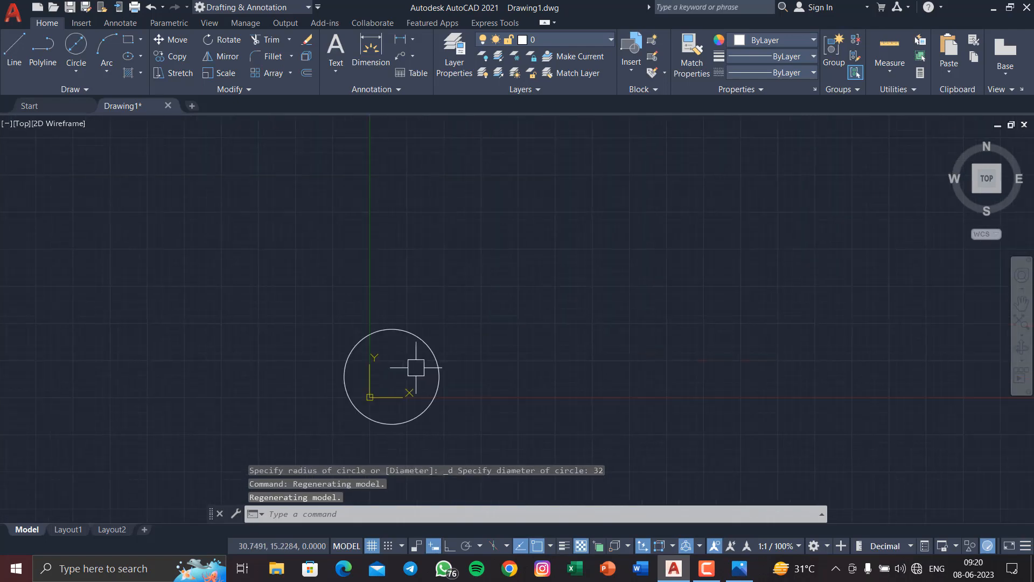
Move the 32-diameter circle by its centre away from the origin, to about (54.7, 64.7).
{"action": "left_click", "coordinate": [432, 404]}
{"action": "type", "text": "M"}
{"action": "key", "text": "Return"}
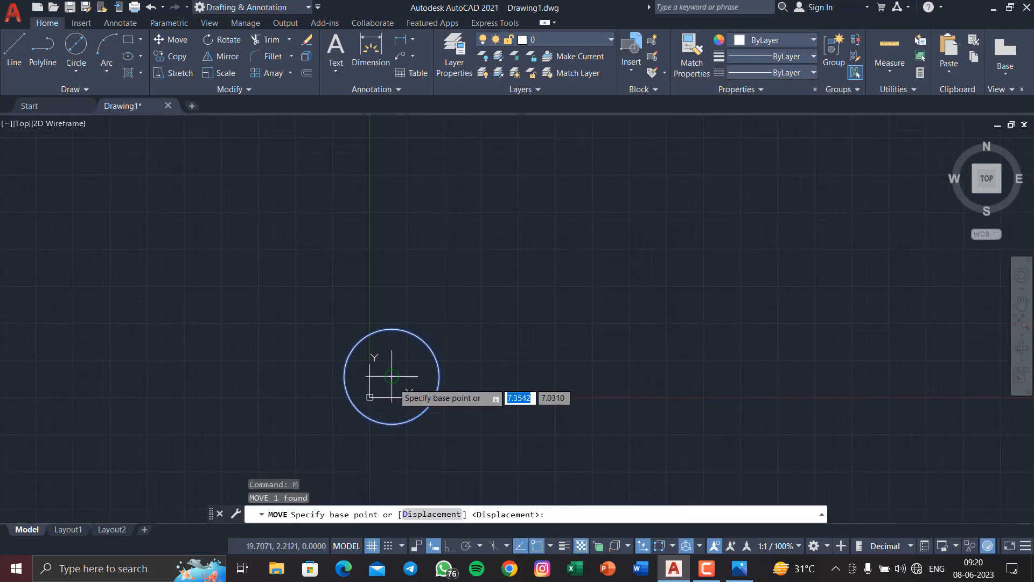
{"action": "left_click", "coordinate": [392, 376]}
{"action": "left_click", "coordinate": [532, 205]}
Turn Ortho mode on and draw a horizontal line 110 long to the right from the circle's centre.
{"action": "middle_click_drag", "start_coordinate": [554, 286], "coordinate": [330, 432]}
{"action": "scroll", "coordinate": [373, 370], "scroll_direction": "up", "scroll_amount": 4}
{"action": "middle_click_drag", "start_coordinate": [385, 355], "coordinate": [358, 397]}
{"action": "scroll", "coordinate": [384, 375], "scroll_direction": "down", "scroll_amount": 2}
{"action": "type", "text": "l"}
{"action": "key", "text": "Return"}
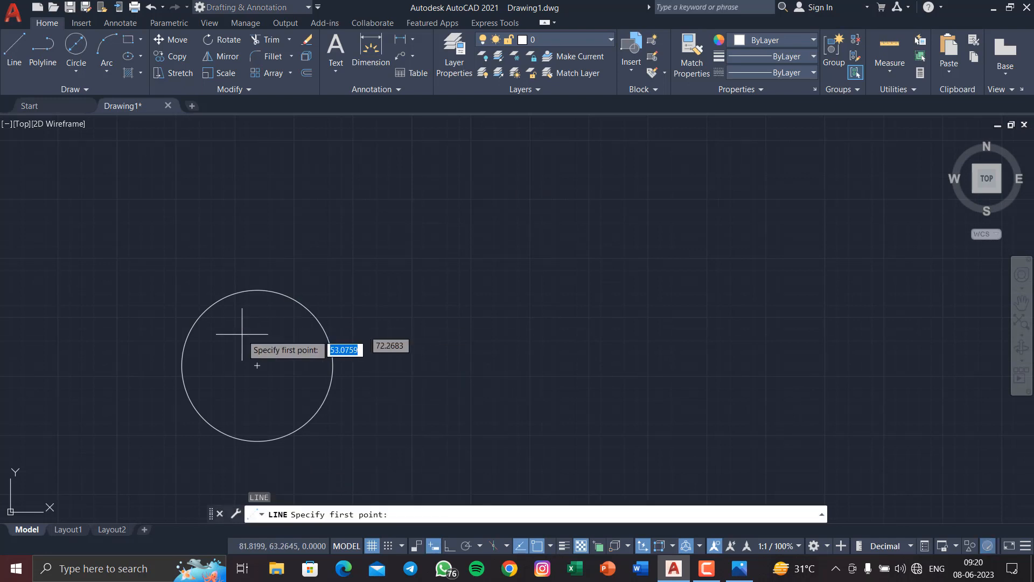
{"action": "left_click", "coordinate": [254, 366]}
{"action": "left_click", "coordinate": [450, 546]}
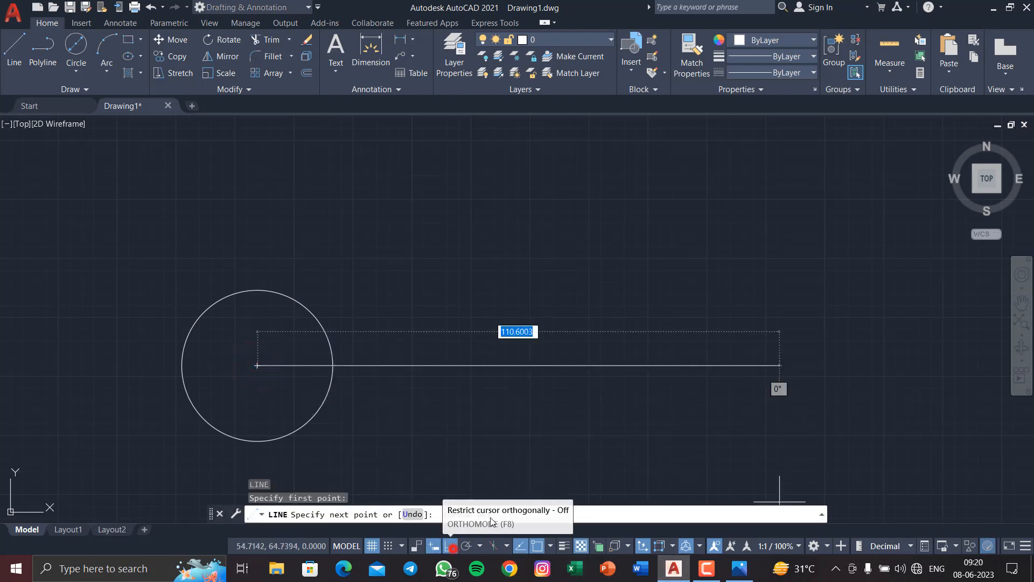
{"action": "type", "text": "110"}
{"action": "key", "text": "Return"}
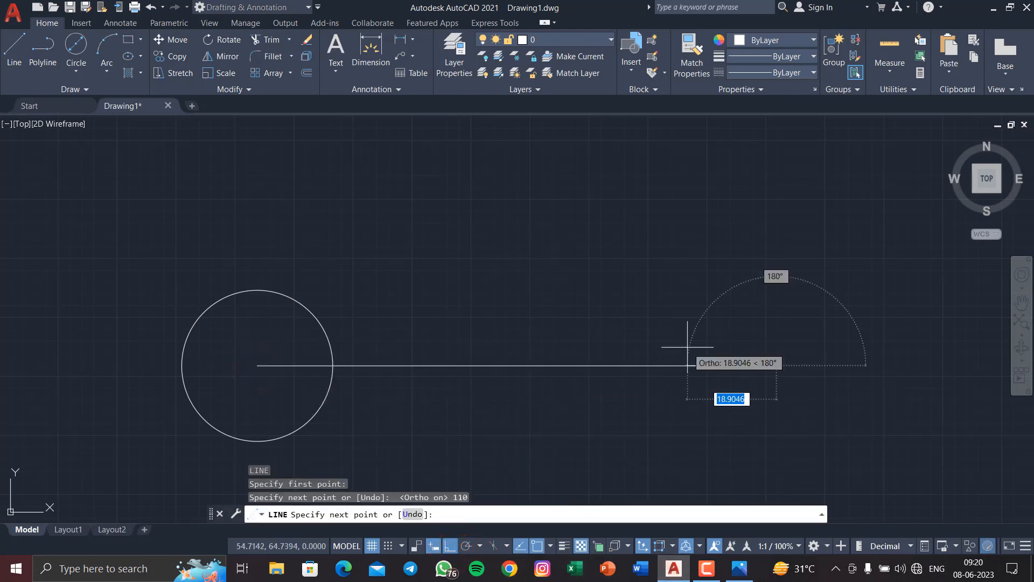
{"action": "key", "text": "Escape"}
{"action": "key", "text": "Escape"}
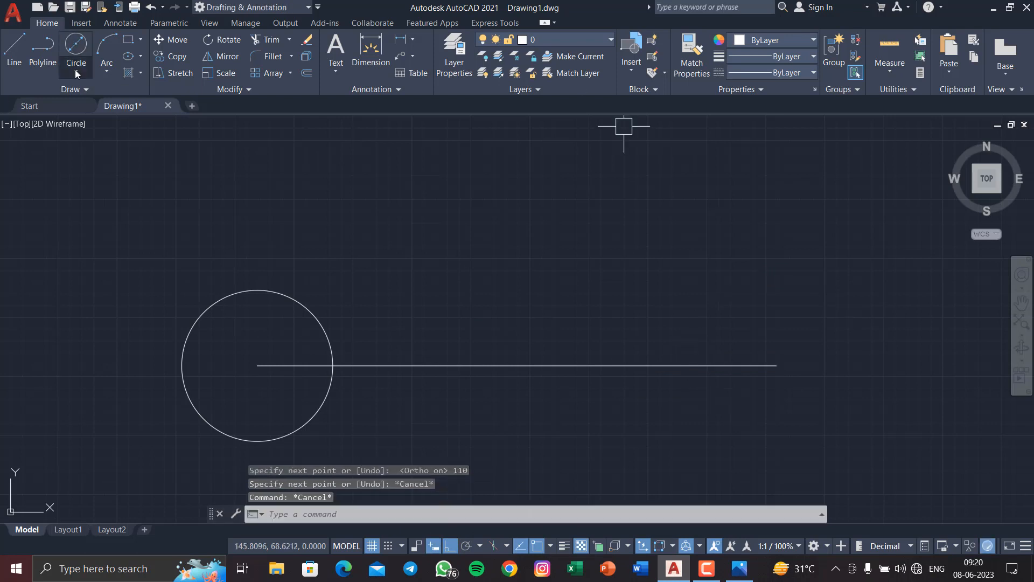
Draw a circle of diameter 29 centred on the right endpoint of the horizontal line.
{"action": "left_click", "coordinate": [76, 70]}
{"action": "left_click", "coordinate": [114, 121]}
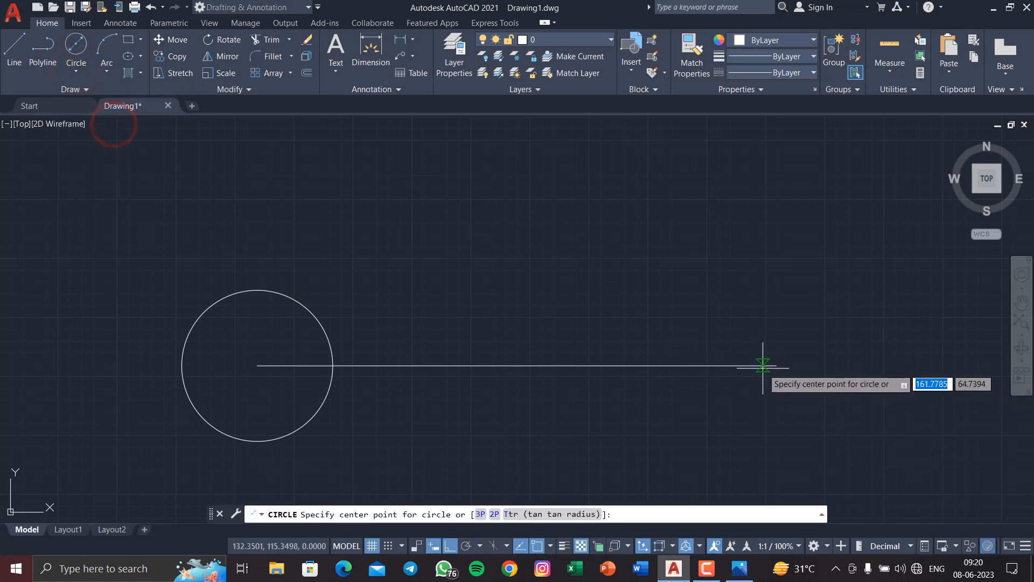
{"action": "type", "text": "29"}
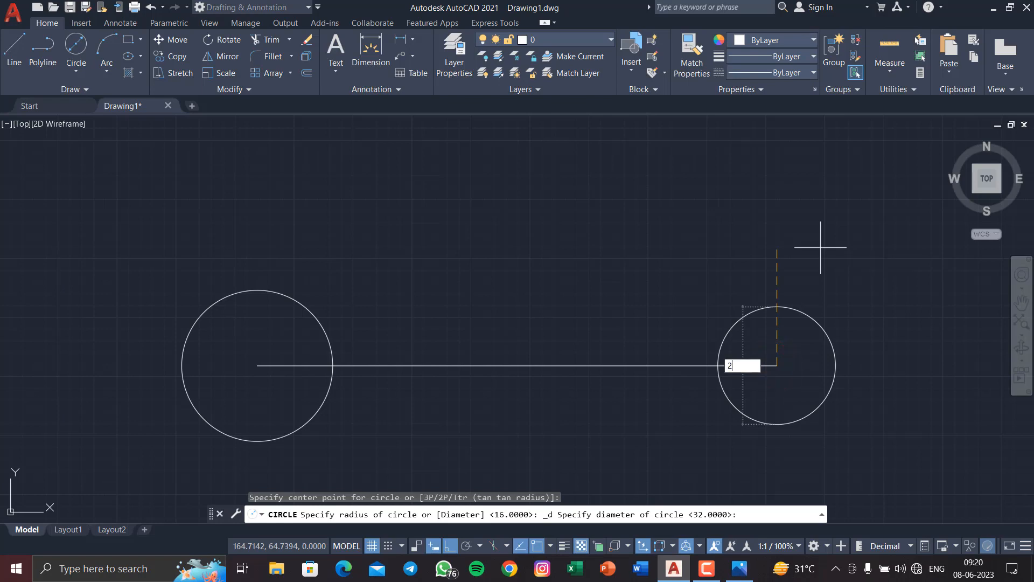
{"action": "key", "text": "Return"}
{"action": "scroll", "coordinate": [474, 299], "scroll_direction": "down", "scroll_amount": 4}
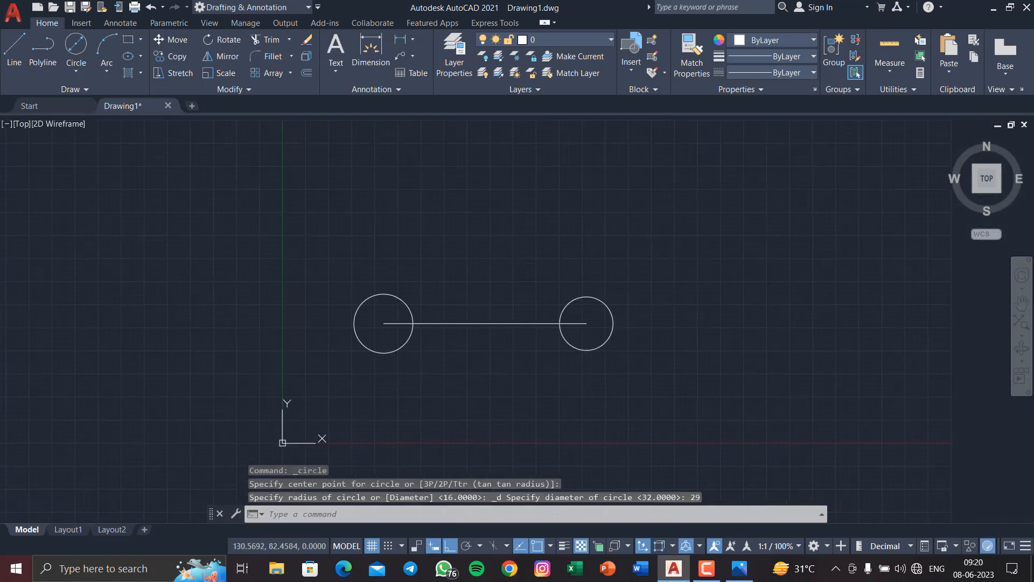
{"action": "scroll", "coordinate": [471, 307], "scroll_direction": "up", "scroll_amount": 4}
{"action": "middle_click_drag", "start_coordinate": [470, 308], "coordinate": [465, 276]}
Examine the handle width dimension in the wrench reference image and return to the AutoCAD drawing.
{"action": "key", "text": "alt+Tab"}
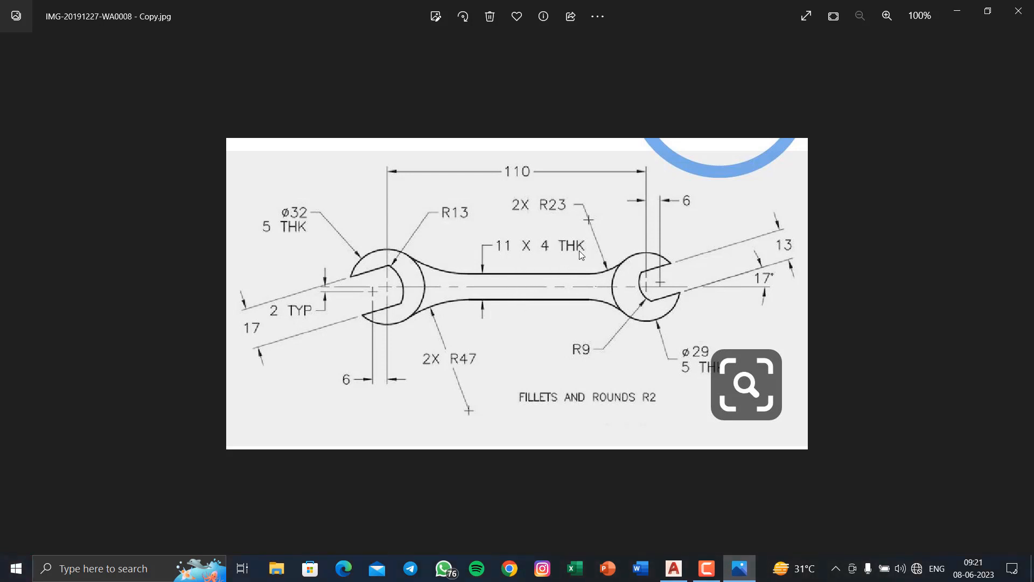
{"action": "double_click", "coordinate": [505, 254]}
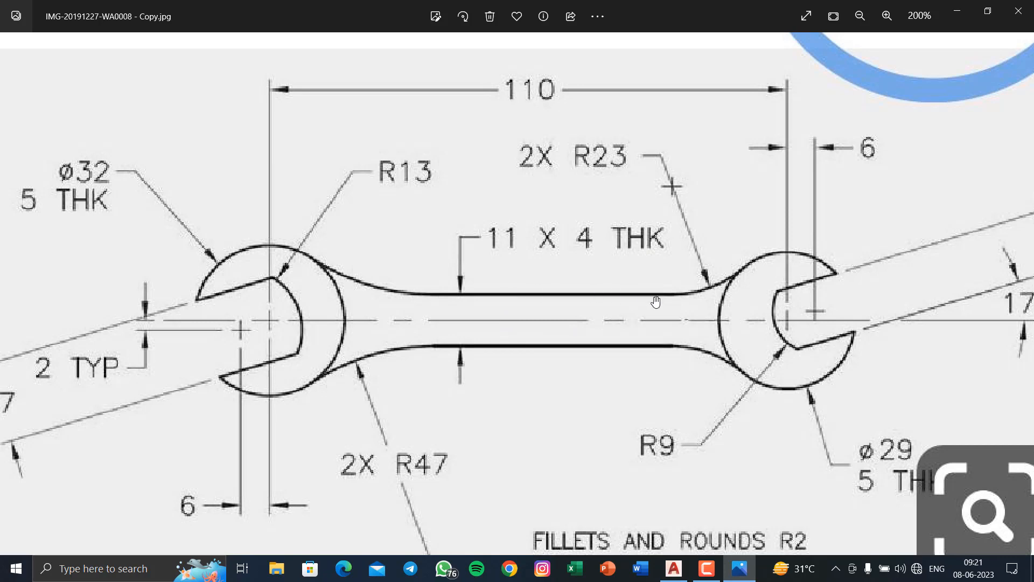
{"action": "left_click_drag", "start_coordinate": [663, 417], "coordinate": [634, 417]}
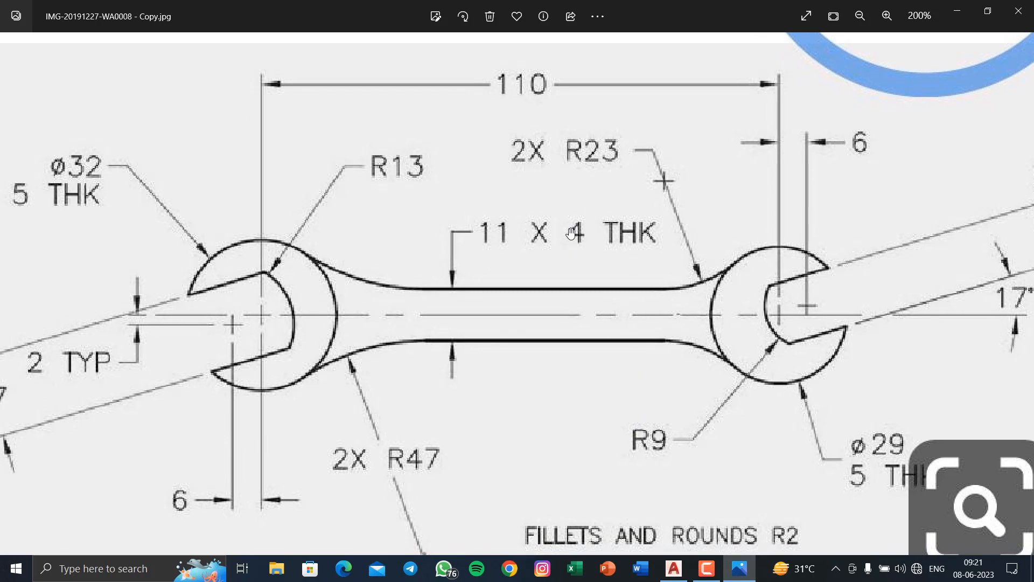
{"action": "left_click_drag", "start_coordinate": [571, 233], "coordinate": [628, 234]}
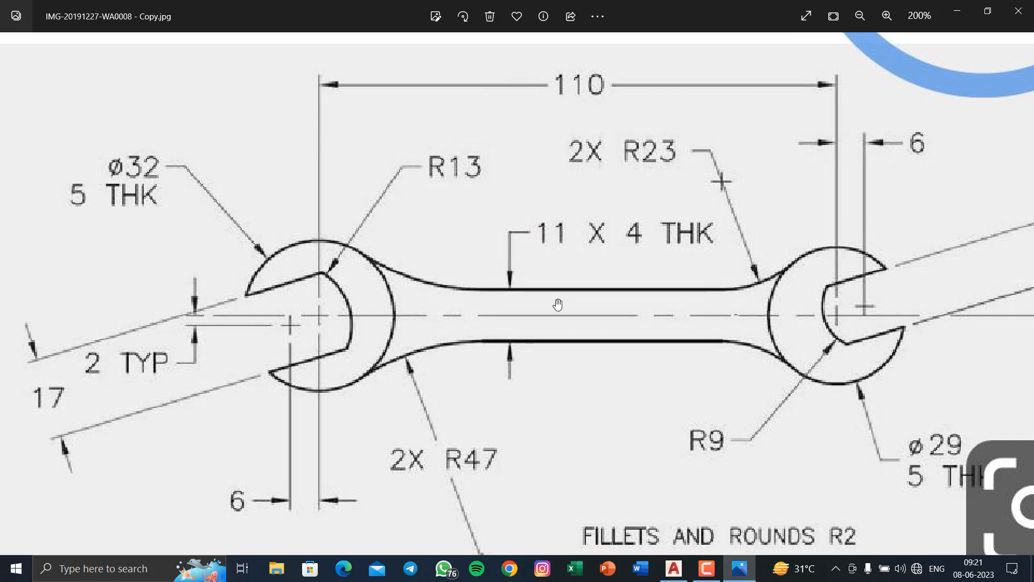
{"action": "left_click", "coordinate": [962, 11]}
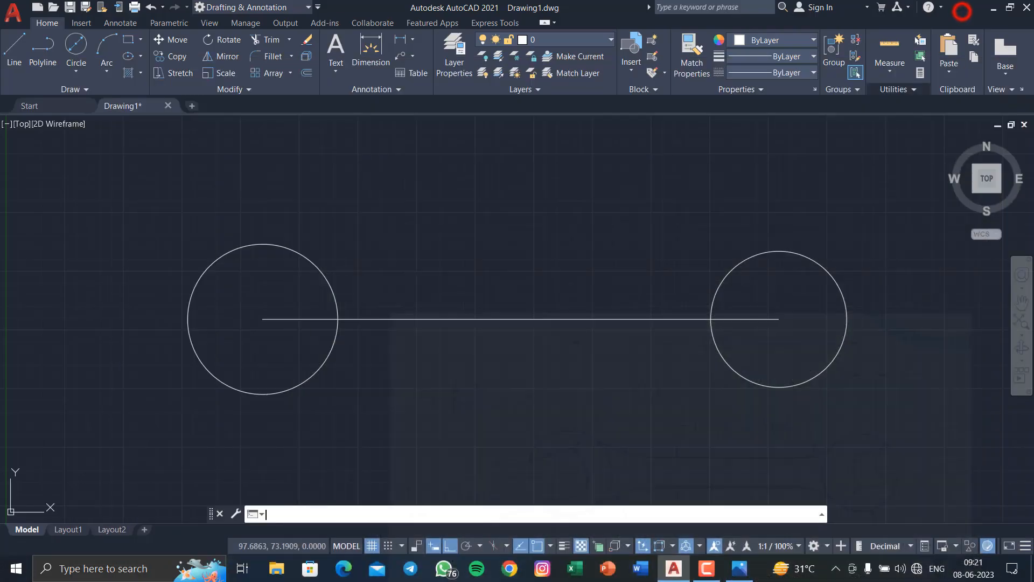
Offset the centre line by 5.5 to both sides, and delete the original centre line.
{"action": "type", "text": "o"}
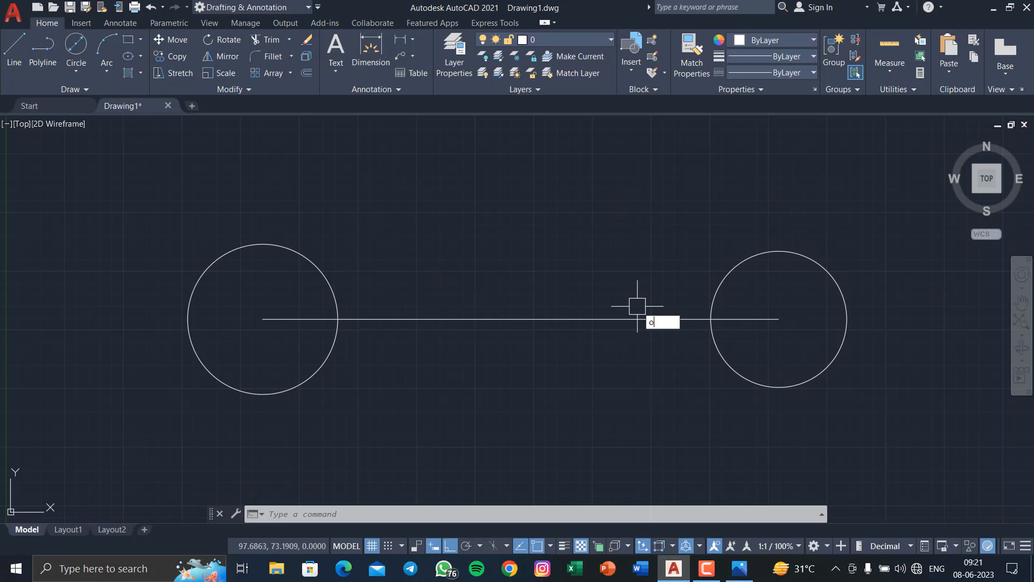
{"action": "key", "text": "Return"}
{"action": "type", "text": "1"}
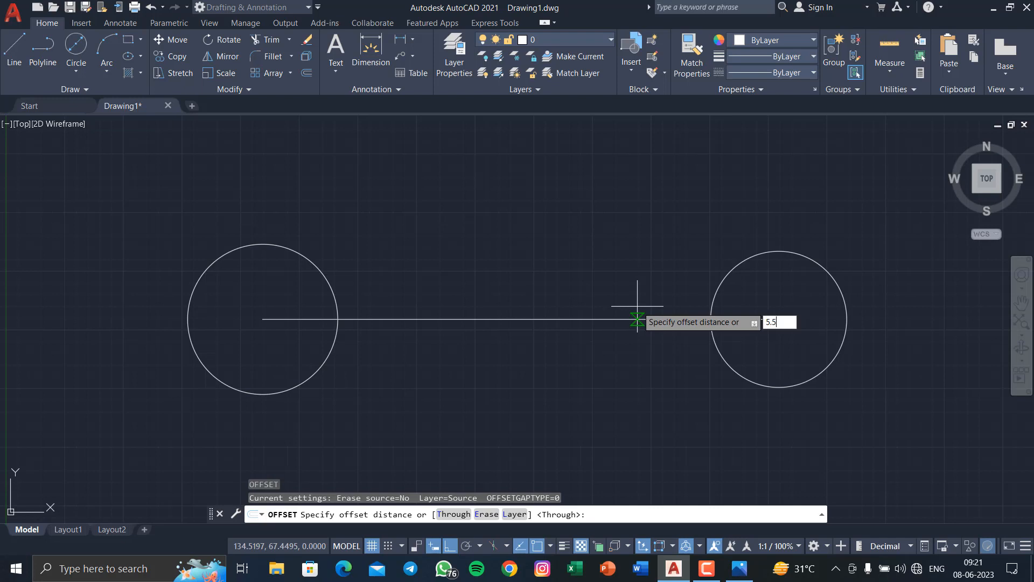
{"action": "key", "text": "Return"}
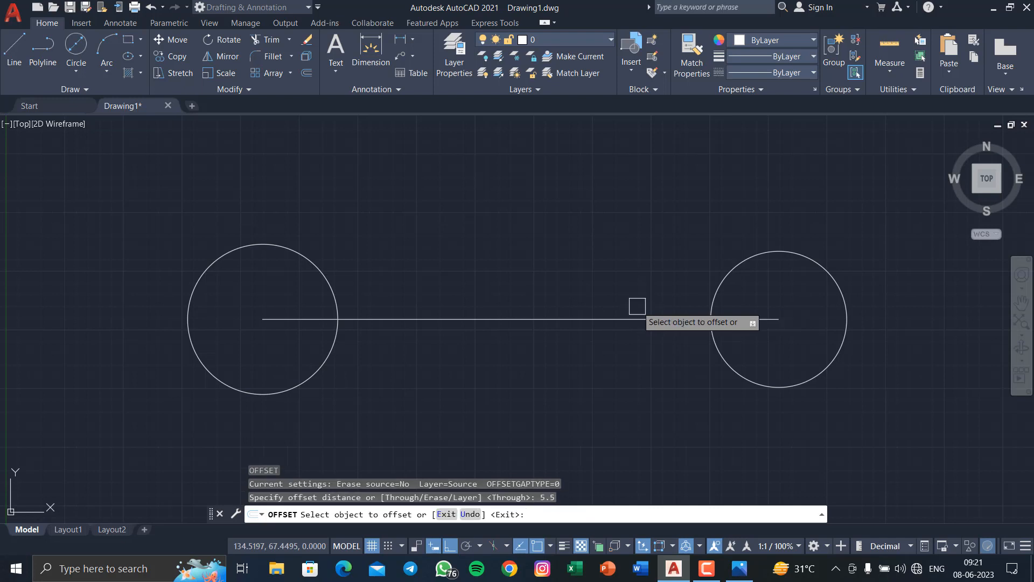
{"action": "left_click", "coordinate": [624, 319]}
{"action": "left_click", "coordinate": [604, 235]}
{"action": "left_click", "coordinate": [600, 317]}
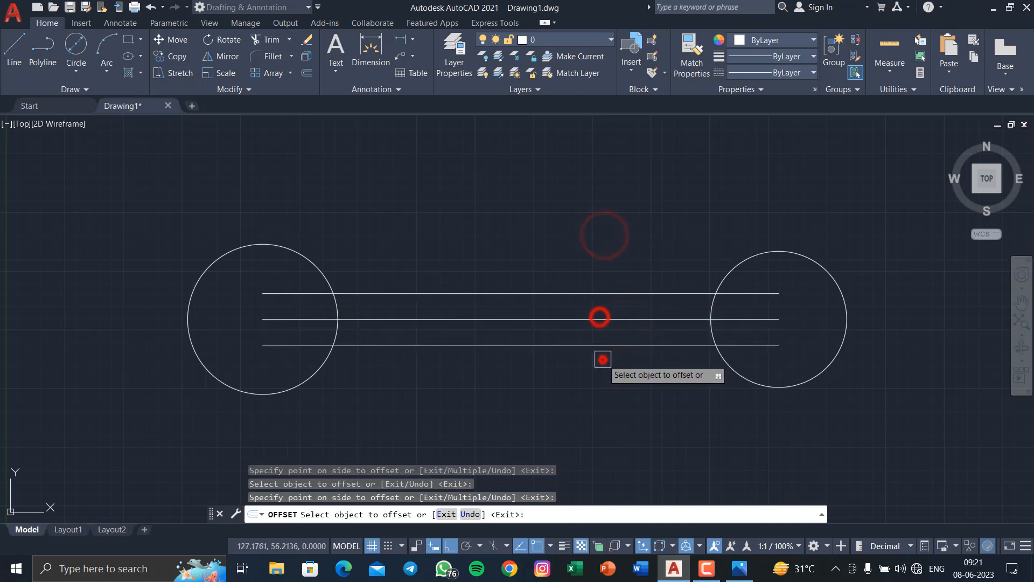
{"action": "left_click", "coordinate": [600, 357]}
{"action": "key", "text": "Escape"}
{"action": "key", "text": "Escape"}
{"action": "left_click", "coordinate": [603, 313]}
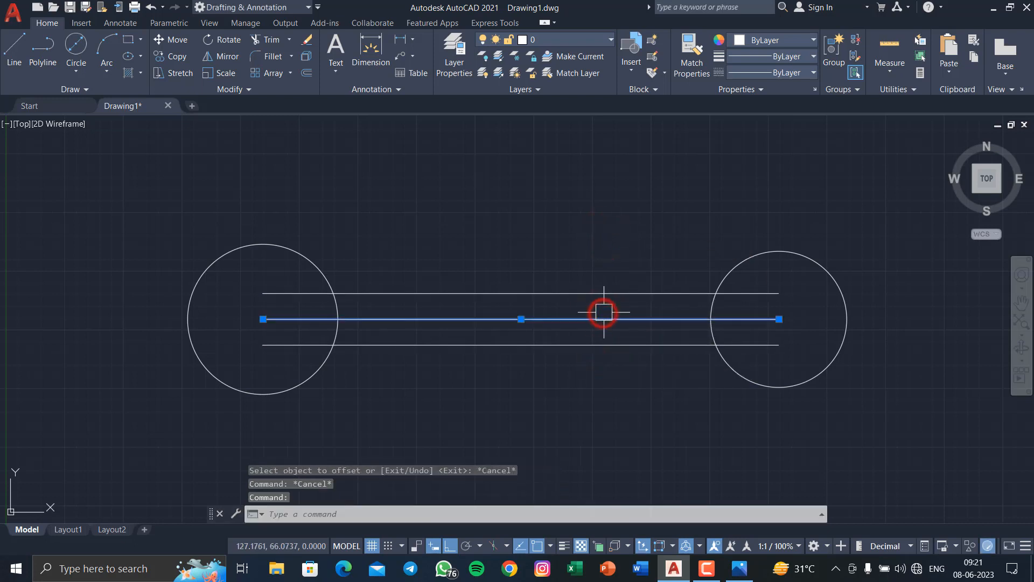
{"action": "key", "text": "Delete"}
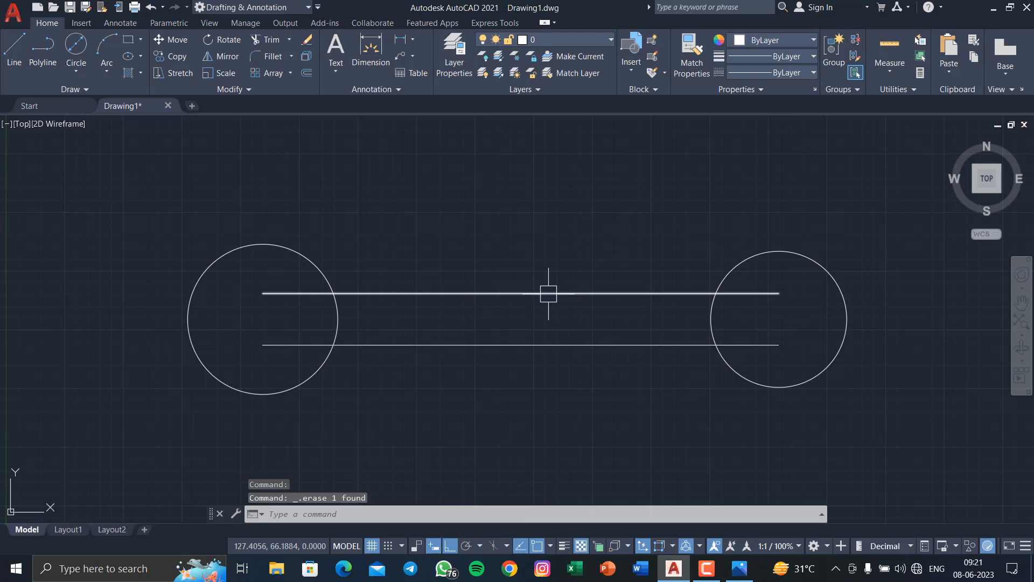
Trim the ends of both handle lines that lie inside the two circles.
{"action": "type", "text": "t o"}
{"action": "type", "text": "r"}
{"action": "key", "text": "Return"}
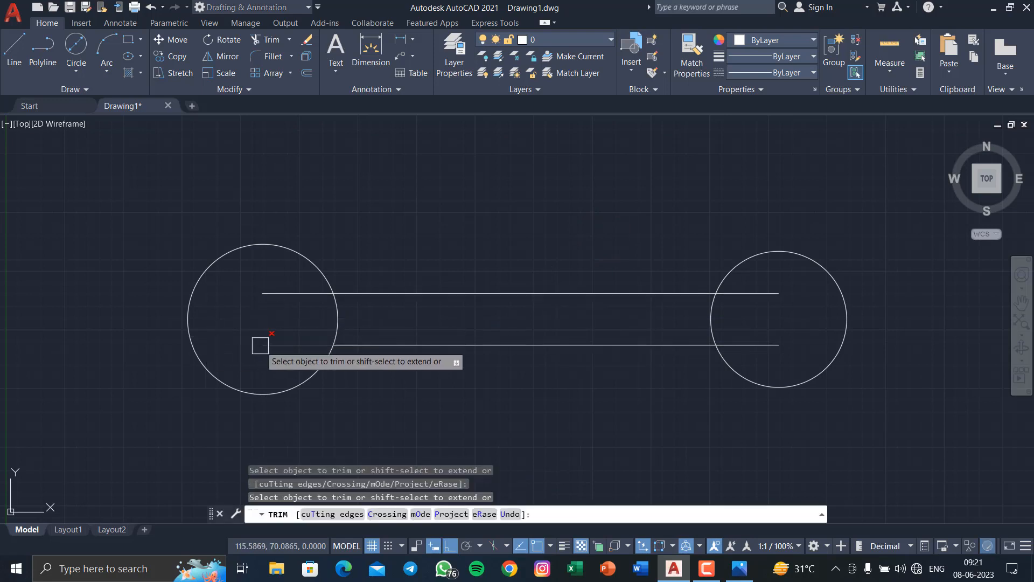
{"action": "left_click", "coordinate": [285, 358]}
{"action": "left_click", "coordinate": [280, 284]}
{"action": "key", "text": "Return"}
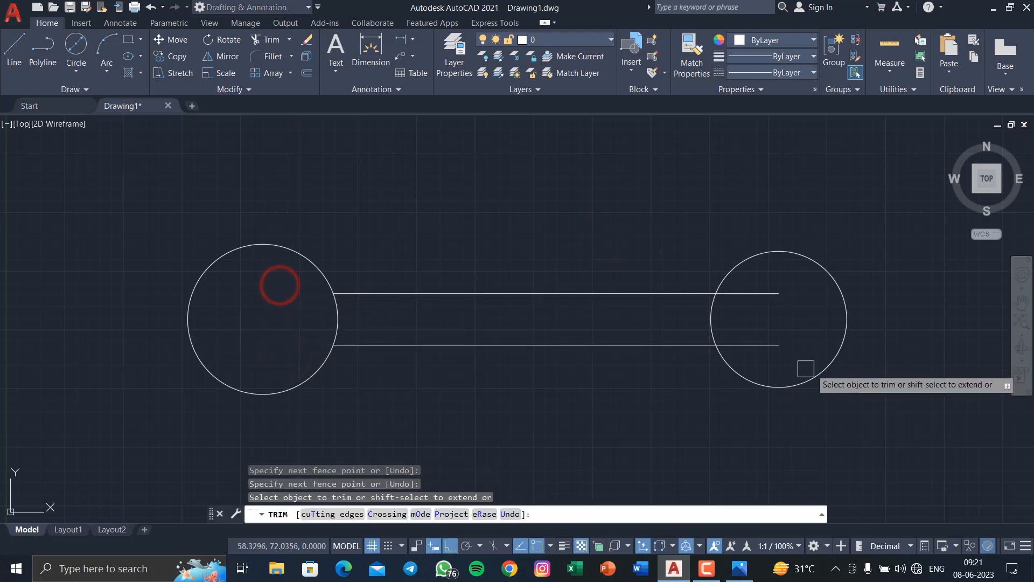
{"action": "left_click", "coordinate": [776, 367]}
{"action": "left_click", "coordinate": [776, 285]}
{"action": "key", "text": "Return"}
{"action": "key", "text": "Return"}
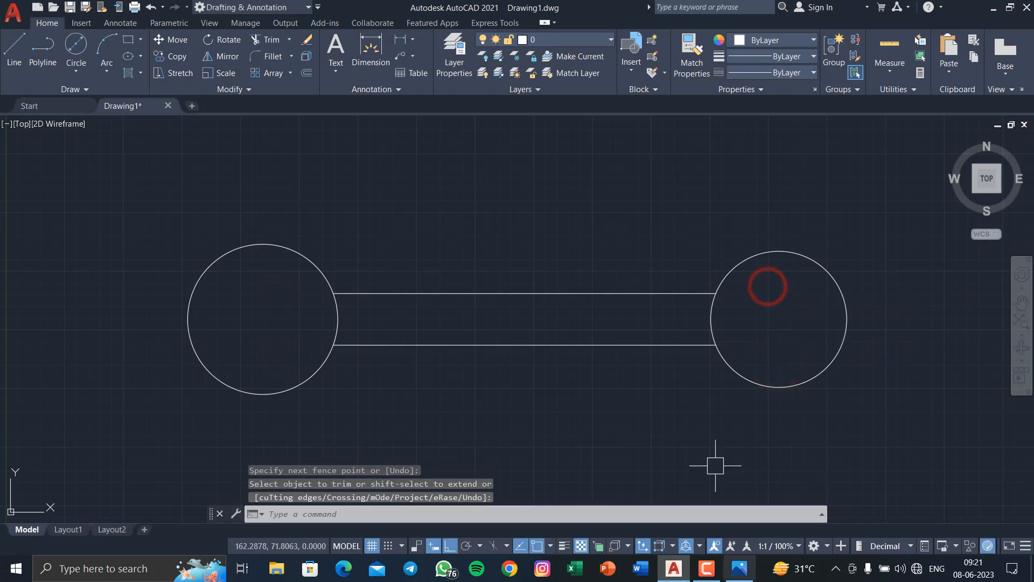
Check the fillet radii between the handle and both heads in the reference image, and return to AutoCAD.
{"action": "left_click", "coordinate": [748, 569]}
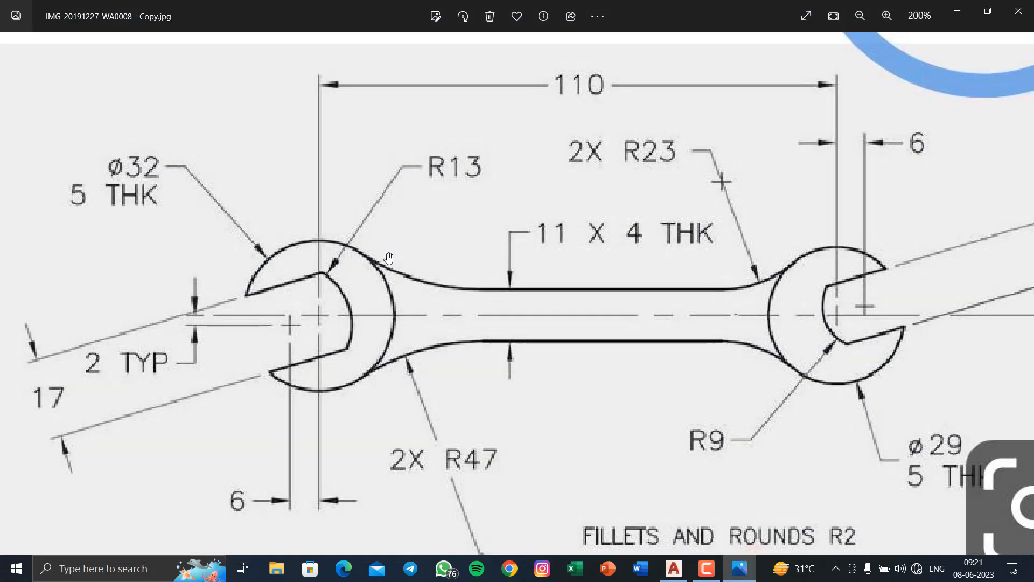
{"action": "left_click_drag", "start_coordinate": [488, 464], "coordinate": [402, 392]}
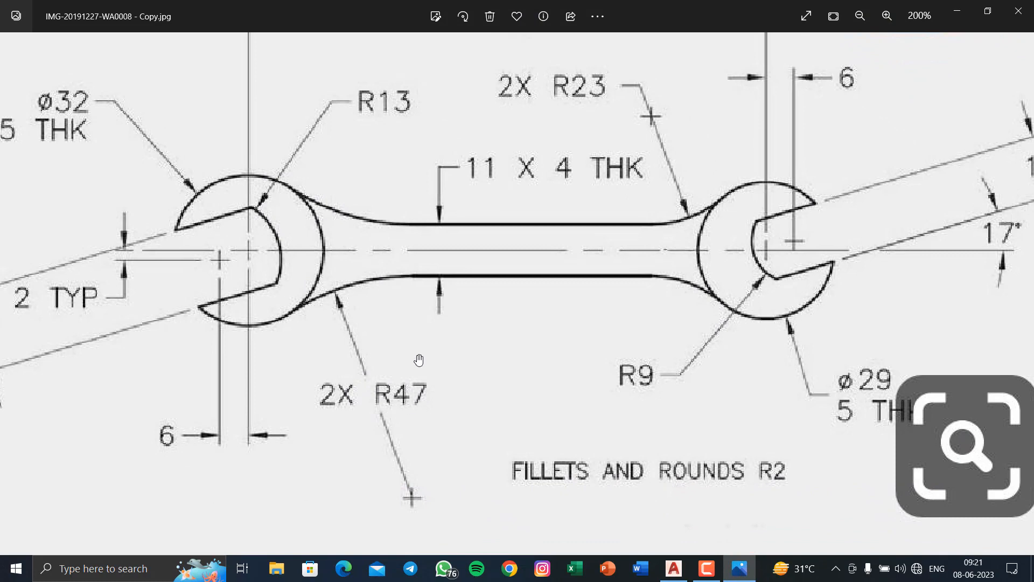
{"action": "left_click_drag", "start_coordinate": [409, 329], "coordinate": [407, 360]}
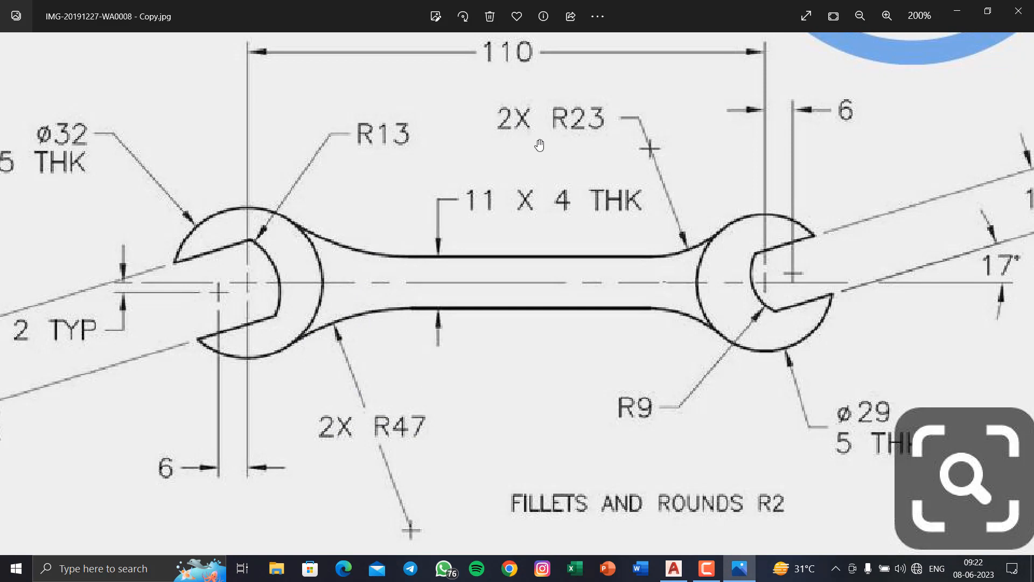
{"action": "left_click_drag", "start_coordinate": [539, 145], "coordinate": [515, 183]}
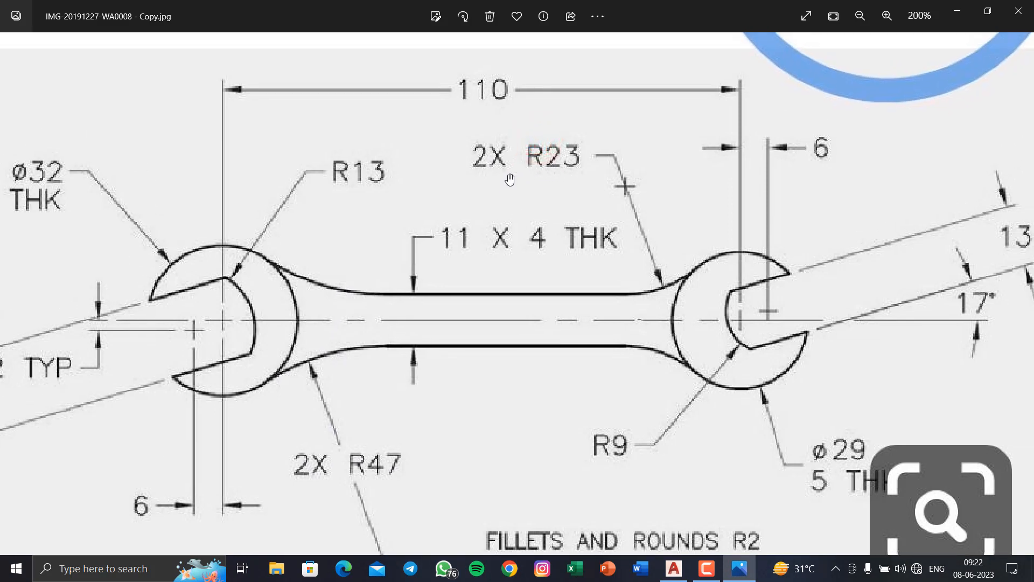
{"action": "left_click_drag", "start_coordinate": [572, 180], "coordinate": [542, 173]}
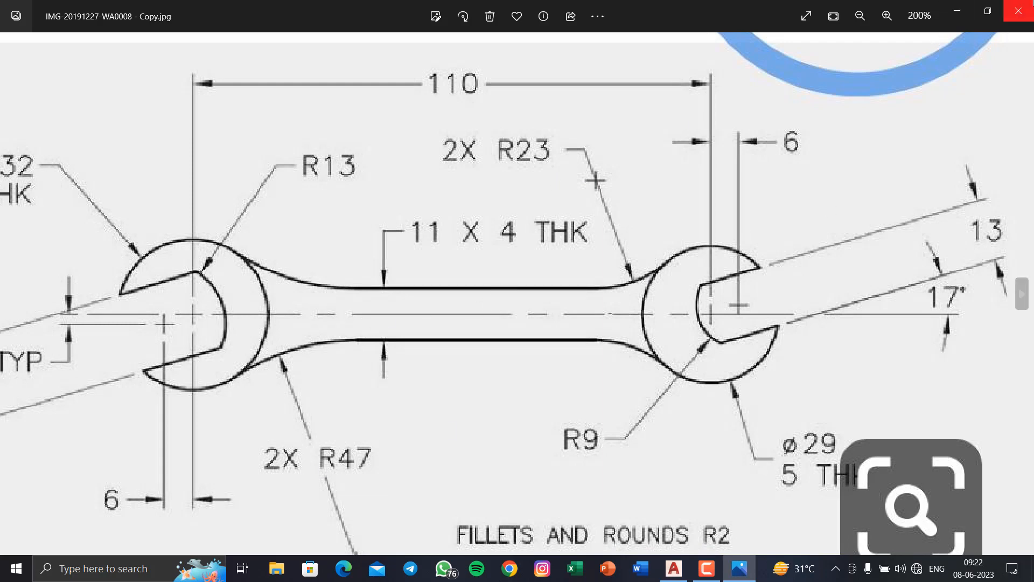
{"action": "left_click", "coordinate": [957, 12]}
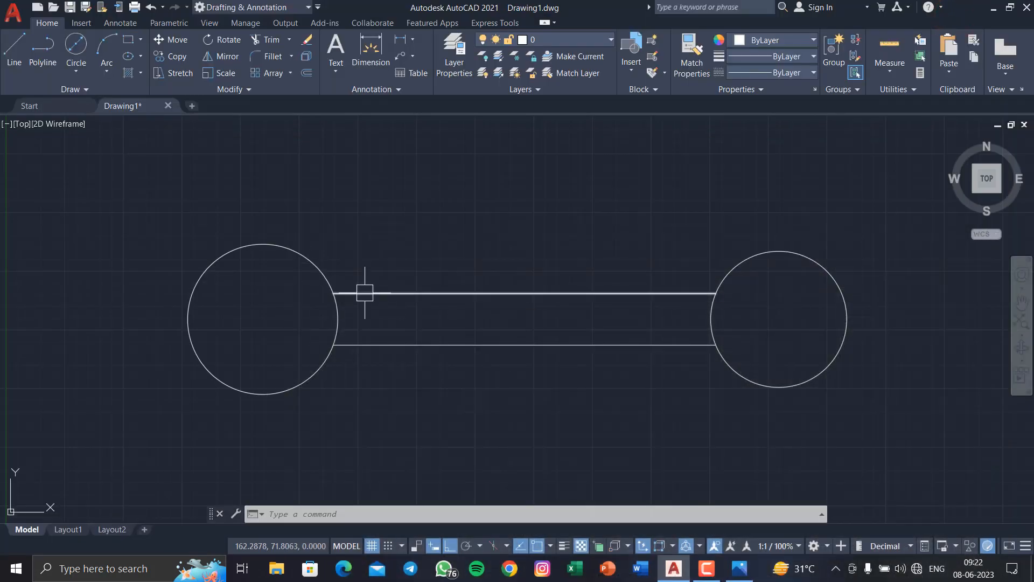
Fillet the upper and lower handle lines to the left head circle with a radius of 47.
{"action": "middle_click_drag", "start_coordinate": [364, 292], "coordinate": [395, 306]}
{"action": "type", "text": "f"}
{"action": "key", "text": "Return"}
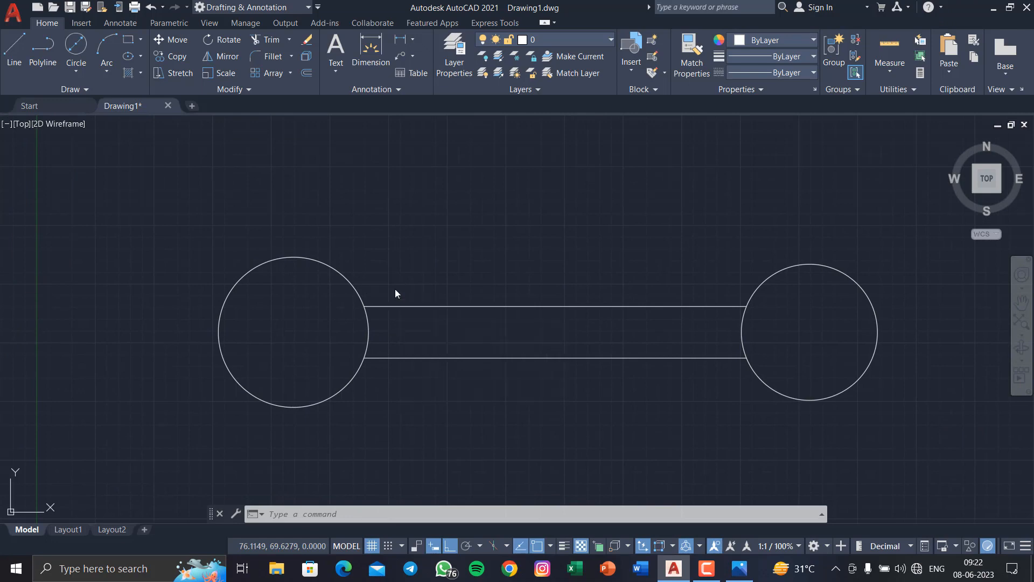
{"action": "left_click", "coordinate": [500, 514]}
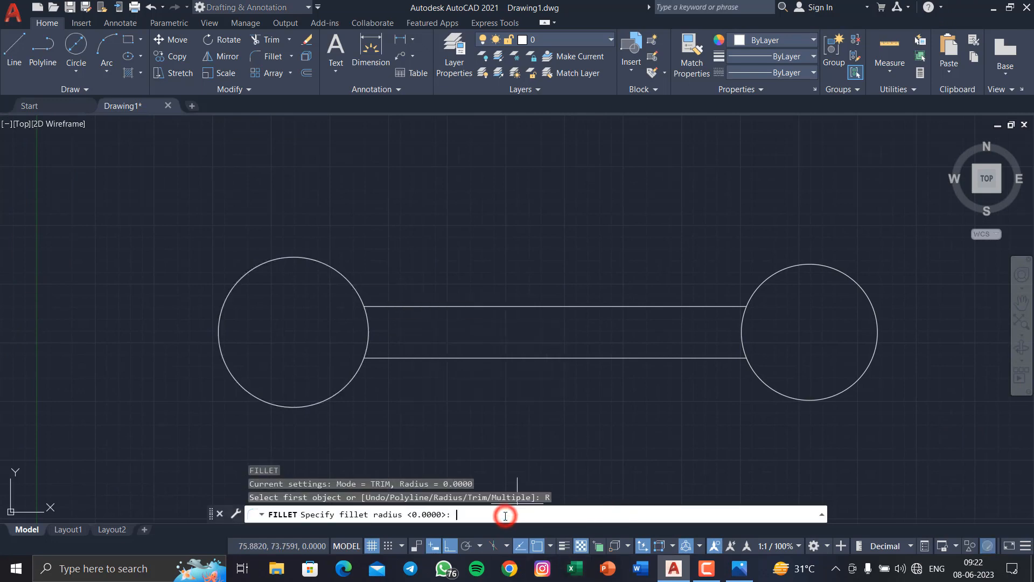
{"action": "type", "text": "47"}
{"action": "key", "text": "Return"}
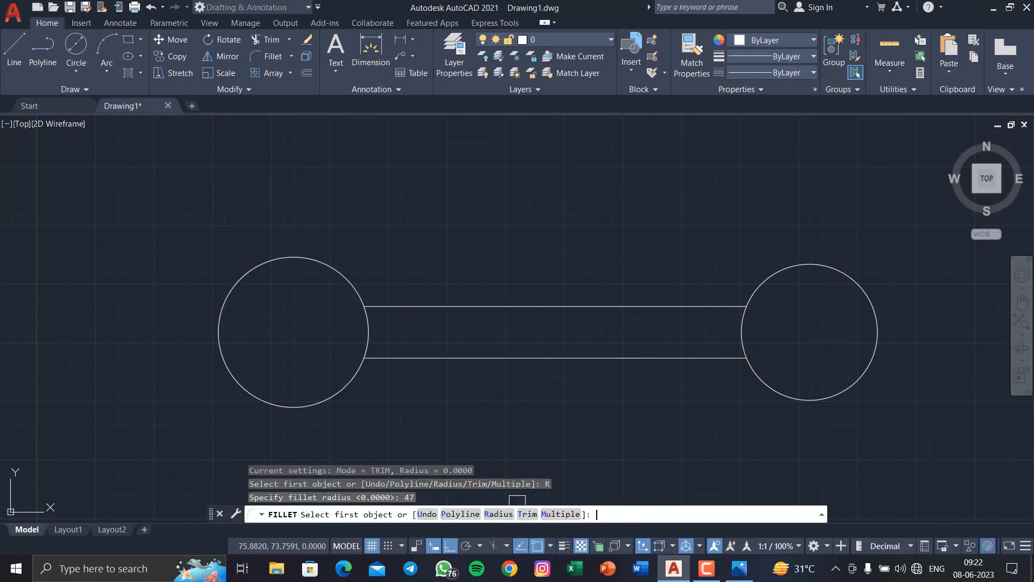
{"action": "left_click", "coordinate": [351, 288]}
{"action": "left_click", "coordinate": [397, 312]}
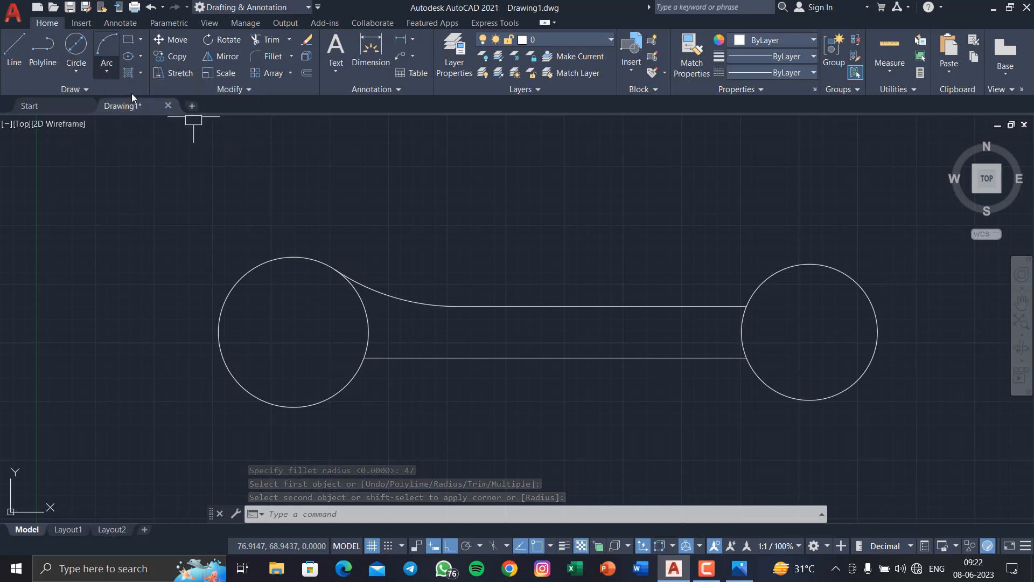
{"action": "key", "text": "Return"}
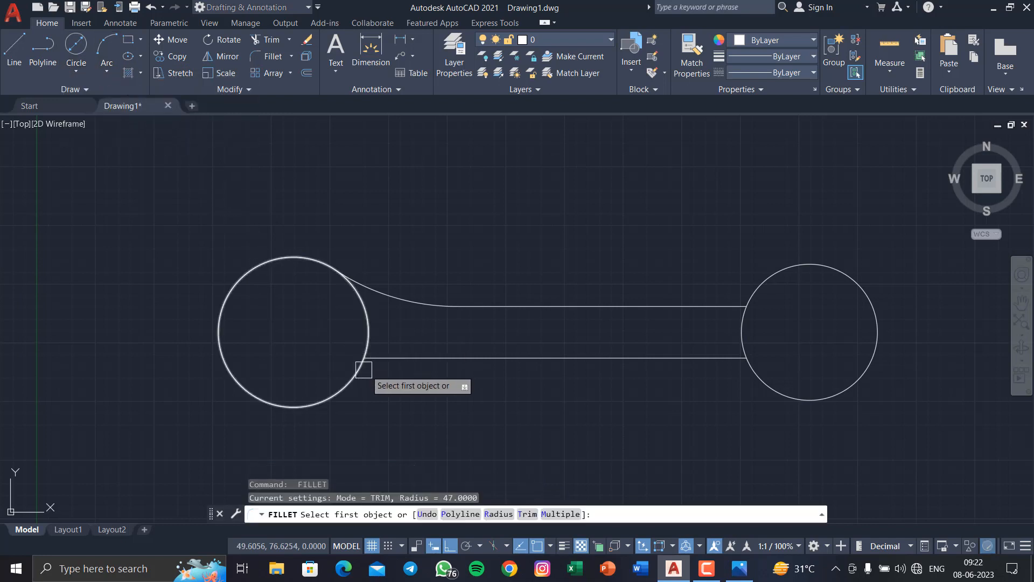
{"action": "left_click", "coordinate": [347, 376]}
{"action": "left_click", "coordinate": [391, 358]}
Fillet the lower and upper handle lines to the right head circle with a radius of 23.
{"action": "key", "text": "Return"}
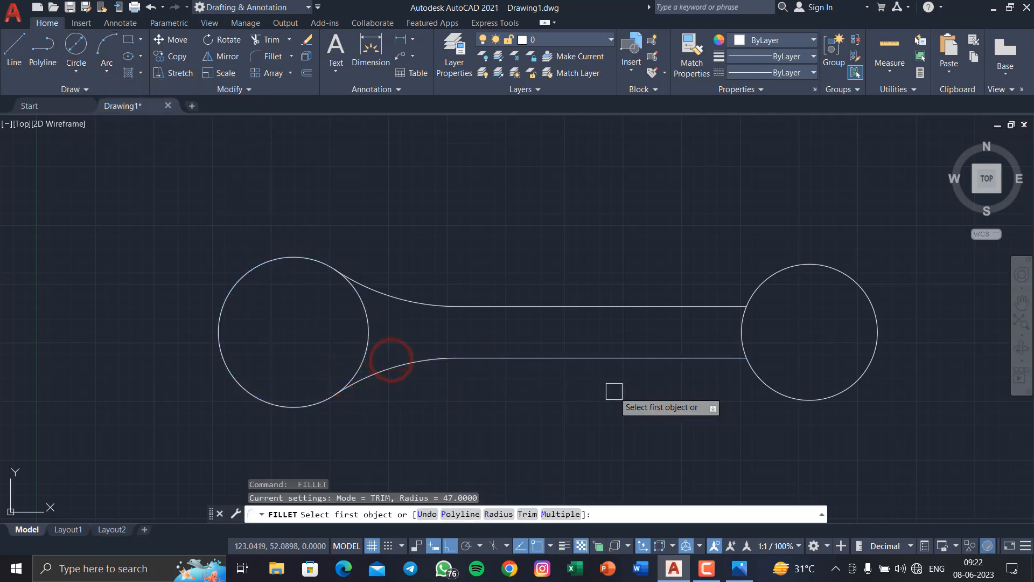
{"action": "left_click", "coordinate": [499, 514]}
{"action": "type", "text": "23"}
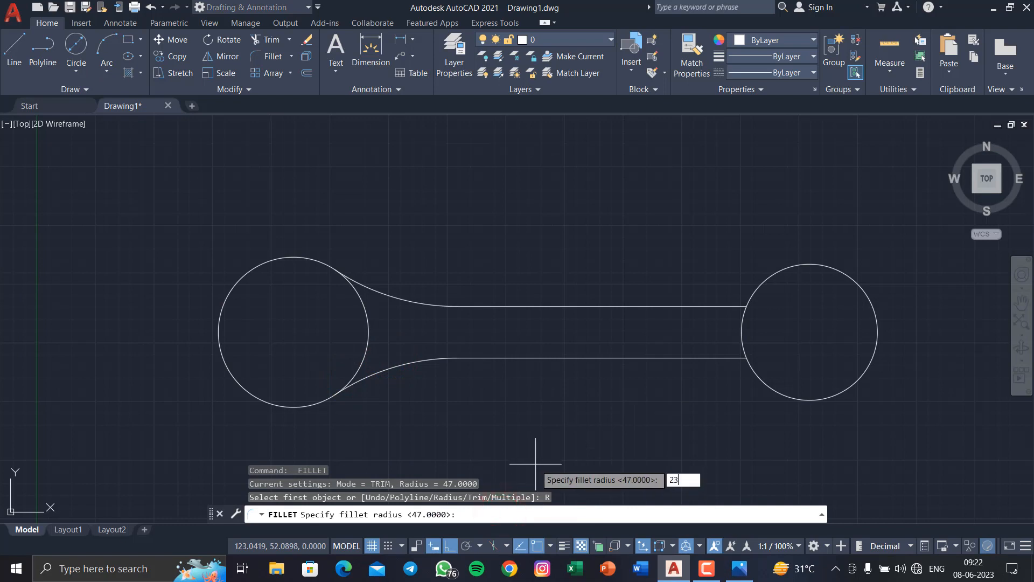
{"action": "key", "text": "Return"}
{"action": "left_click", "coordinate": [722, 361]}
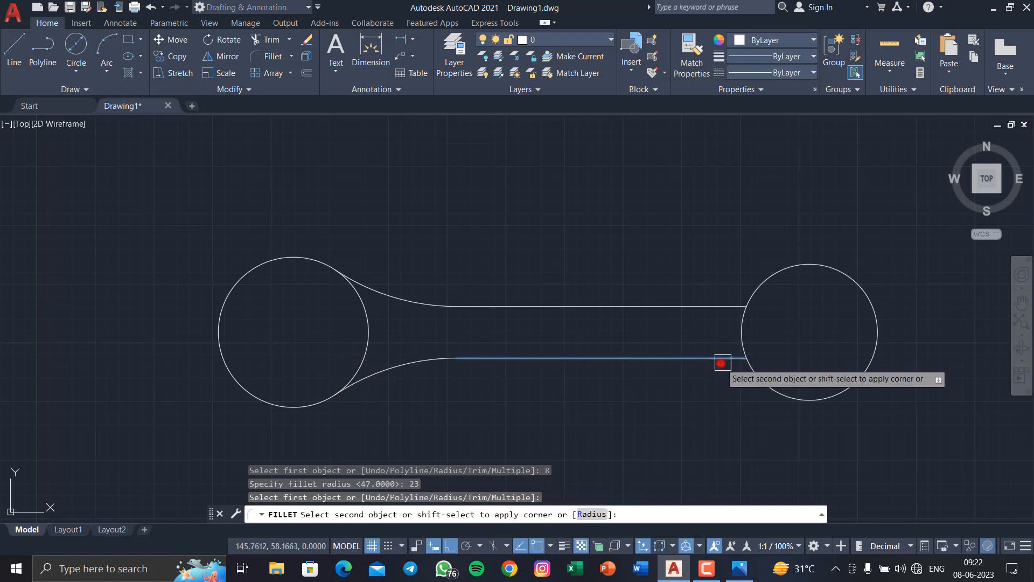
{"action": "left_click", "coordinate": [758, 375]}
{"action": "key", "text": "Return"}
{"action": "left_click", "coordinate": [698, 307]}
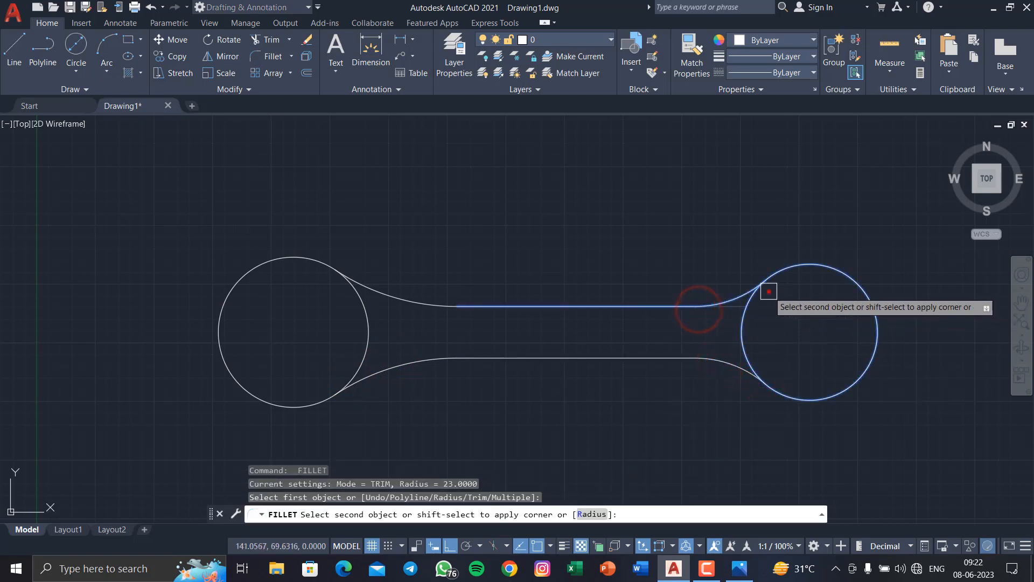
{"action": "left_click", "coordinate": [766, 288]}
{"action": "middle_click_drag", "start_coordinate": [790, 335], "coordinate": [704, 312]}
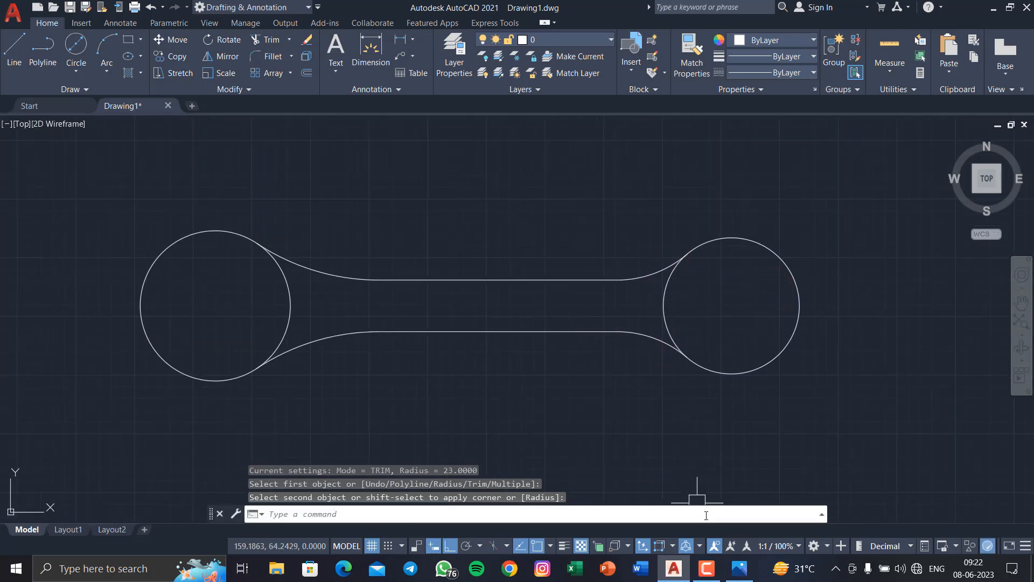
Examine the jaw opening dimensions of both heads in the wrench reference image, and return to the AutoCAD drawing.
{"action": "left_click", "coordinate": [740, 568]}
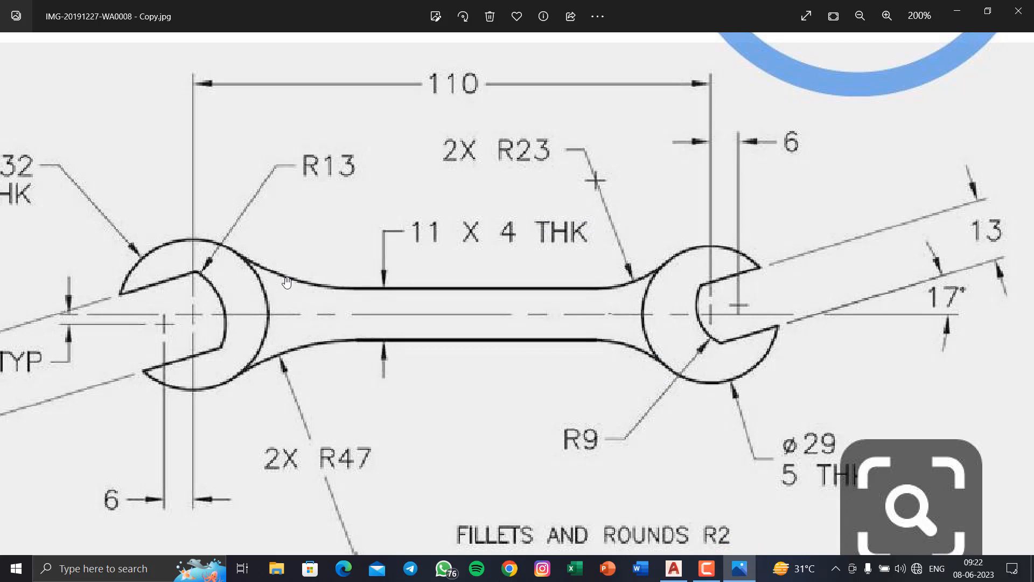
{"action": "left_click_drag", "start_coordinate": [404, 324], "coordinate": [262, 317]}
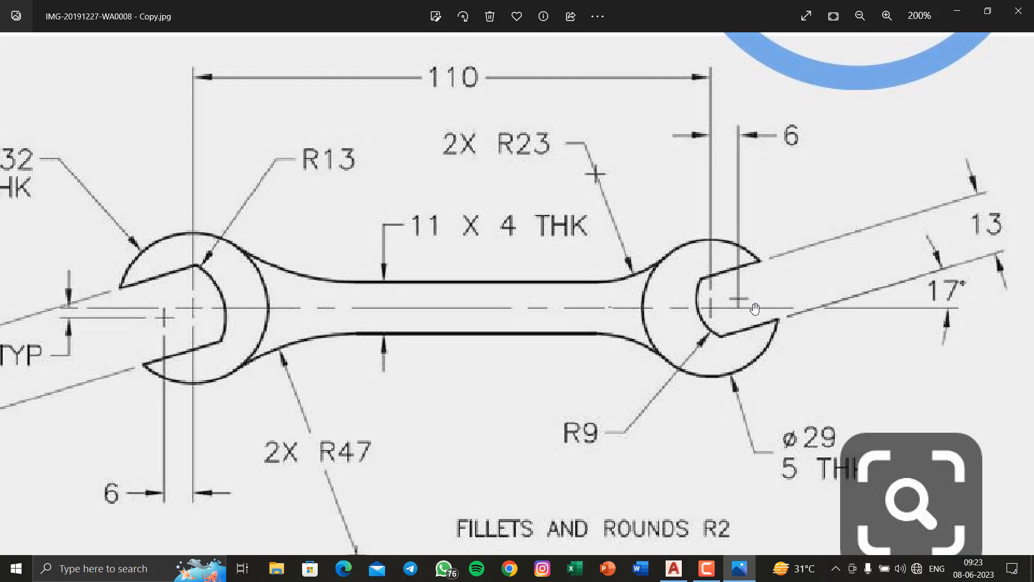
{"action": "left_click_drag", "start_coordinate": [329, 303], "coordinate": [638, 308]}
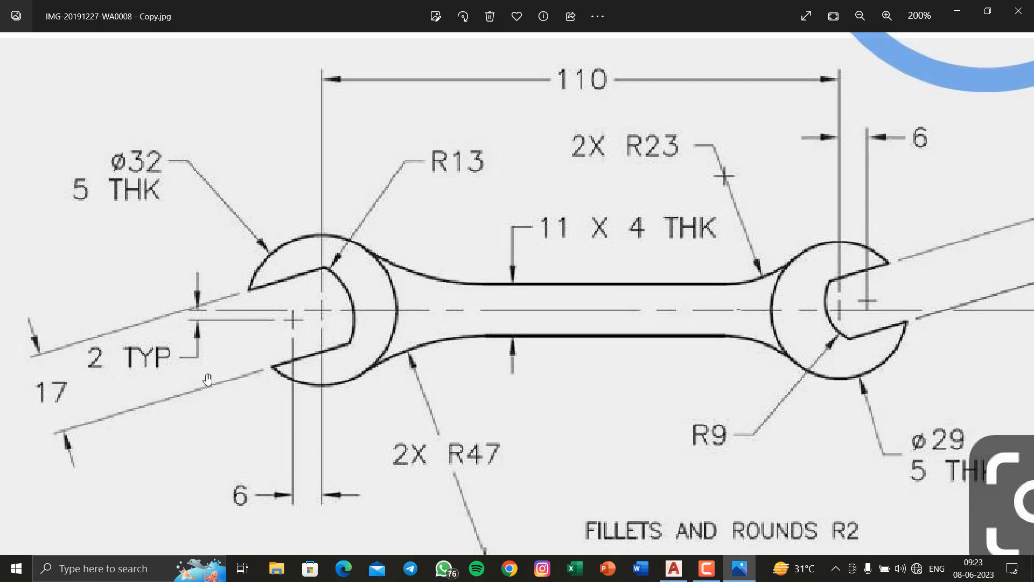
{"action": "left_click_drag", "start_coordinate": [460, 364], "coordinate": [320, 368]}
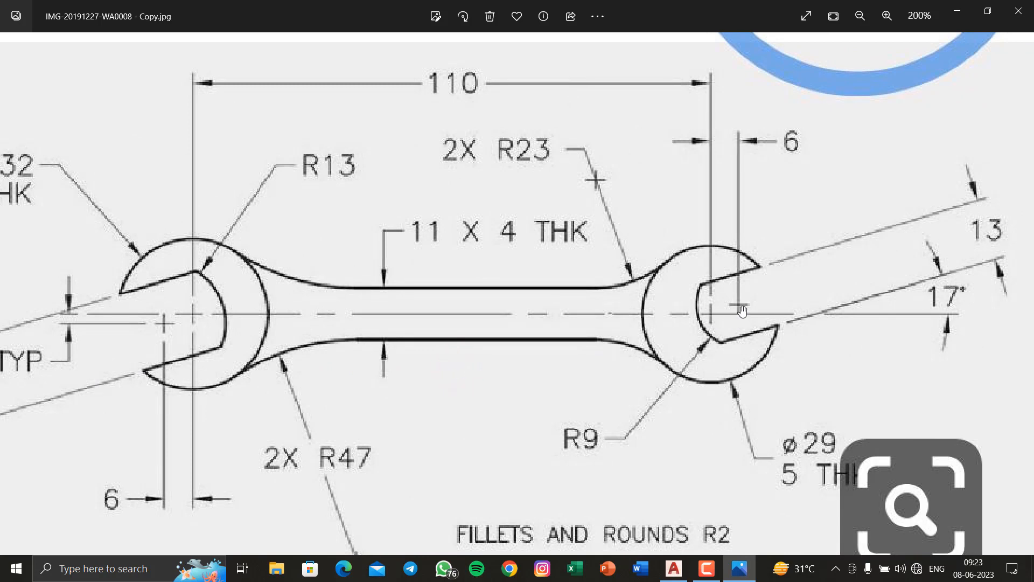
{"action": "left_click_drag", "start_coordinate": [224, 416], "coordinate": [360, 415]}
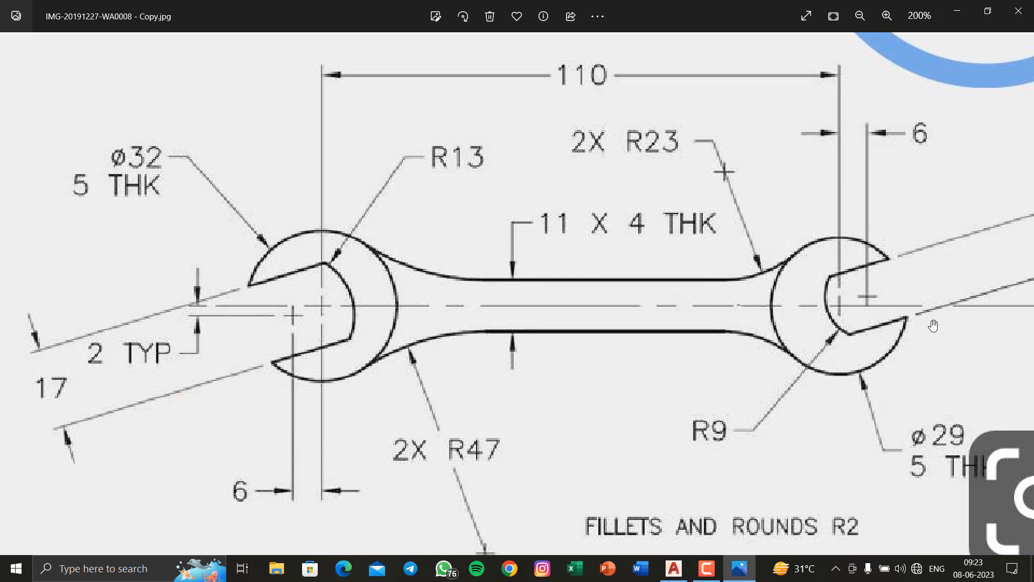
{"action": "left_click_drag", "start_coordinate": [893, 309], "coordinate": [765, 333]}
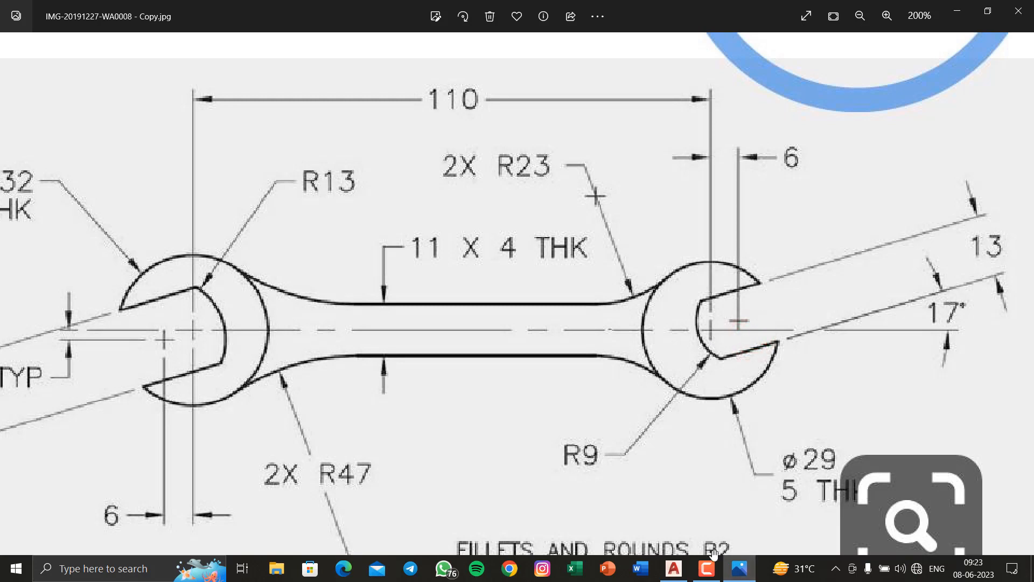
{"action": "left_click", "coordinate": [674, 568]}
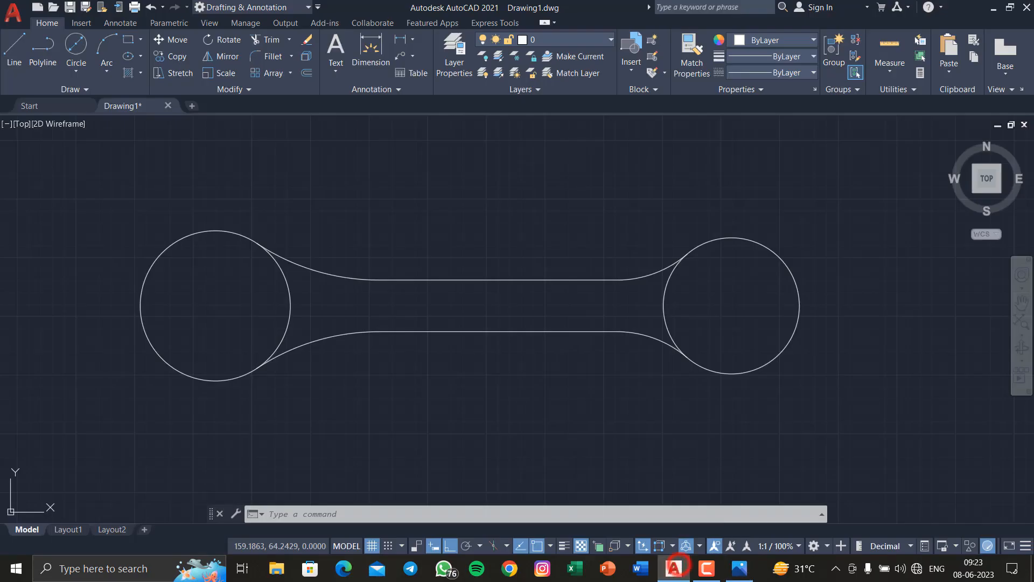
Draw construction lines from the right head's centre, 6 horizontally to the right and 2 vertically upward.
{"action": "left_click", "coordinate": [9, 45]}
{"action": "middle_click_drag", "start_coordinate": [732, 305], "coordinate": [495, 359]}
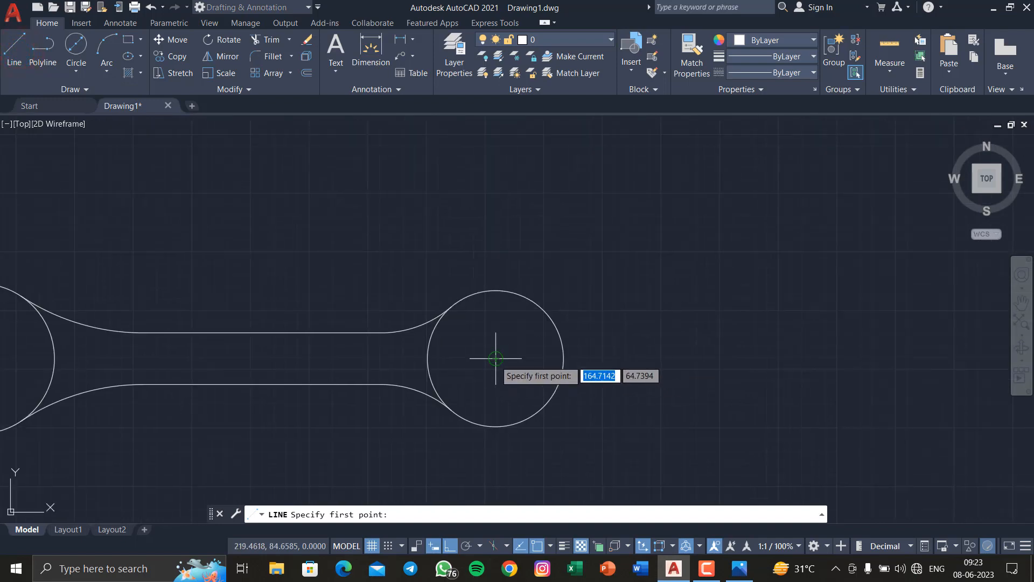
{"action": "left_click", "coordinate": [496, 358]}
{"action": "scroll", "coordinate": [514, 339], "scroll_direction": "up", "scroll_amount": 4}
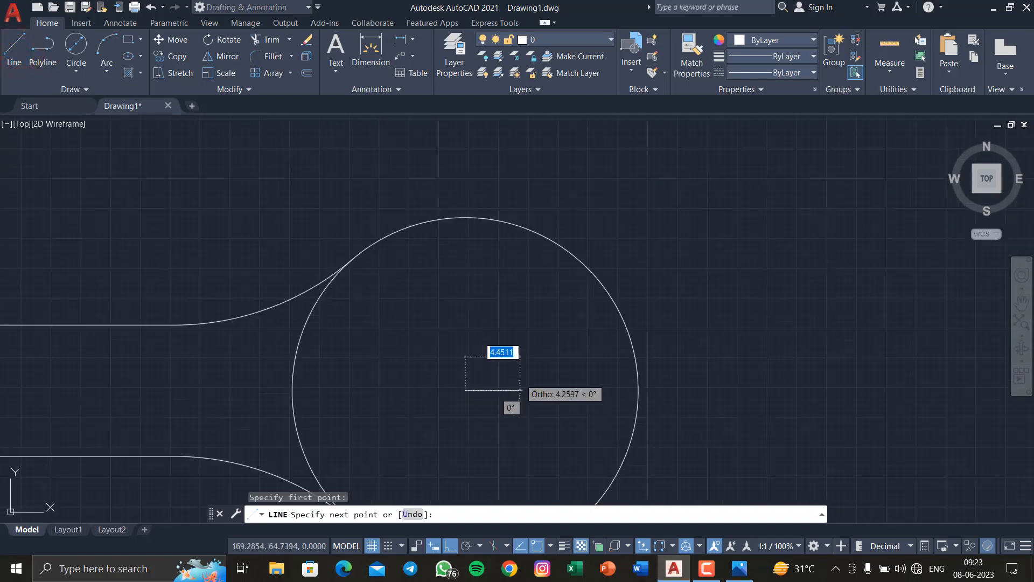
{"action": "scroll", "coordinate": [520, 389], "scroll_direction": "up", "scroll_amount": 2}
{"action": "type", "text": "6"}
{"action": "key", "text": "Return"}
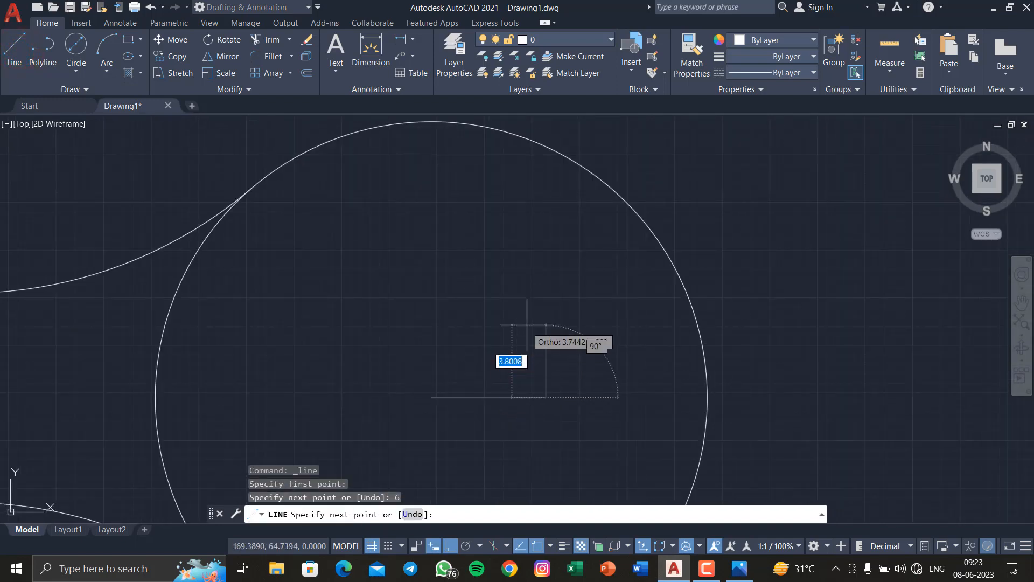
{"action": "type", "text": "2"}
{"action": "key", "text": "Return"}
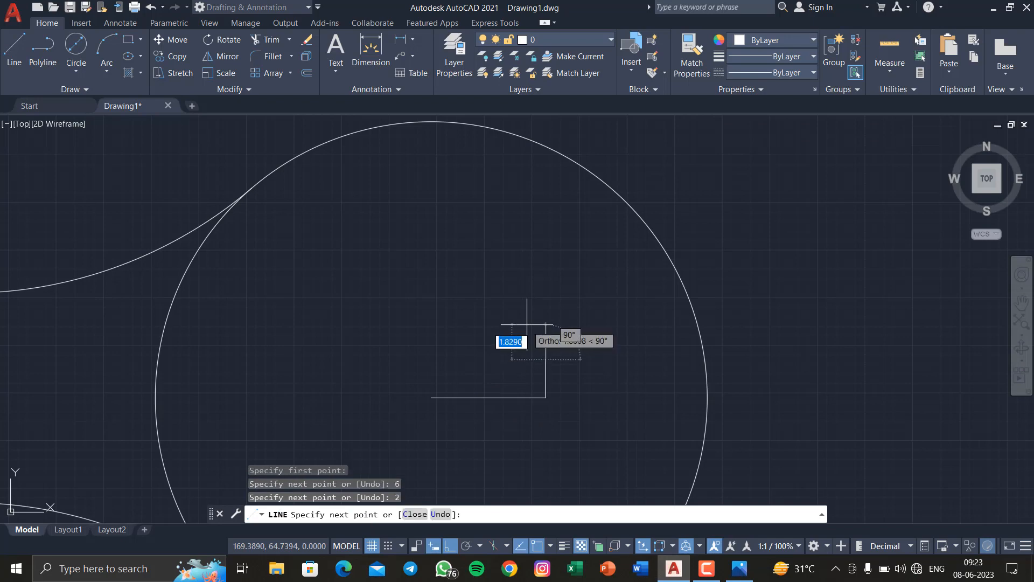
{"action": "key", "text": "Escape"}
{"action": "key", "text": "Escape"}
Draw a circle of radius 9 centred on the upper end of the construction lines, and delete both construction lines.
{"action": "left_click", "coordinate": [75, 72]}
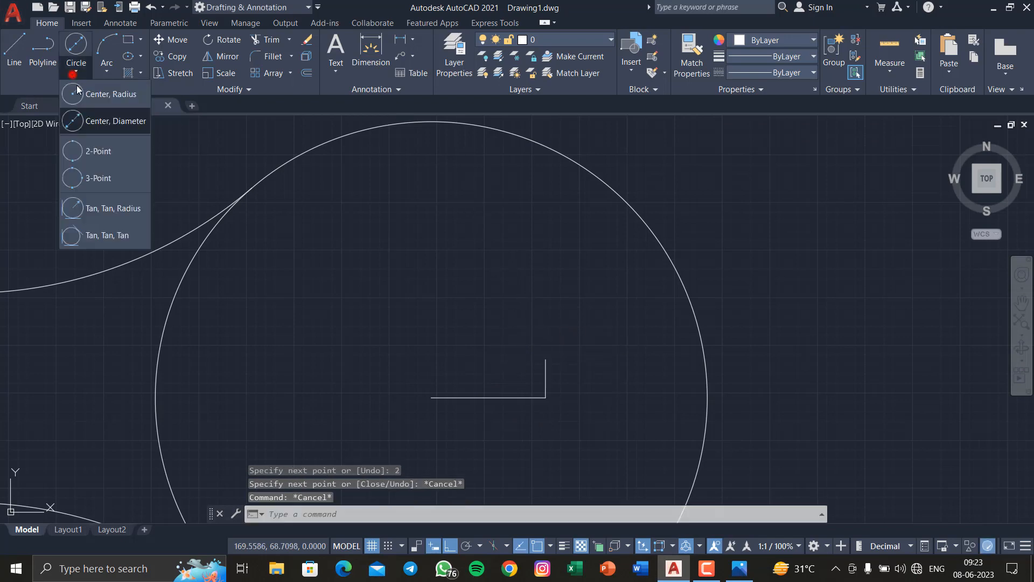
{"action": "left_click", "coordinate": [102, 103]}
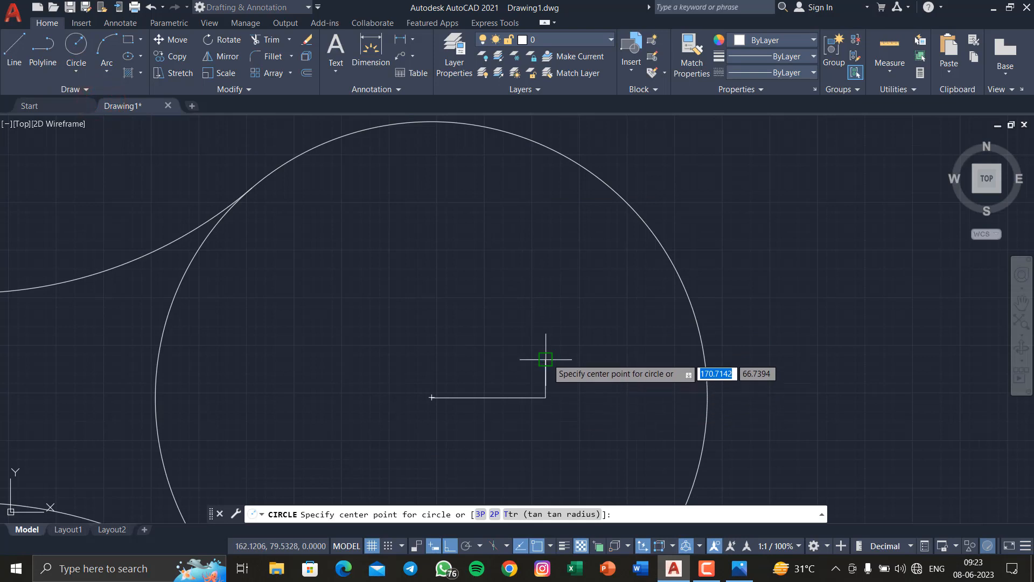
{"action": "left_click", "coordinate": [545, 360]}
{"action": "key", "text": "Return"}
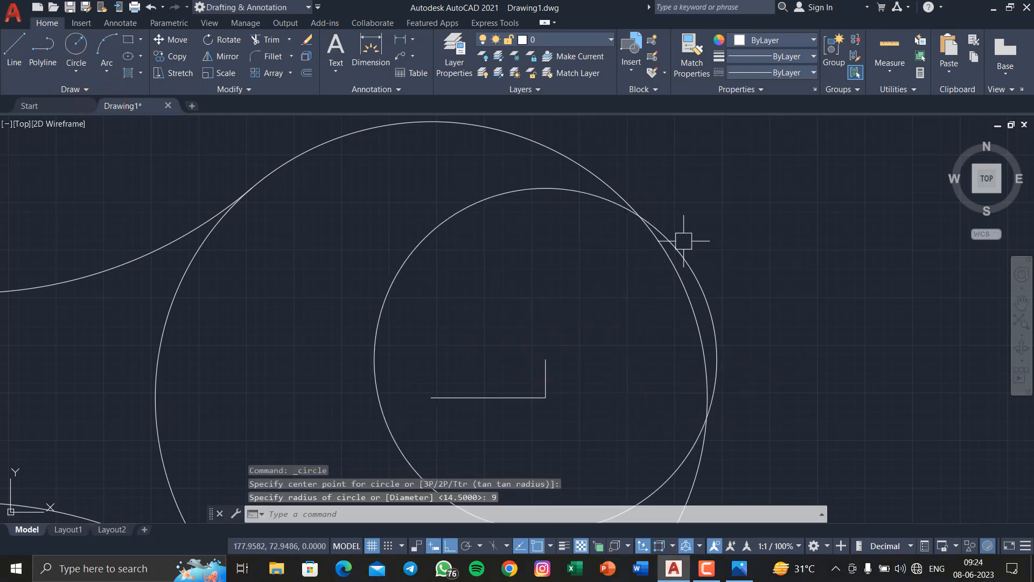
{"action": "left_click", "coordinate": [573, 431]}
{"action": "left_click", "coordinate": [522, 328]}
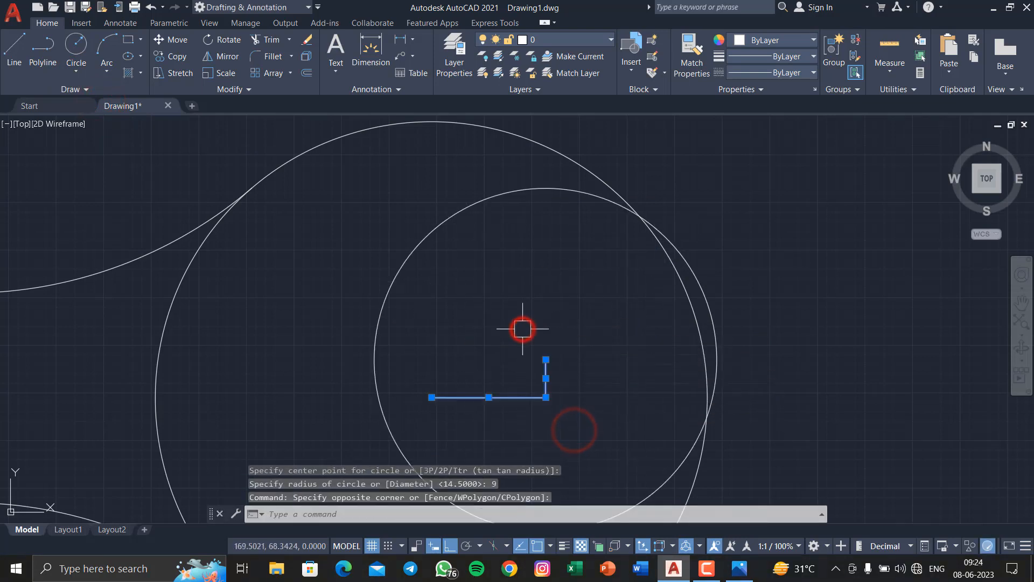
{"action": "key", "text": "Delete"}
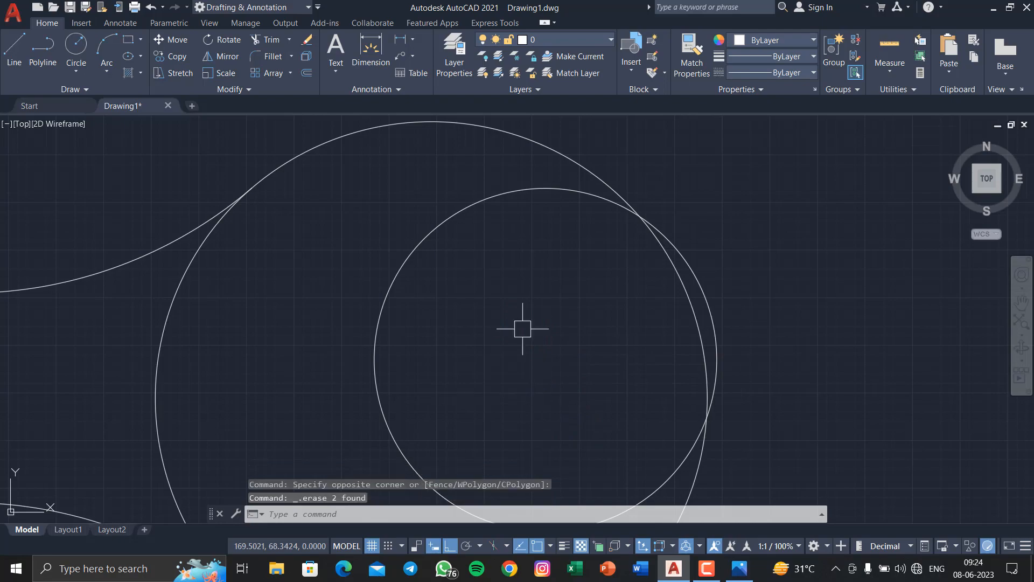
Check the jaw angle in the reference image, and draw a line at 17° from the radius 9 circle's centre to beyond the right head.
{"action": "left_click", "coordinate": [739, 569]}
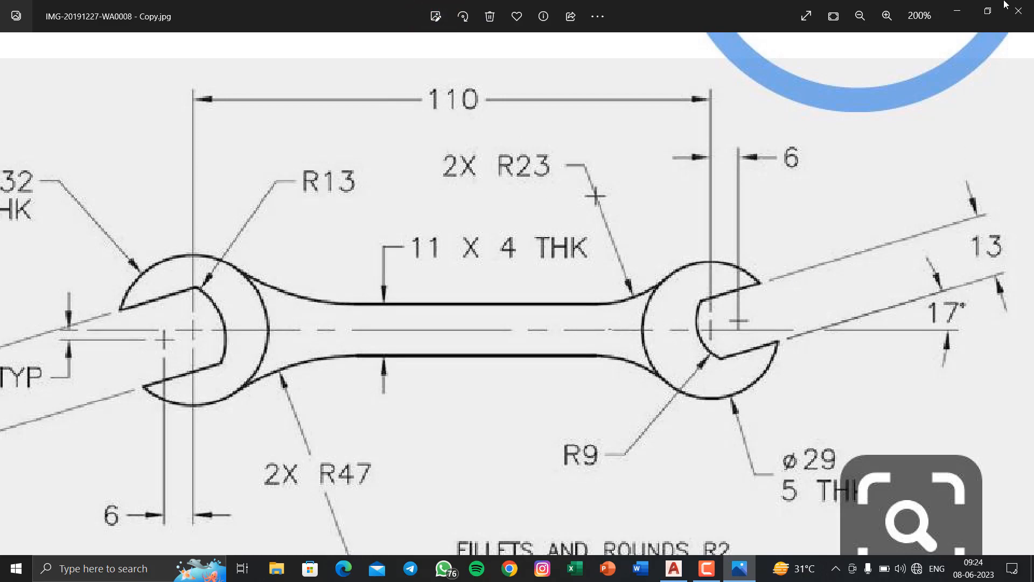
{"action": "left_click", "coordinate": [955, 12]}
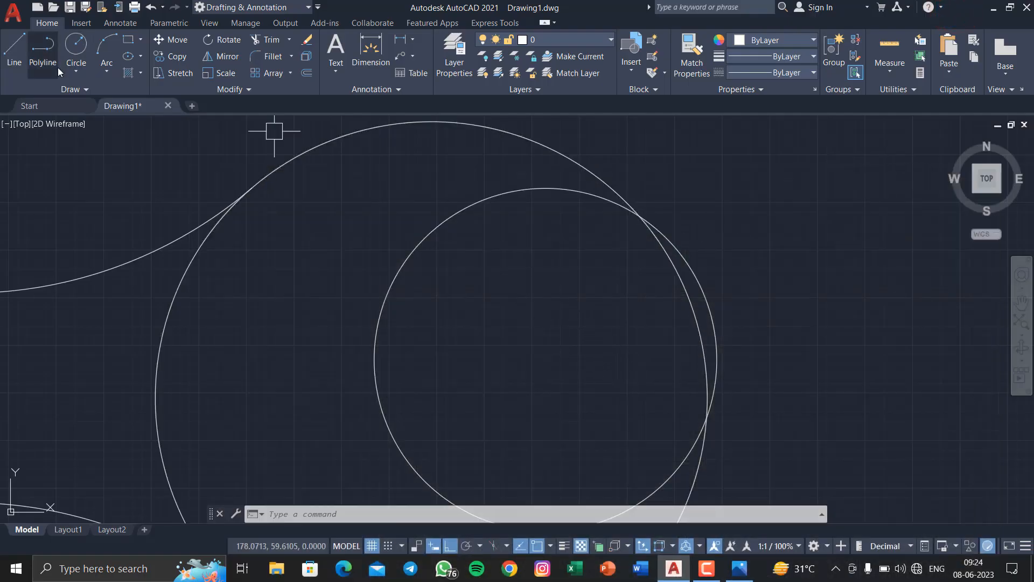
{"action": "left_click", "coordinate": [25, 61]}
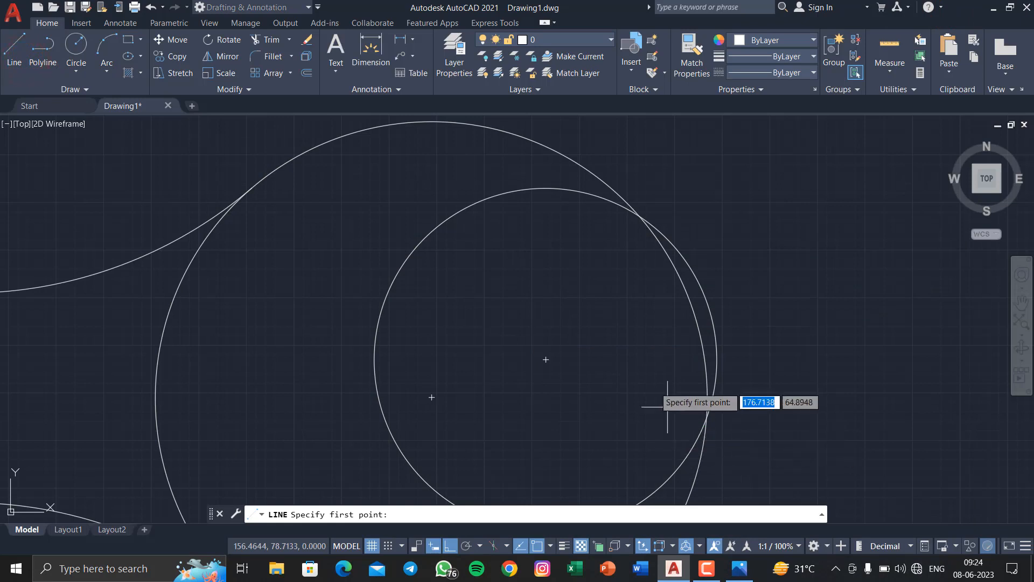
{"action": "left_click", "coordinate": [545, 360]}
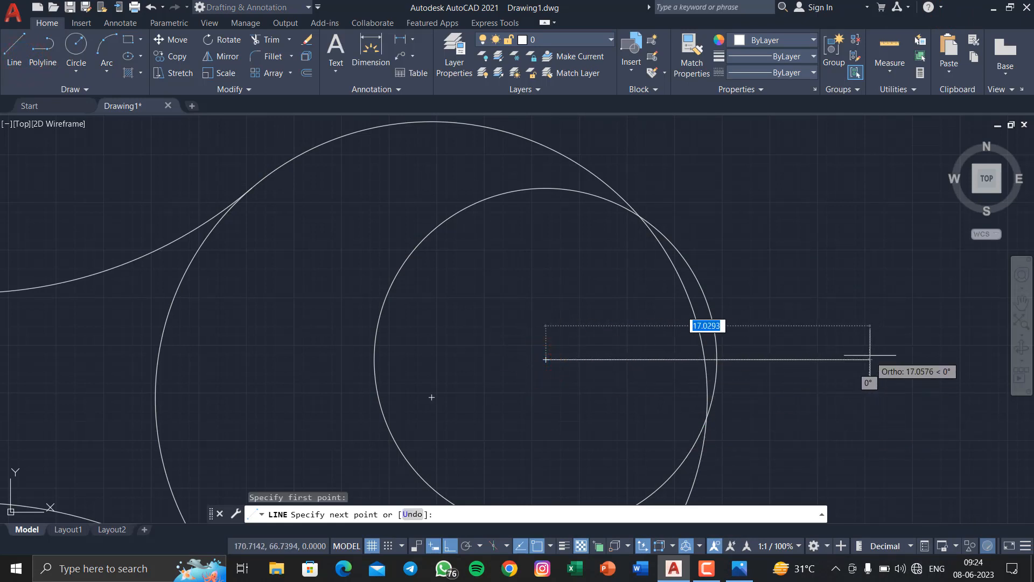
{"action": "type", "text": "<"}
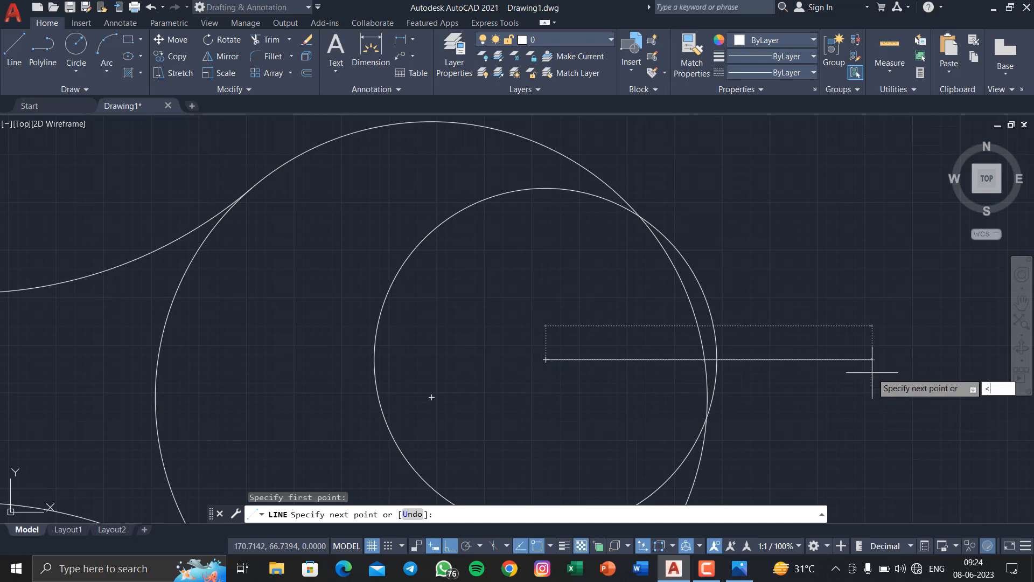
{"action": "type", "text": "17"}
{"action": "key", "text": "Return"}
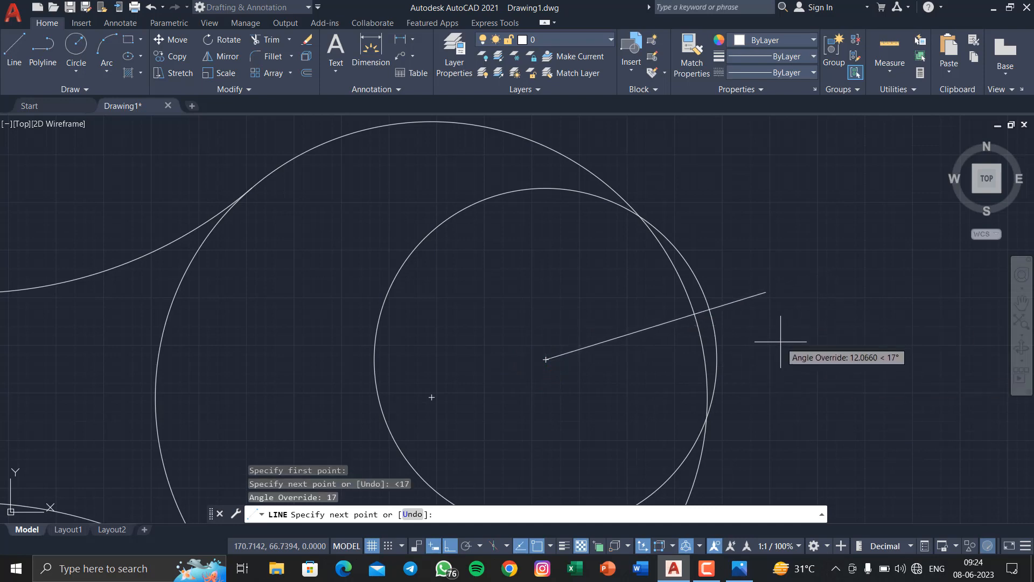
{"action": "left_click", "coordinate": [834, 316]}
{"action": "key", "text": "Escape"}
{"action": "key", "text": "Escape"}
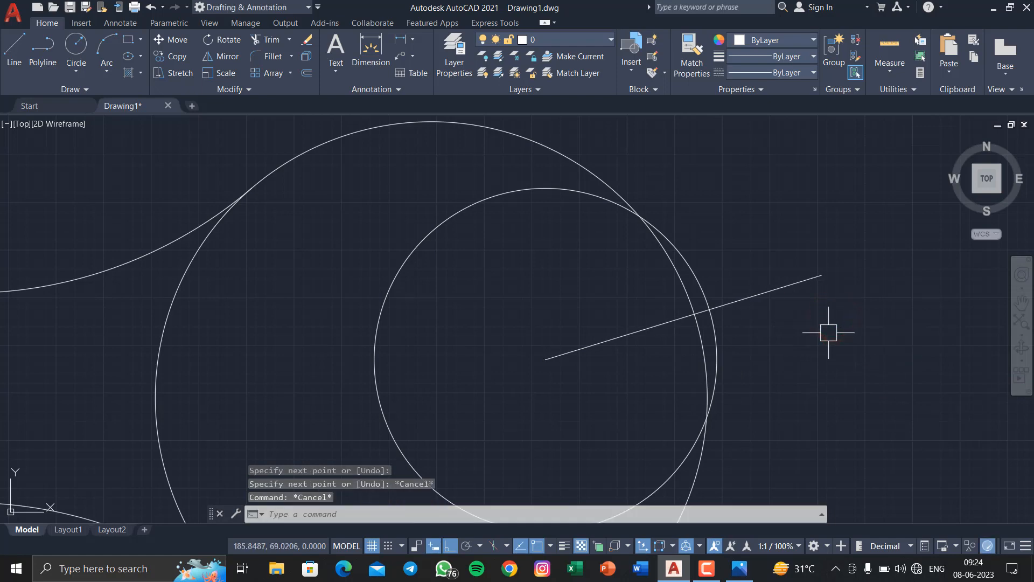
Extend the inner end of the 17° line to the far side of the radius 9 circle.
{"action": "key", "text": "Return"}
{"action": "left_click", "coordinate": [570, 352]}
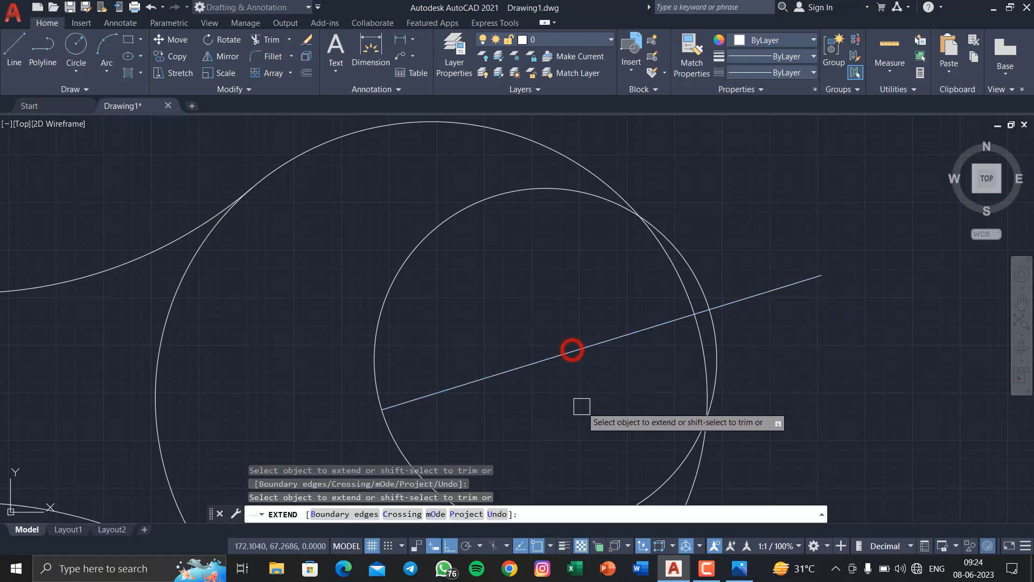
{"action": "middle_click_drag", "start_coordinate": [579, 386], "coordinate": [566, 356]}
{"action": "scroll", "coordinate": [560, 330], "scroll_direction": "down", "scroll_amount": 2}
{"action": "key", "text": "Escape"}
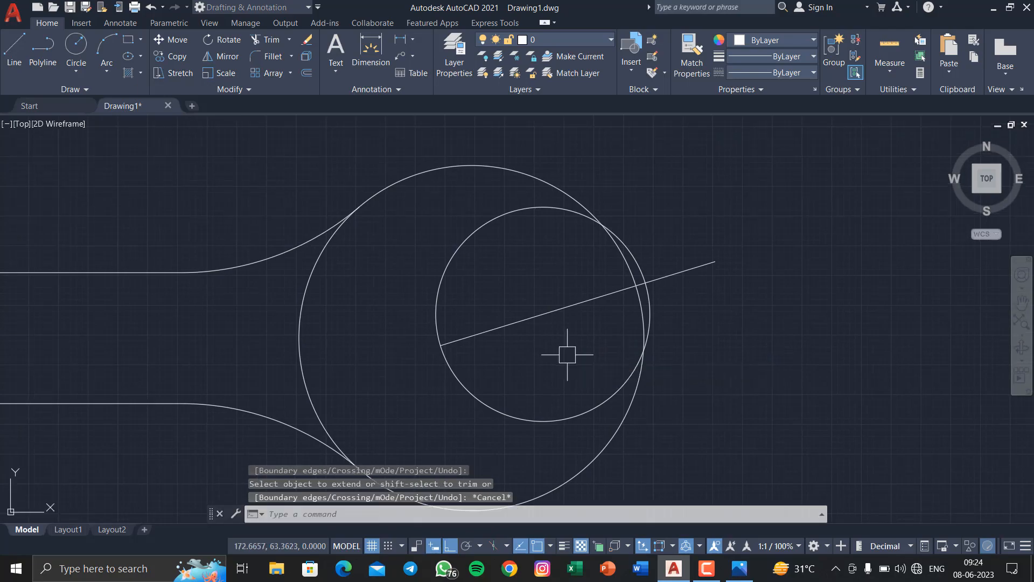
Exit crop mode on the reference image in Photos and check the right jaw's opening width.
{"action": "left_click", "coordinate": [742, 575]}
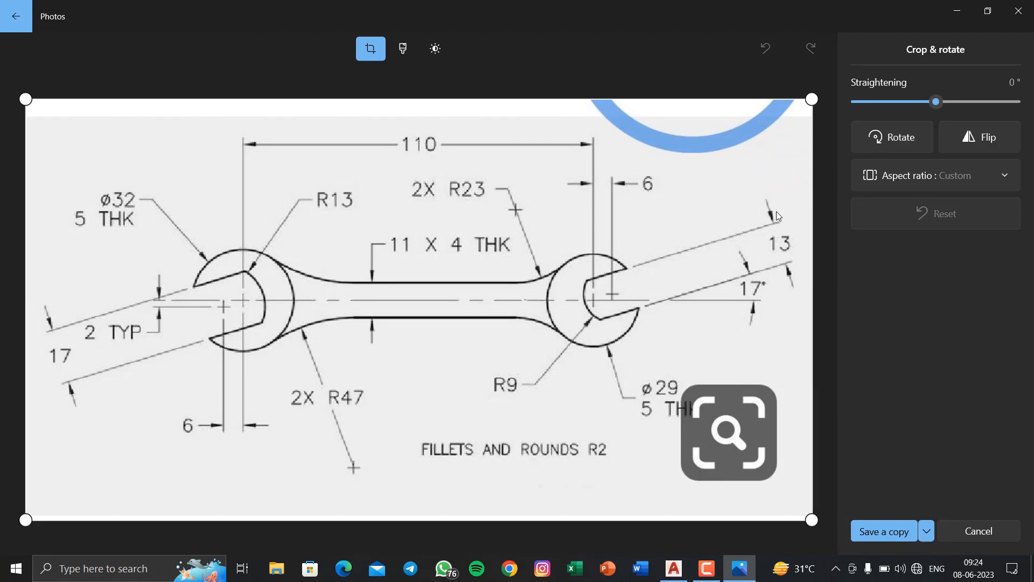
{"action": "left_click", "coordinate": [991, 525]}
{"action": "double_click", "coordinate": [662, 239]}
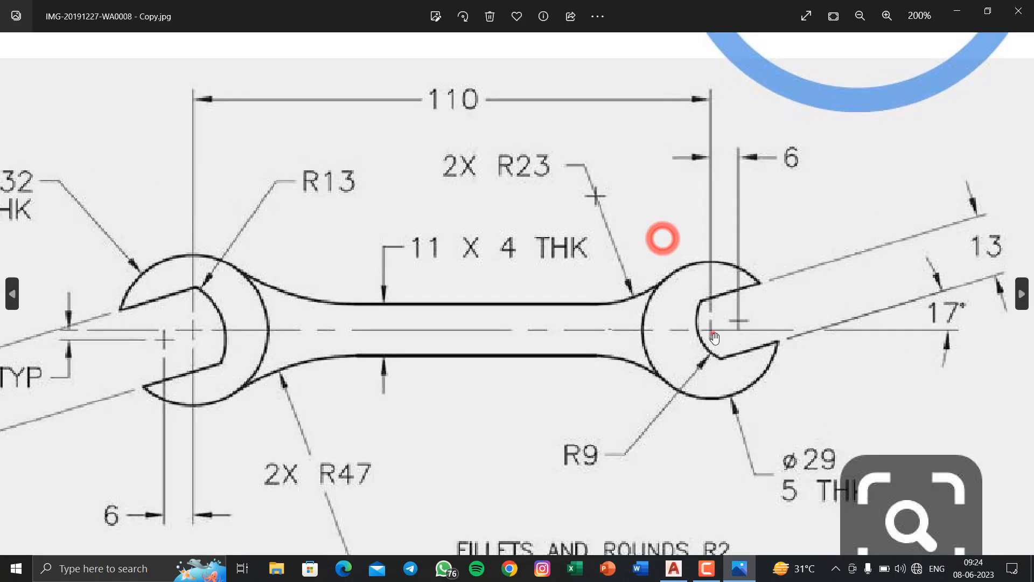
{"action": "left_click", "coordinate": [713, 333]}
{"action": "left_click", "coordinate": [952, 5]}
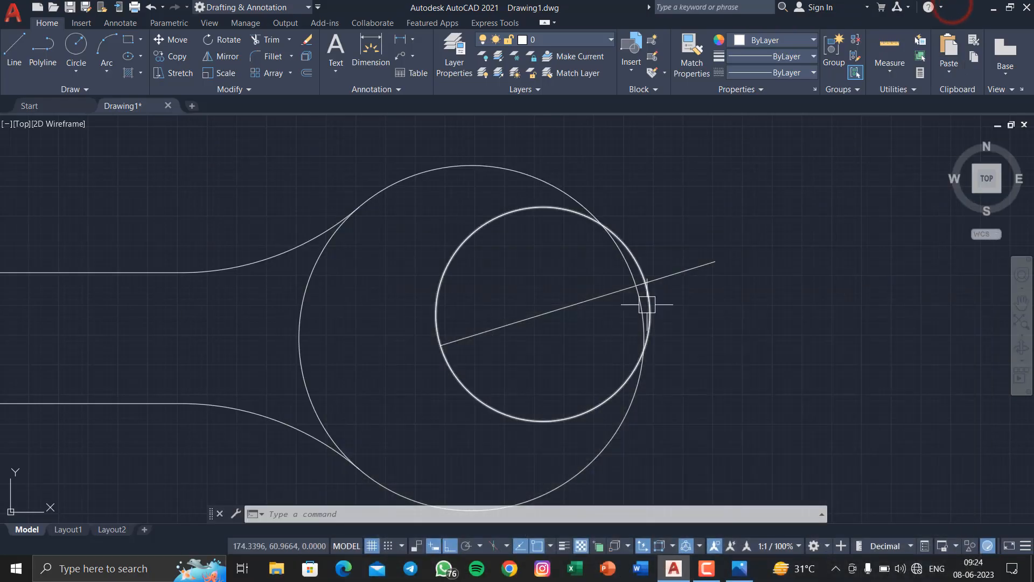
Offset the 17° line by 6.5 to both sides to form the right jaw's edges.
{"action": "type", "text": "o"}
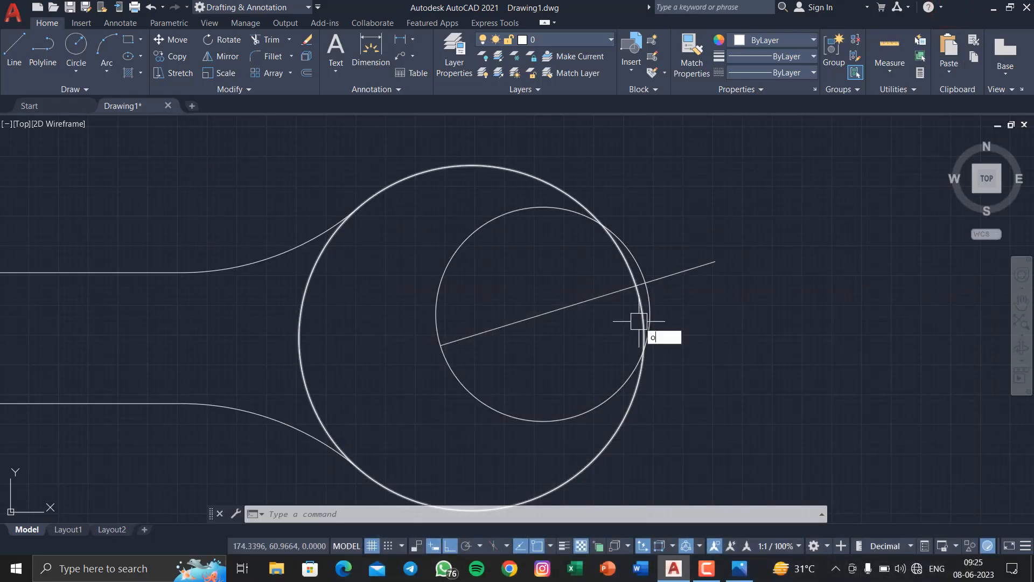
{"action": "key", "text": "Return"}
{"action": "type", "text": "6"}
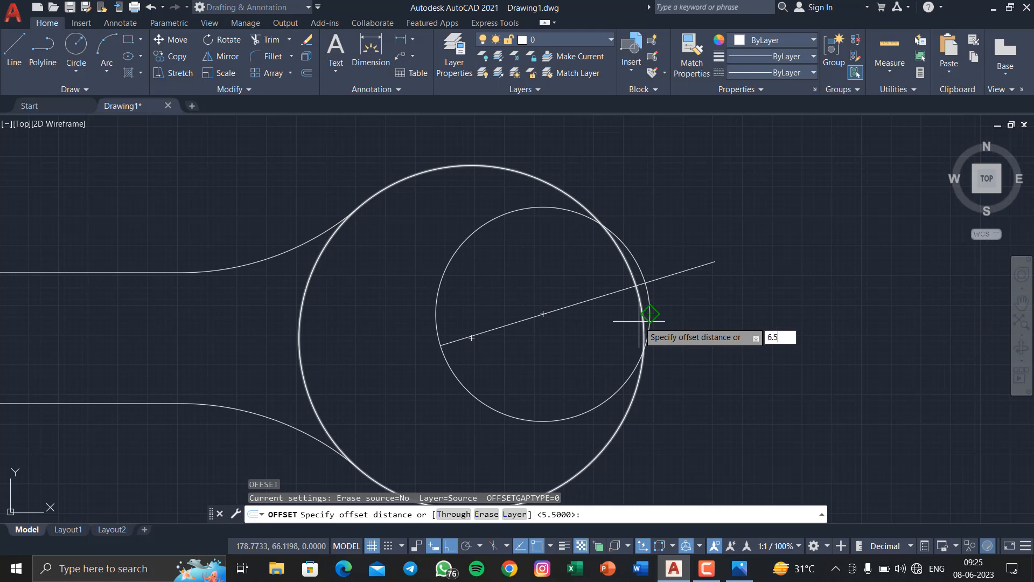
{"action": "type", "text": ".5"}
{"action": "key", "text": "Return"}
{"action": "left_click", "coordinate": [573, 311]}
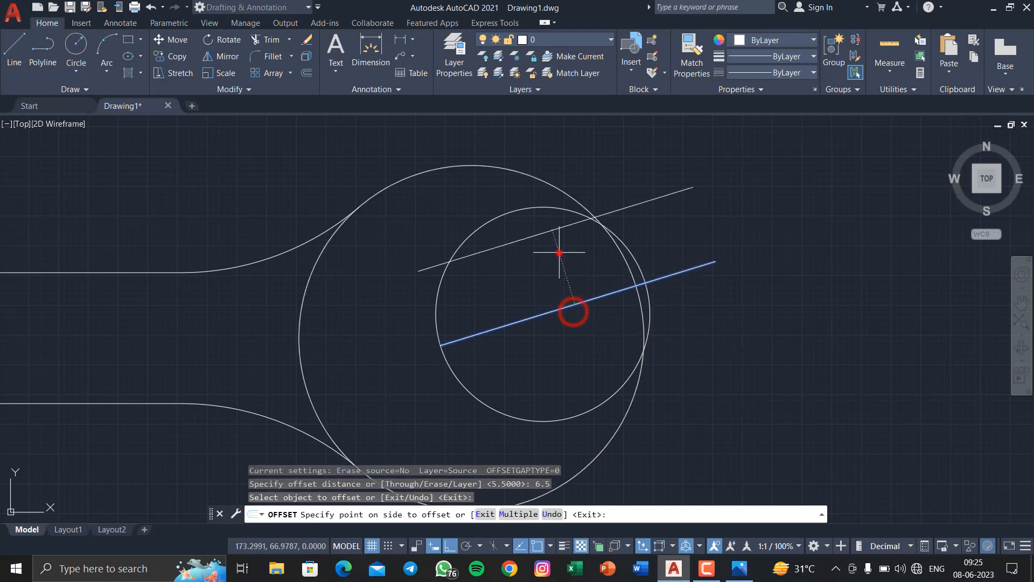
{"action": "left_click", "coordinate": [560, 252]}
{"action": "left_click", "coordinate": [575, 316]}
{"action": "left_click", "coordinate": [585, 360]}
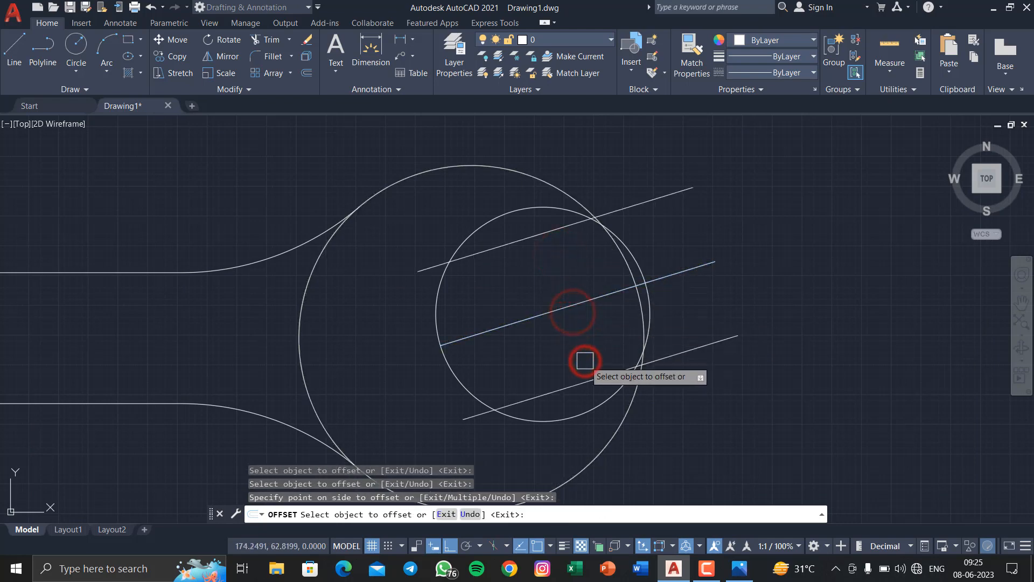
{"action": "key", "text": "Escape"}
Recheck the jaw in the reference image, and draw horizontal lines from the inner ends of the middle and lower angled lines.
{"action": "left_click", "coordinate": [740, 569]}
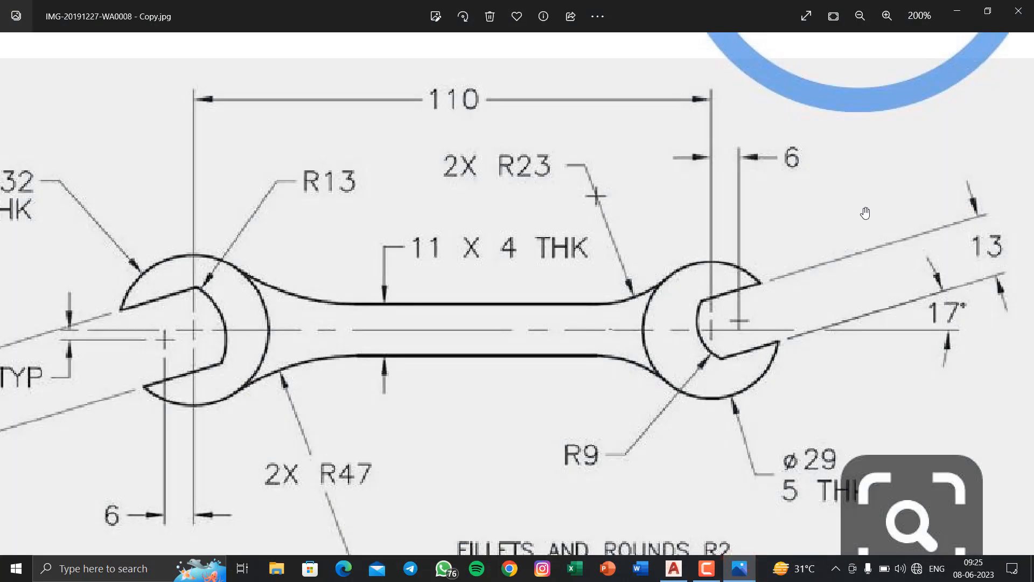
{"action": "left_click", "coordinate": [955, 8]}
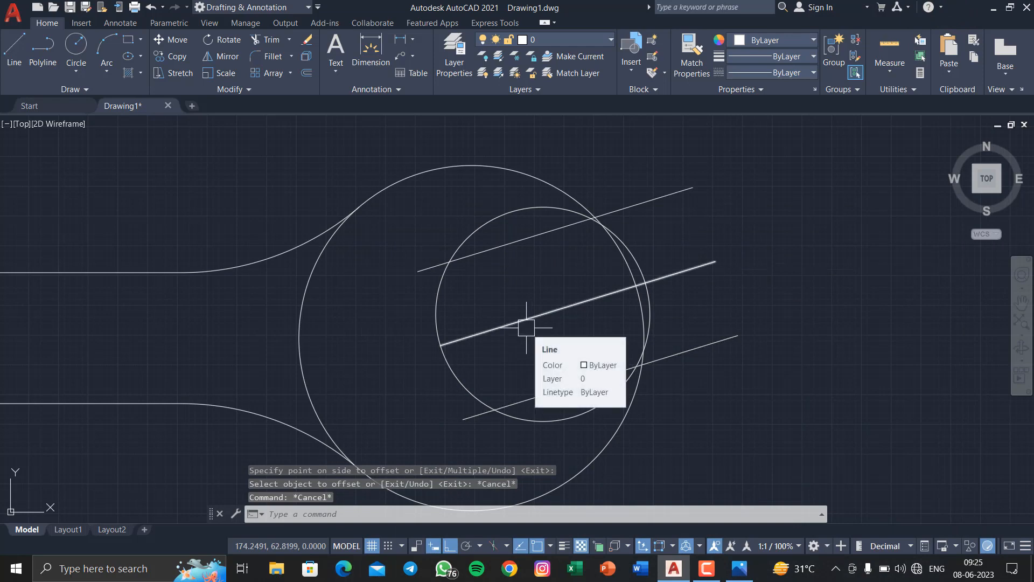
{"action": "left_click", "coordinate": [14, 47]}
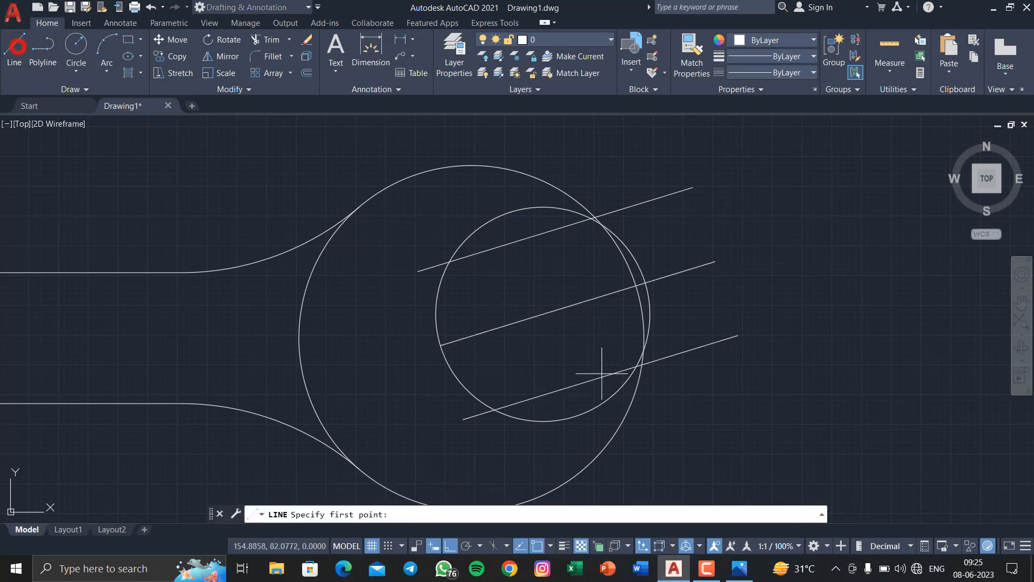
{"action": "left_click", "coordinate": [440, 347]}
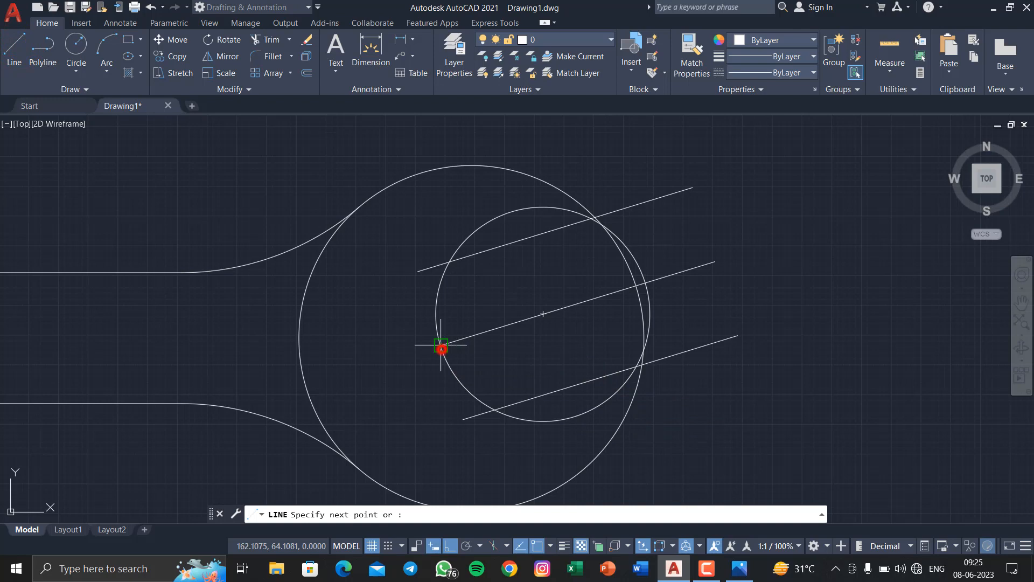
{"action": "left_click", "coordinate": [561, 345]}
{"action": "key", "text": "Return"}
{"action": "key", "text": "Return"}
{"action": "left_click", "coordinate": [463, 419]}
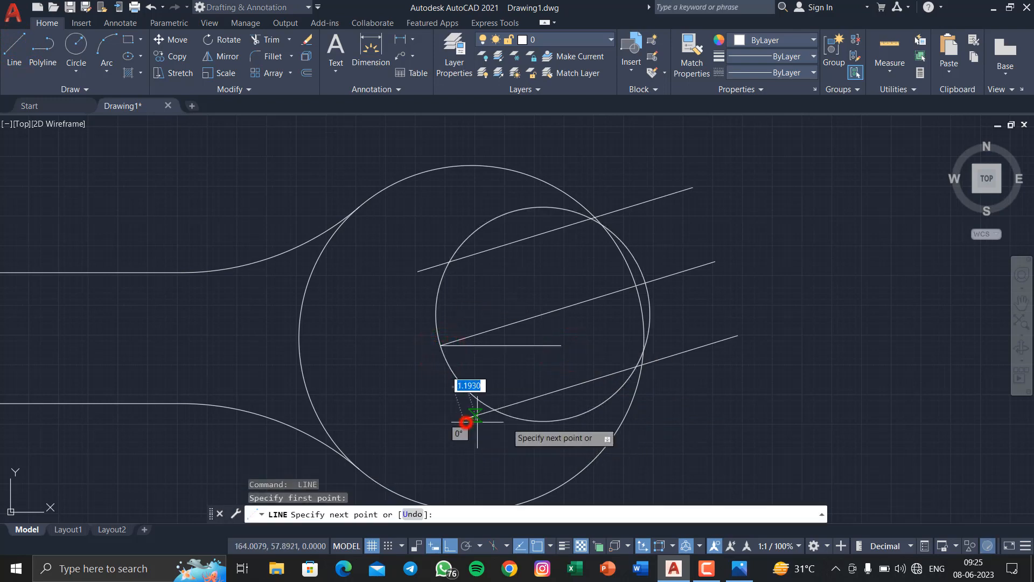
{"action": "left_click", "coordinate": [687, 419]}
{"action": "key", "text": "Return"}
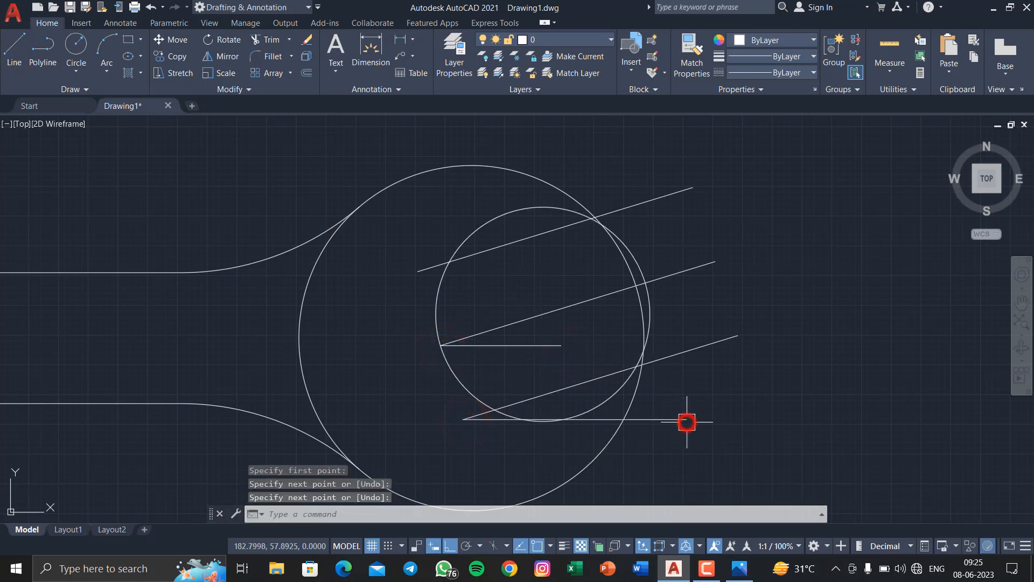
Measure the angle between the middle jaw line and the horizontal line at its inner end.
{"action": "left_click", "coordinate": [413, 39]}
{"action": "left_click", "coordinate": [425, 120]}
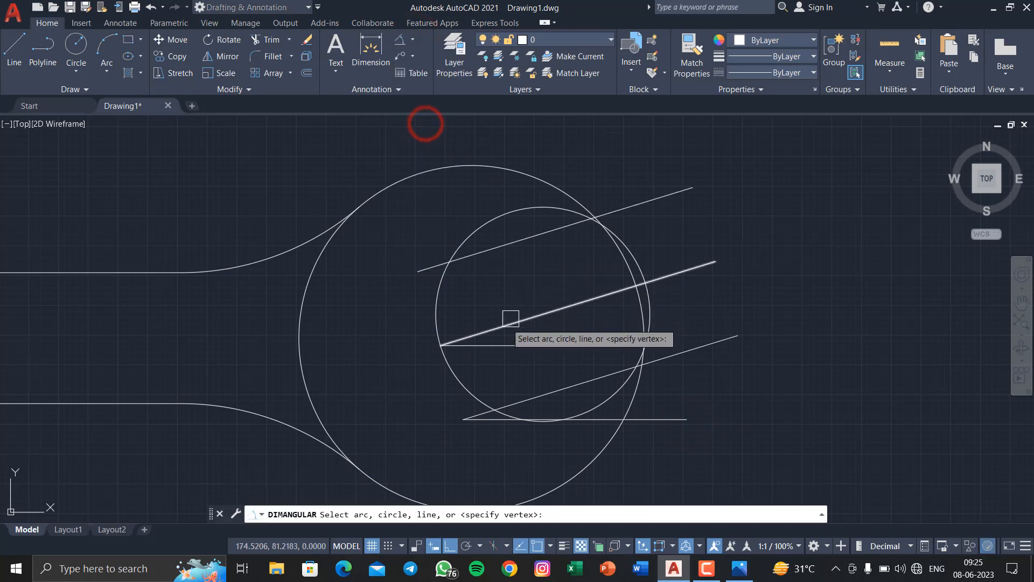
{"action": "left_click", "coordinate": [509, 344]}
{"action": "left_click", "coordinate": [509, 326]}
{"action": "scroll", "coordinate": [512, 328], "scroll_direction": "up", "scroll_amount": 5}
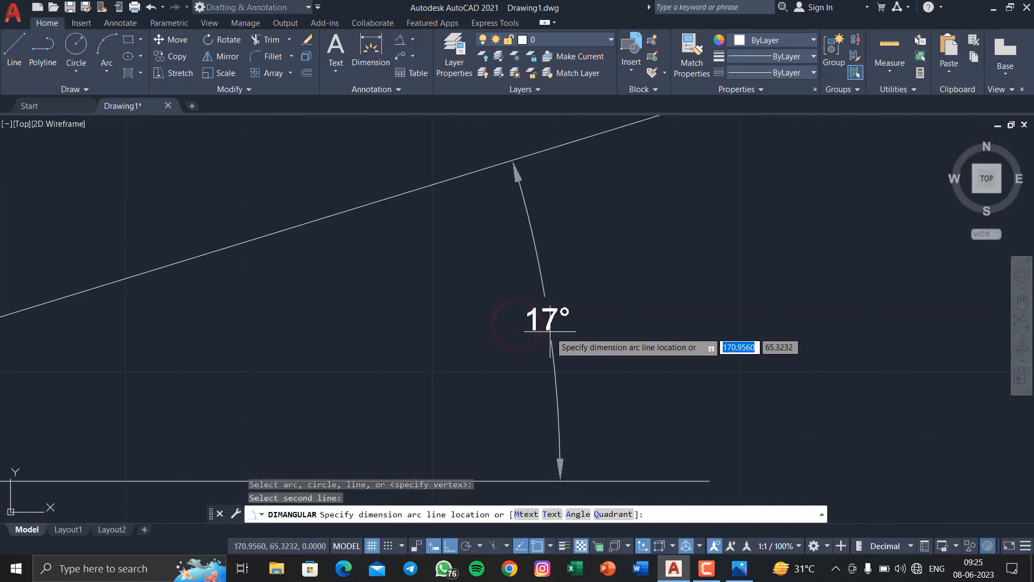
{"action": "key", "text": "Escape"}
{"action": "scroll", "coordinate": [553, 334], "scroll_direction": "down", "scroll_amount": 5}
Measure the angle between the lower jaw line and the horizontal line at its inner end.
{"action": "scroll", "coordinate": [566, 258], "scroll_direction": "up", "scroll_amount": 4}
{"action": "key", "text": "Return"}
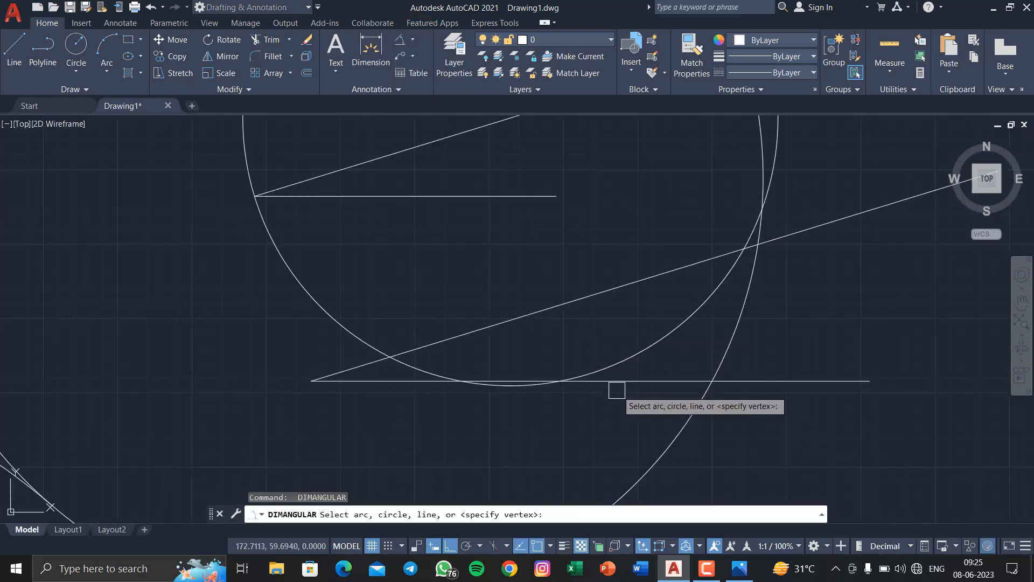
{"action": "left_click", "coordinate": [628, 382]}
{"action": "left_click", "coordinate": [557, 304]}
{"action": "scroll", "coordinate": [557, 303], "scroll_direction": "up", "scroll_amount": 4}
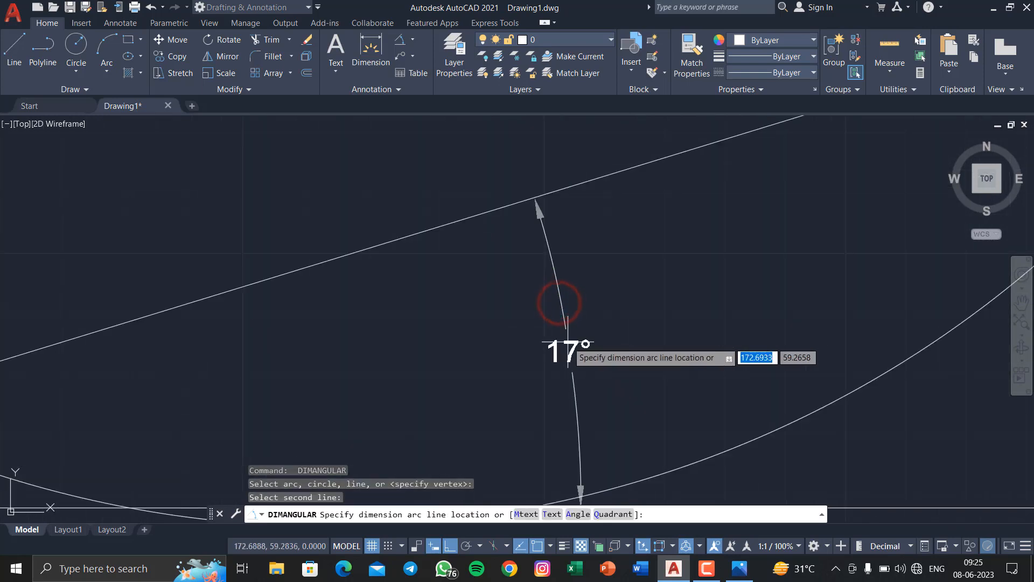
{"action": "scroll", "coordinate": [566, 334], "scroll_direction": "down", "scroll_amount": 4}
{"action": "key", "text": "Escape"}
{"action": "key", "text": "Escape"}
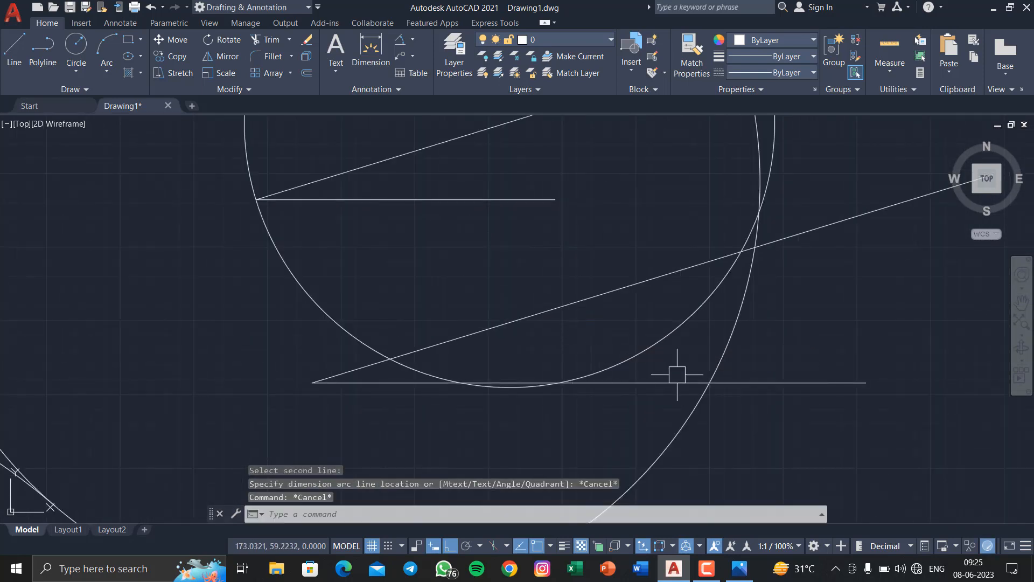
Delete the two horizontal reference lines inside the right head.
{"action": "left_click", "coordinate": [683, 384]}
{"action": "key", "text": "Delete"}
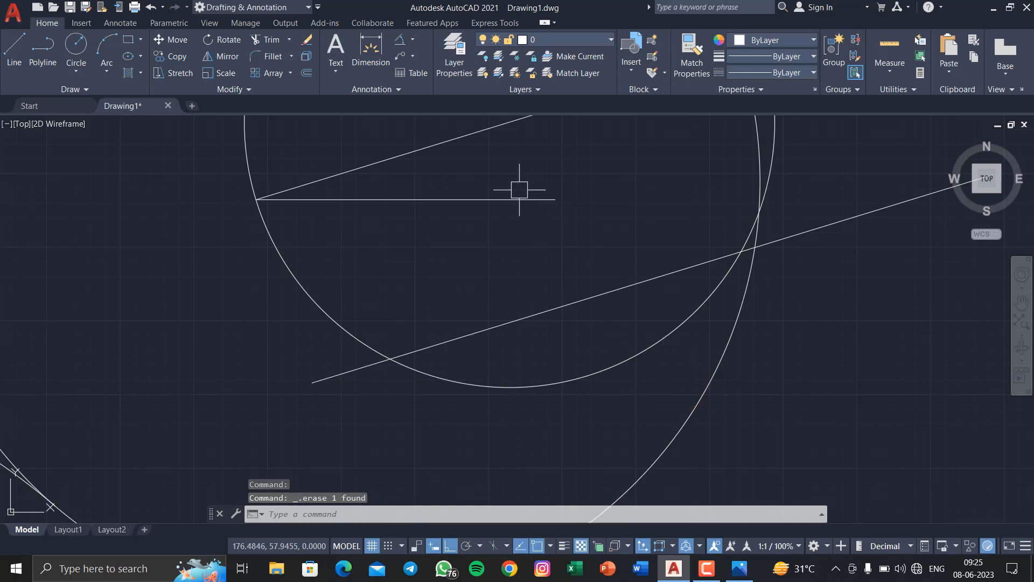
{"action": "left_click", "coordinate": [522, 200]}
{"action": "key", "text": "Delete"}
{"action": "scroll", "coordinate": [532, 219], "scroll_direction": "down", "scroll_amount": 2}
{"action": "scroll", "coordinate": [573, 339], "scroll_direction": "down", "scroll_amount": 3}
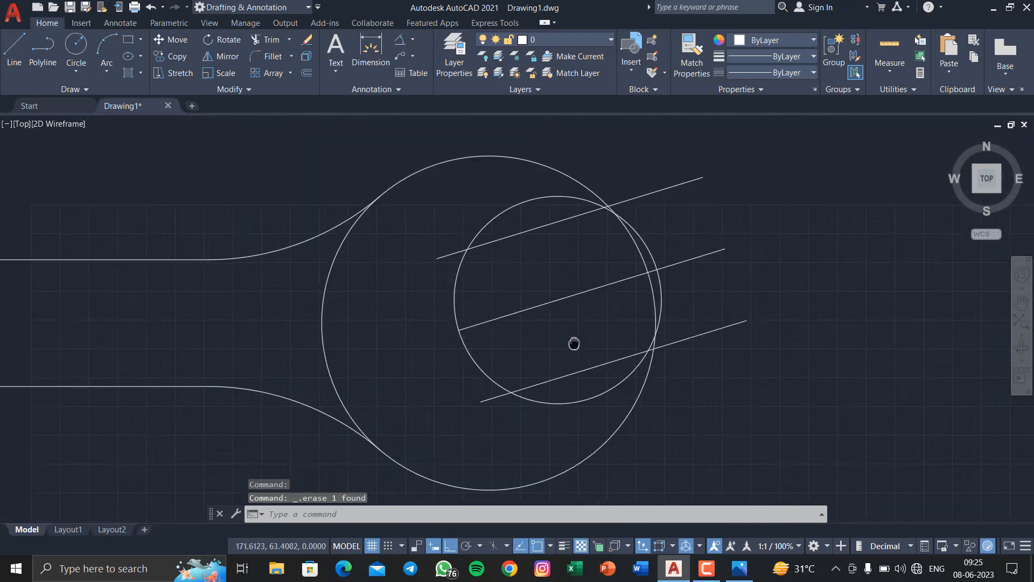
Trim the radius 9 circle's arcs above and below the jaw edges, and the edges' inner ends beyond the circle.
{"action": "type", "text": "tr"}
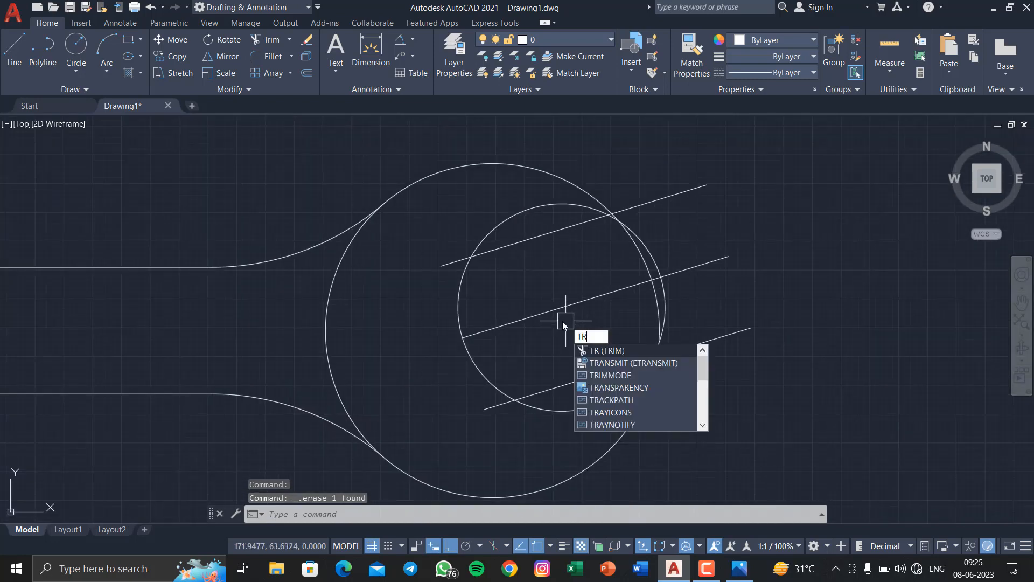
{"action": "key", "text": "Return"}
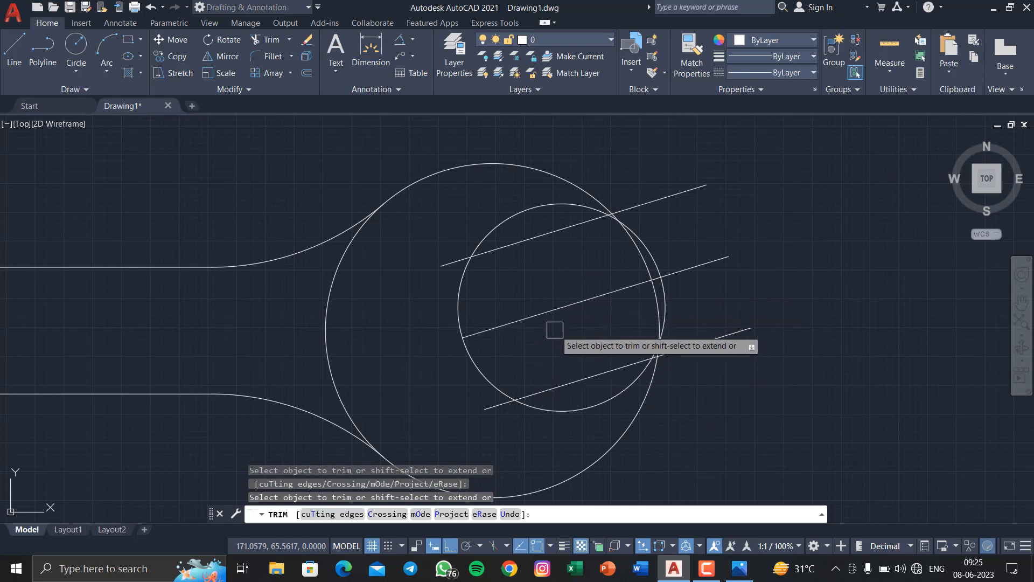
{"action": "left_click", "coordinate": [547, 207]}
{"action": "left_click", "coordinate": [605, 406]}
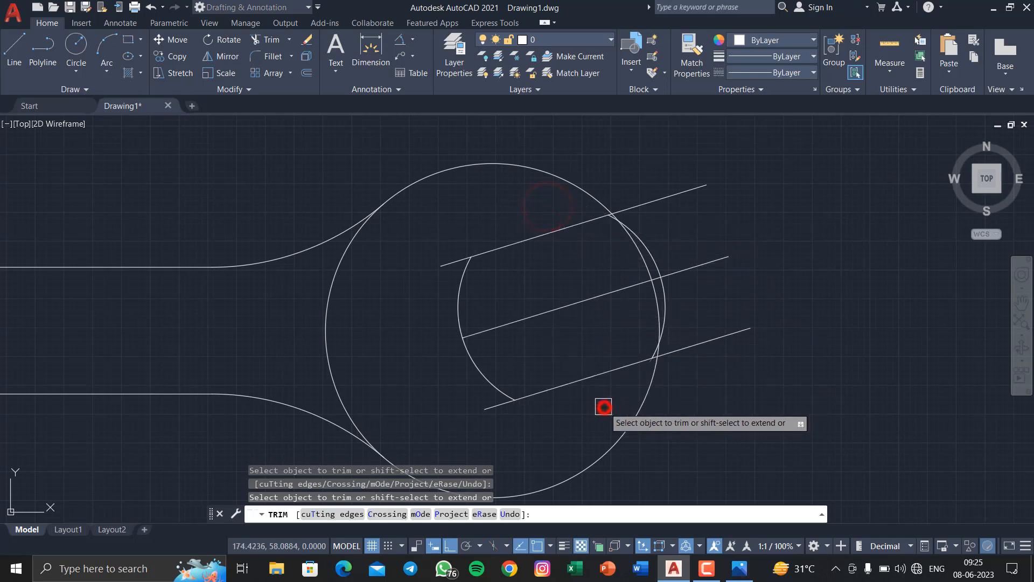
{"action": "left_click", "coordinate": [496, 415]}
{"action": "key", "text": "Return"}
{"action": "left_click", "coordinate": [487, 408]}
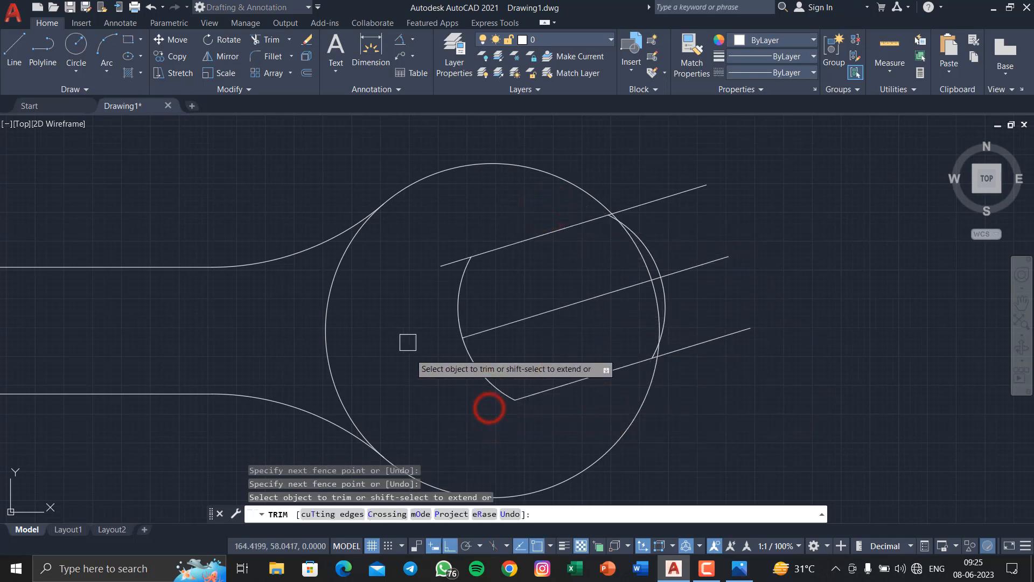
{"action": "left_click", "coordinate": [437, 269]}
Trim away the middle line, the arcs crossing the right jaw opening, and the jaw edges' outer ends beyond the head.
{"action": "left_click", "coordinate": [544, 312]}
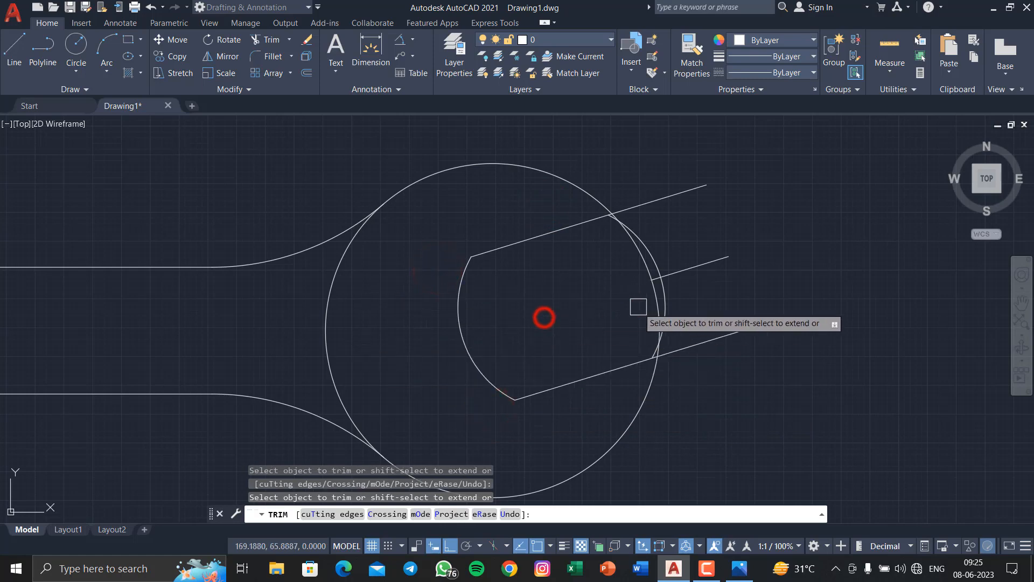
{"action": "left_click", "coordinate": [605, 271]}
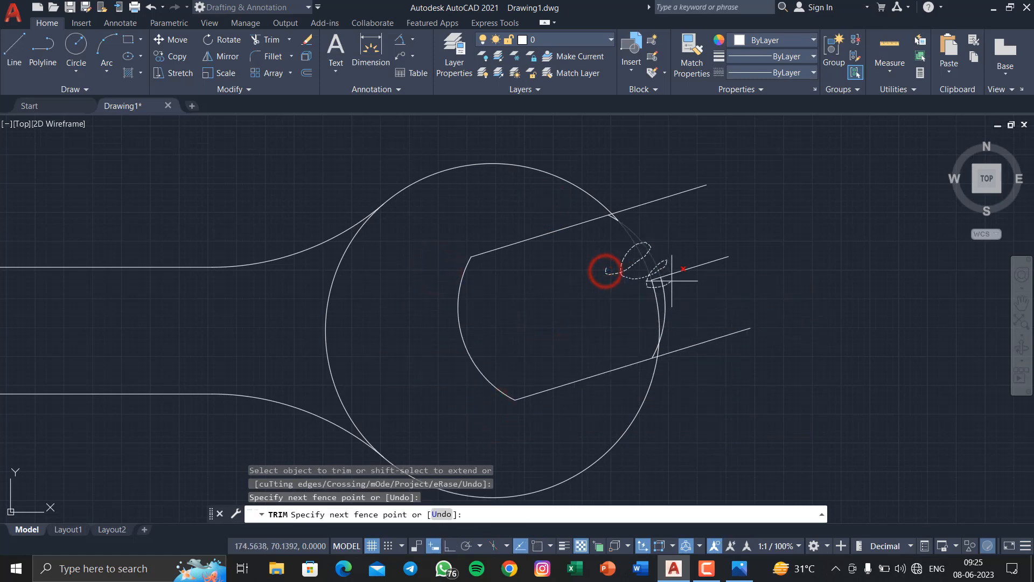
{"action": "key", "text": "Return"}
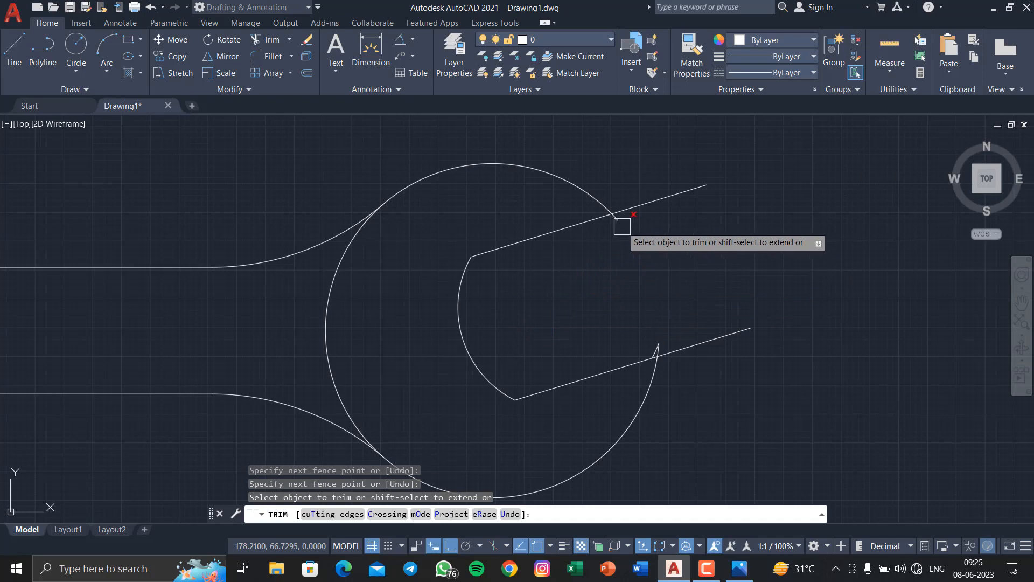
{"action": "left_click", "coordinate": [624, 225]}
{"action": "left_click", "coordinate": [657, 342]}
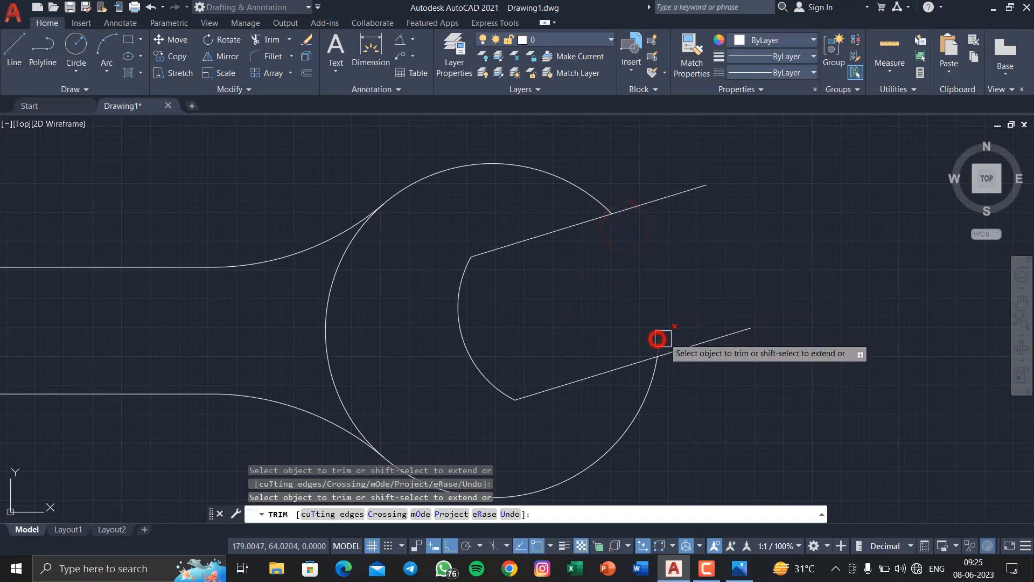
{"action": "scroll", "coordinate": [704, 247], "scroll_direction": "down", "scroll_amount": 5}
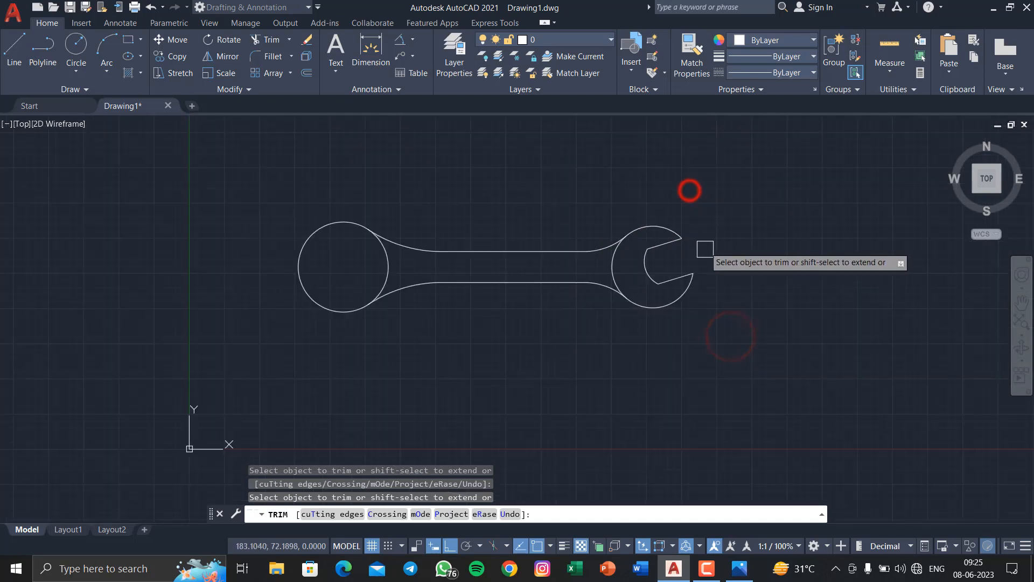
{"action": "key", "text": "Escape"}
Draw construction lines from the left head's centre, 6 horizontally to the left and 2 vertically downward.
{"action": "middle_click_drag", "start_coordinate": [573, 282], "coordinate": [663, 321]}
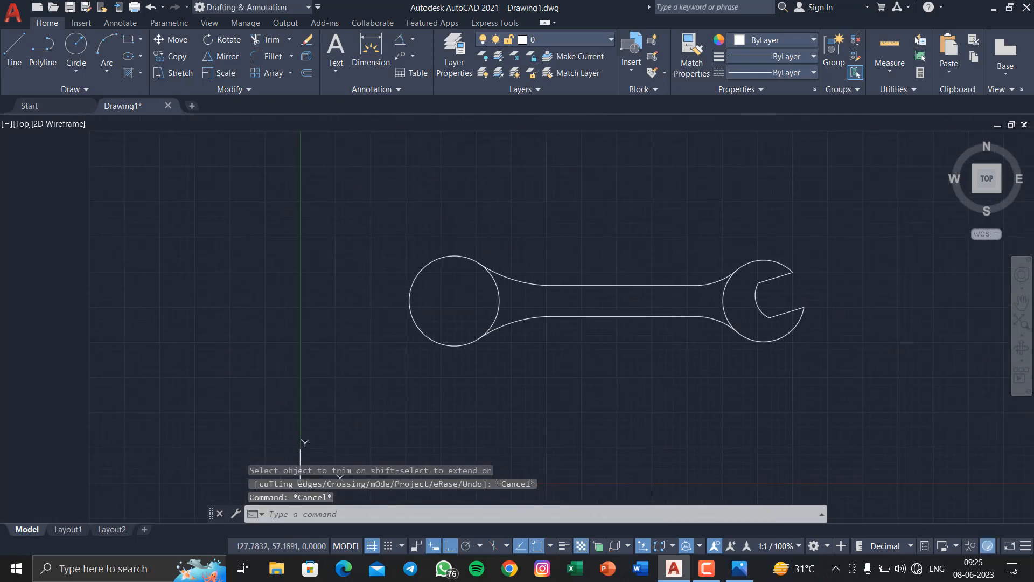
{"action": "left_click", "coordinate": [14, 51]}
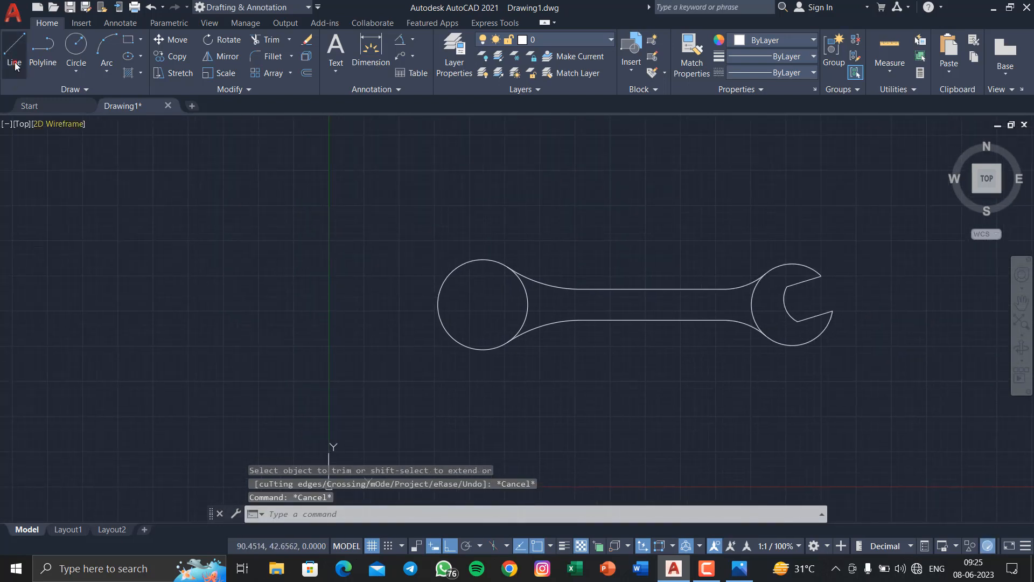
{"action": "scroll", "coordinate": [478, 312], "scroll_direction": "up", "scroll_amount": 4}
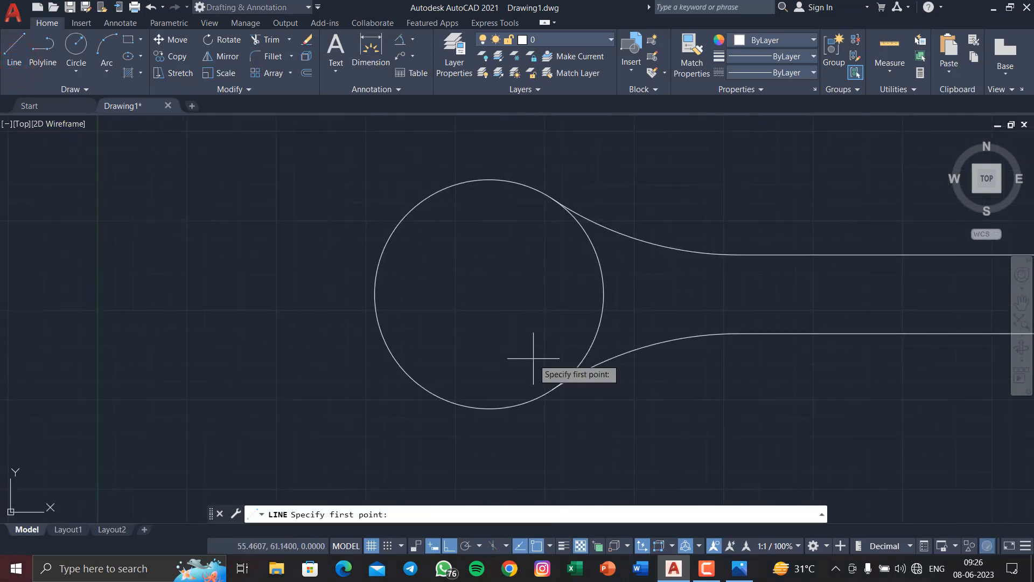
{"action": "left_click", "coordinate": [489, 293]}
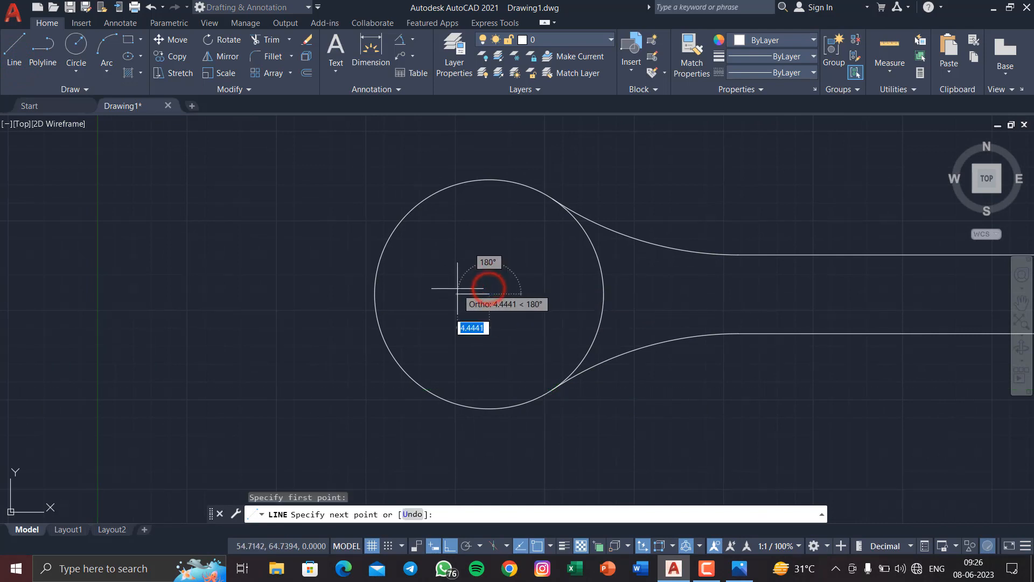
{"action": "type", "text": "6"}
{"action": "key", "text": "Return"}
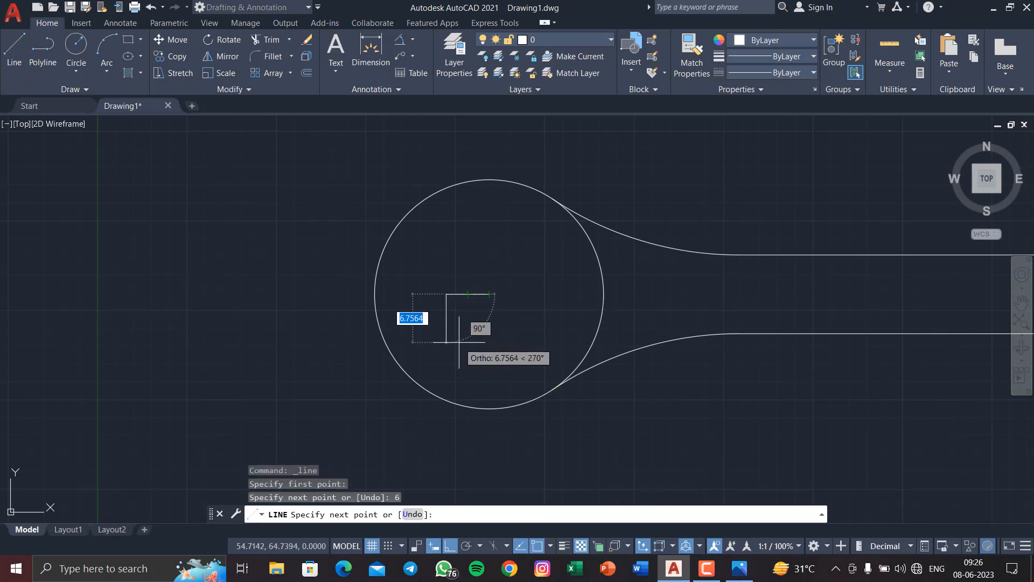
{"action": "type", "text": "2"}
{"action": "key", "text": "Return"}
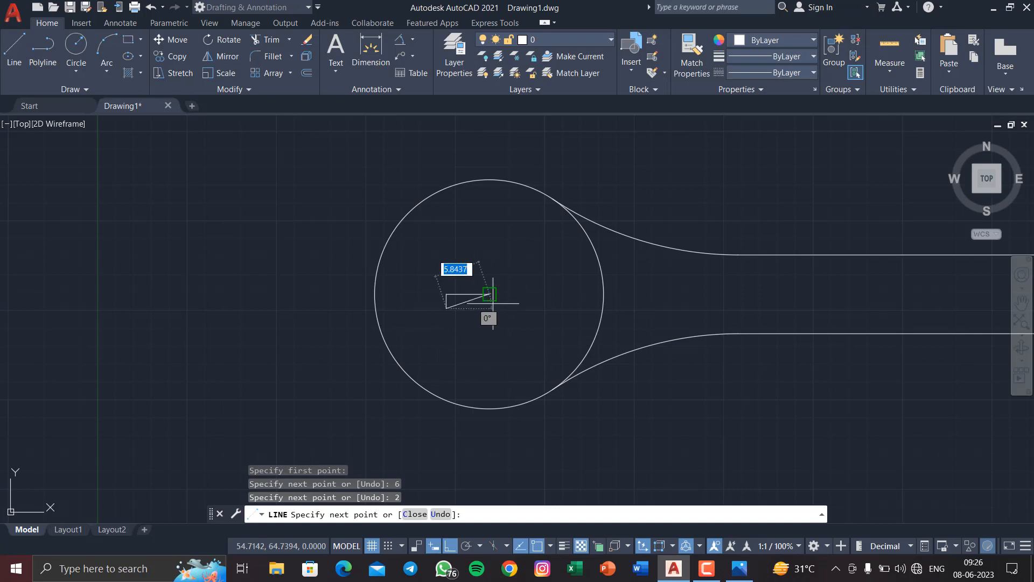
Check the left jaw's dimensions in the reference image and draw a horizontal line about 24 long leftward from the offset point.
{"action": "left_click", "coordinate": [737, 566]}
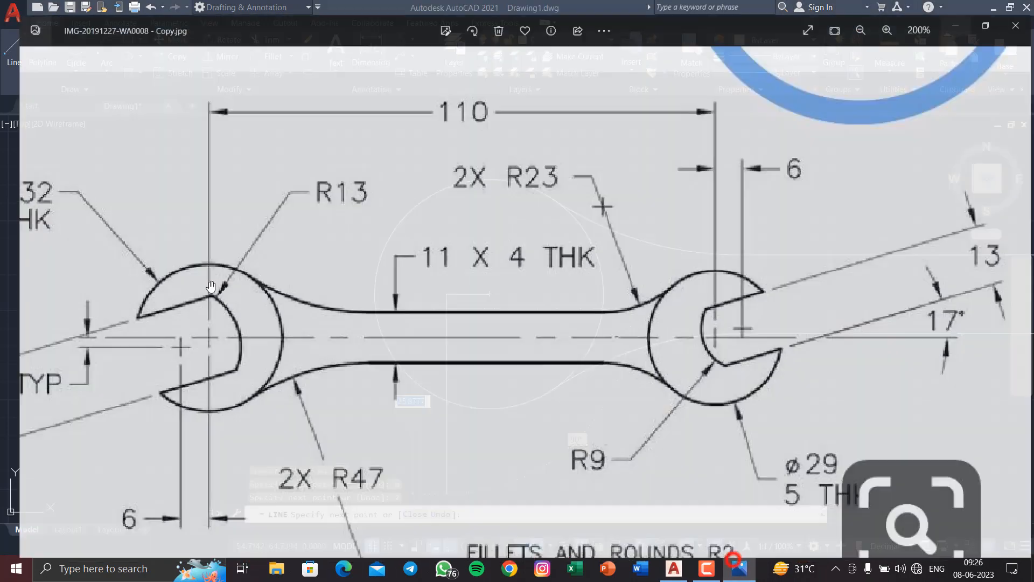
{"action": "mouse_move", "coordinate": [201, 381]}
{"action": "left_mouse_down"}
{"action": "mouse_move", "coordinate": [329, 372]}
{"action": "mouse_move", "coordinate": [234, 381]}
{"action": "left_mouse_up"}
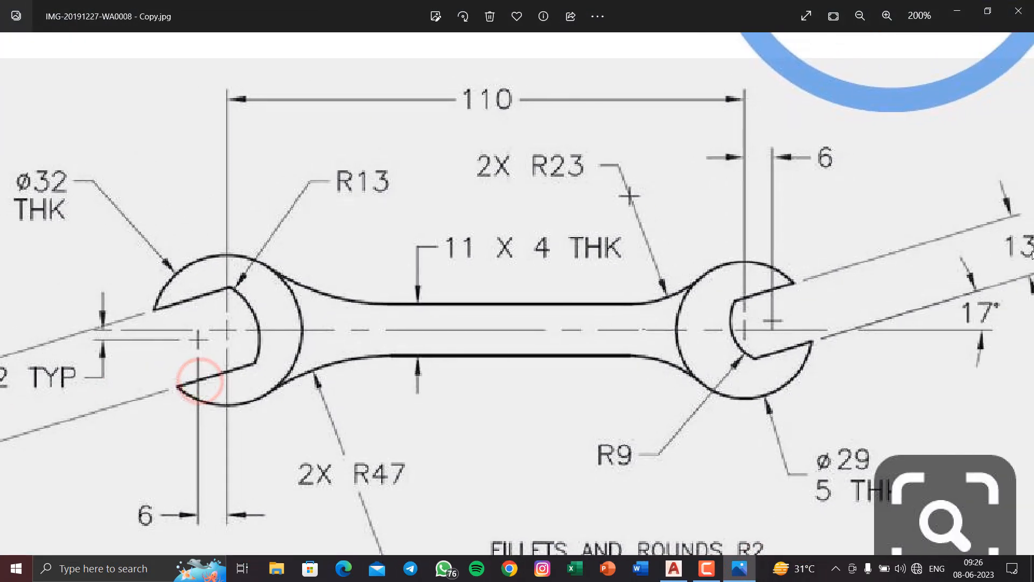
{"action": "left_click_drag", "start_coordinate": [687, 324], "coordinate": [781, 264]}
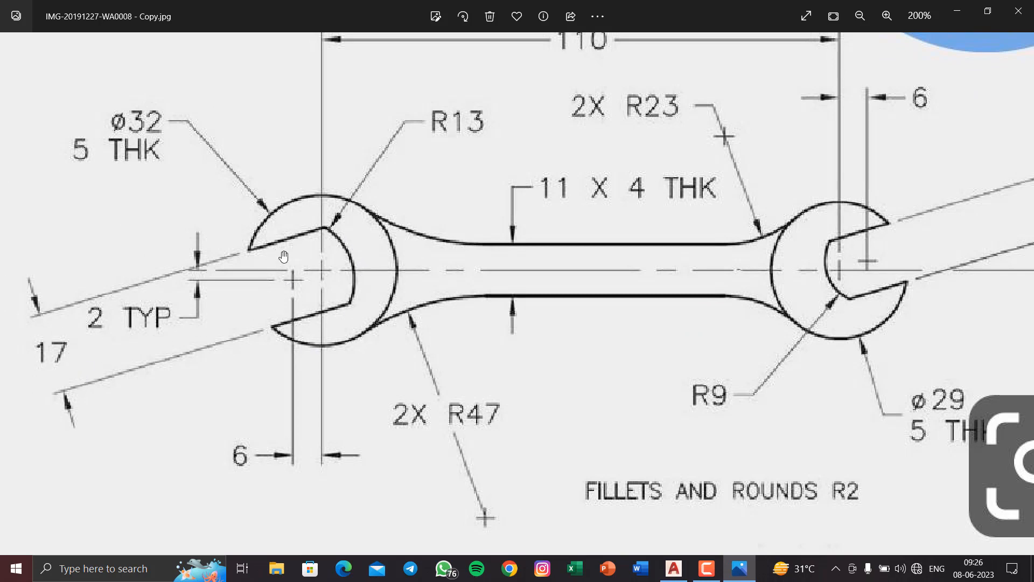
{"action": "left_click", "coordinate": [956, 11]}
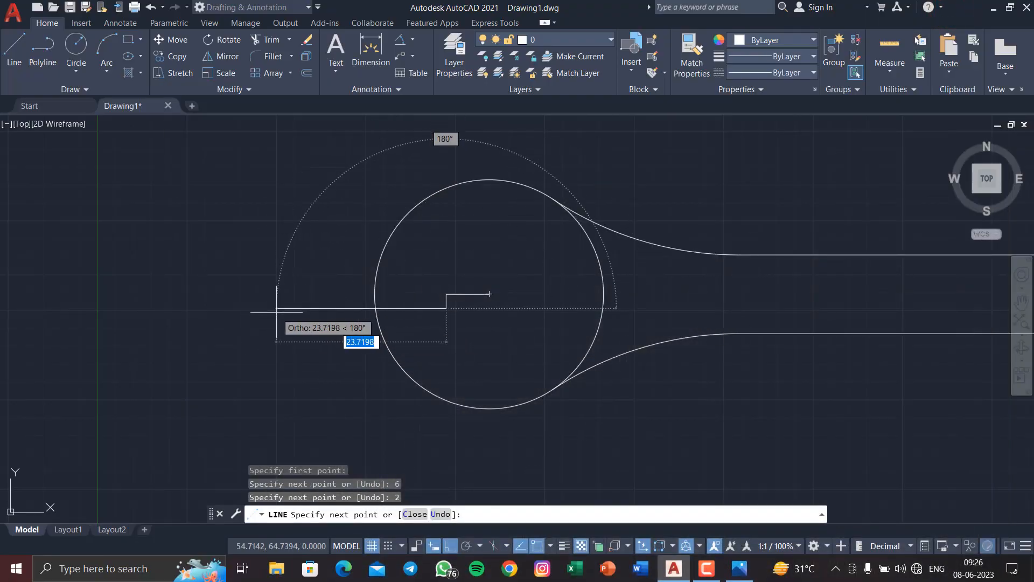
{"action": "left_click", "coordinate": [276, 312]}
{"action": "key", "text": "Escape"}
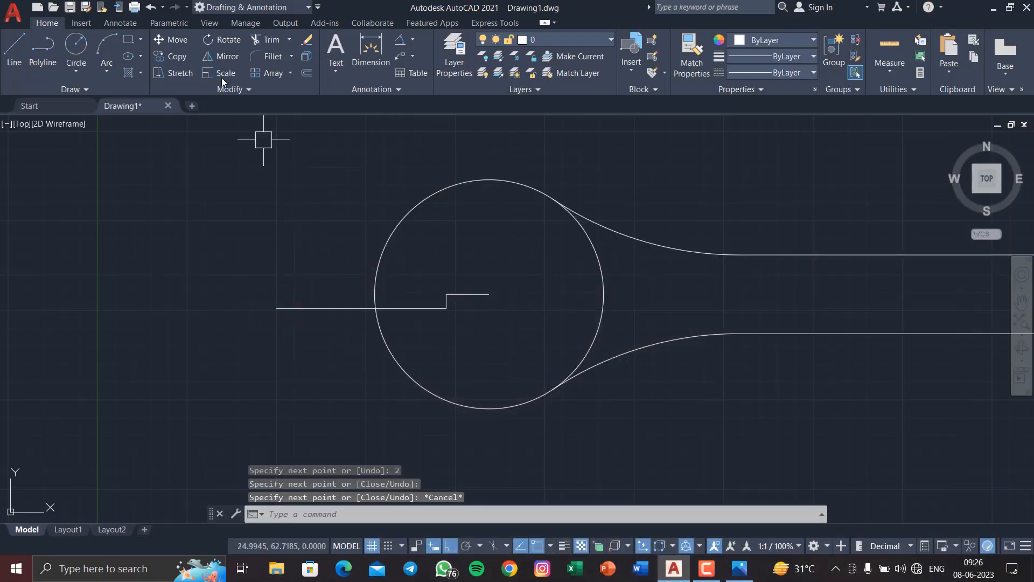
Draw reference lines from the offset point in the left head, about 16 long to the right and about 7.4 long downward.
{"action": "left_click", "coordinate": [15, 51]}
{"action": "left_click", "coordinate": [446, 309]}
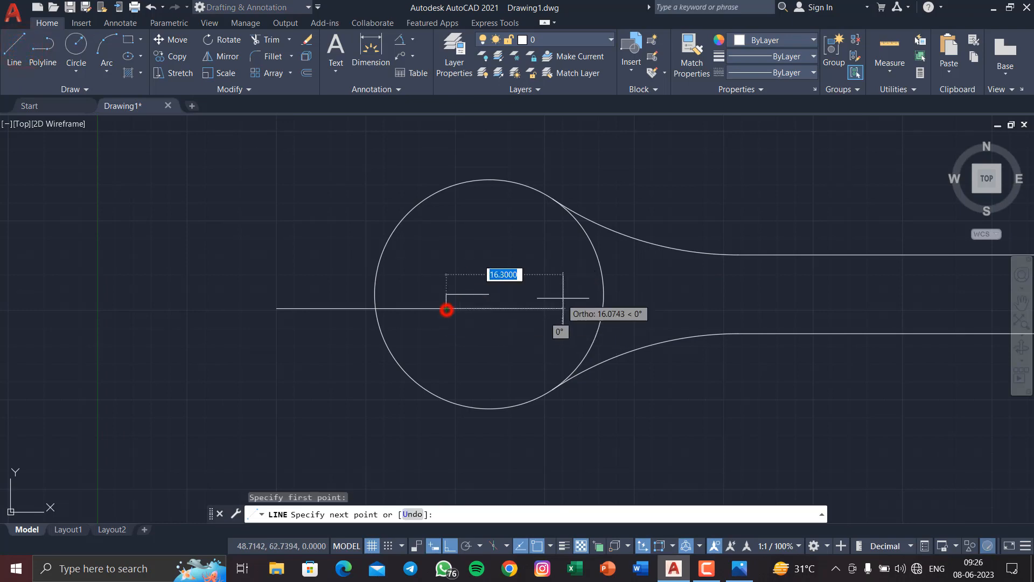
{"action": "left_click", "coordinate": [560, 299]}
{"action": "key", "text": "Return"}
{"action": "key", "text": "Return"}
{"action": "left_click", "coordinate": [446, 309]}
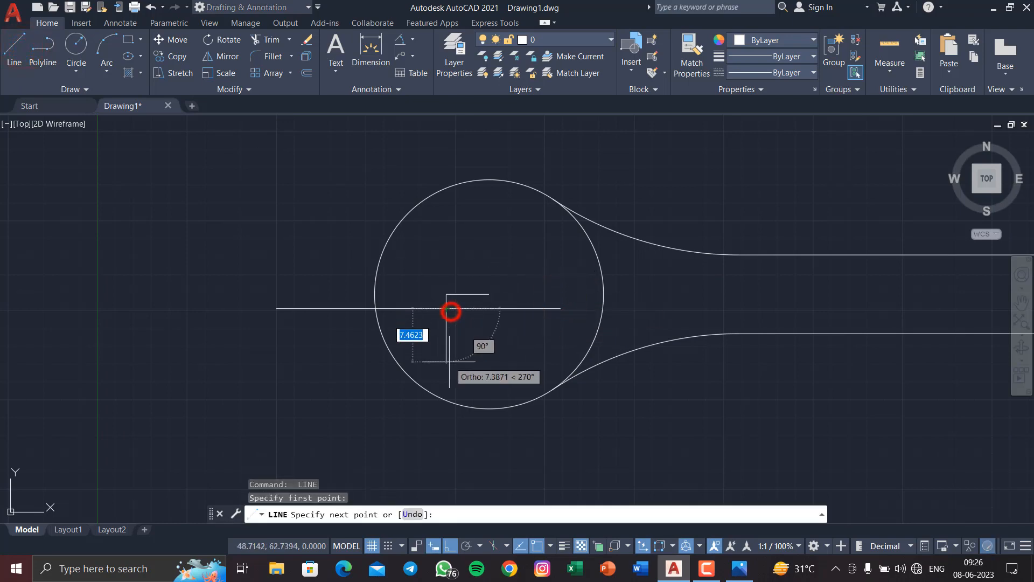
{"action": "left_click", "coordinate": [448, 361]}
{"action": "key", "text": "Return"}
{"action": "scroll", "coordinate": [461, 309], "scroll_direction": "up", "scroll_amount": 5}
{"action": "scroll", "coordinate": [484, 270], "scroll_direction": "down", "scroll_amount": 4}
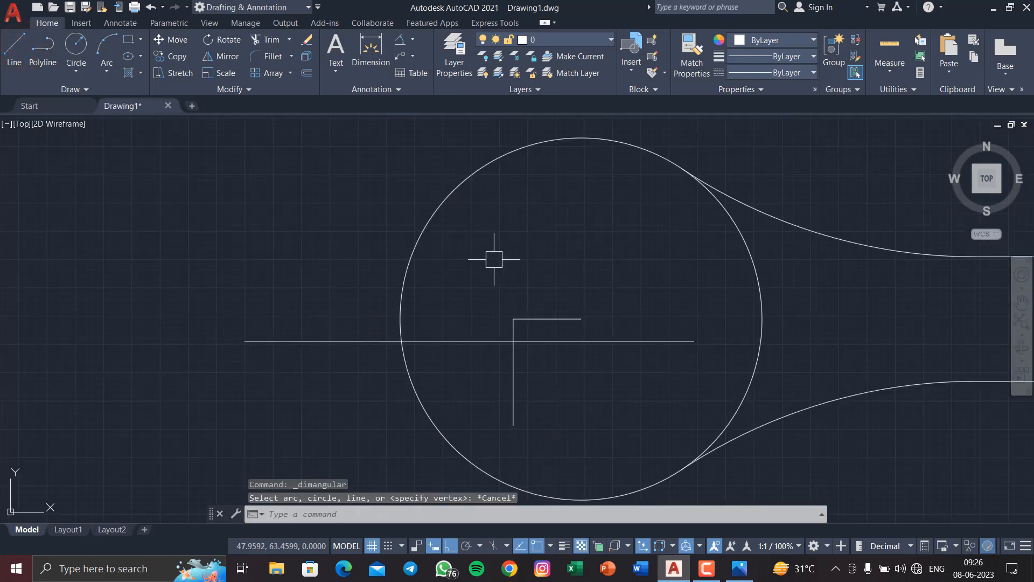
{"action": "scroll", "coordinate": [512, 301], "scroll_direction": "up", "scroll_amount": 4}
{"action": "scroll", "coordinate": [467, 347], "scroll_direction": "down", "scroll_amount": 3}
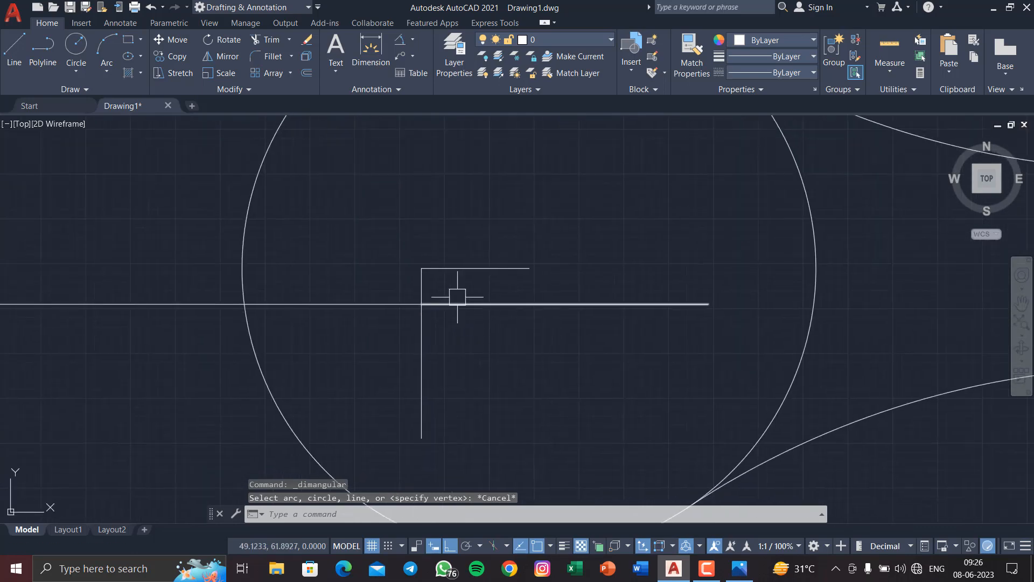
{"action": "left_click", "coordinate": [457, 296]}
{"action": "left_click", "coordinate": [389, 307]}
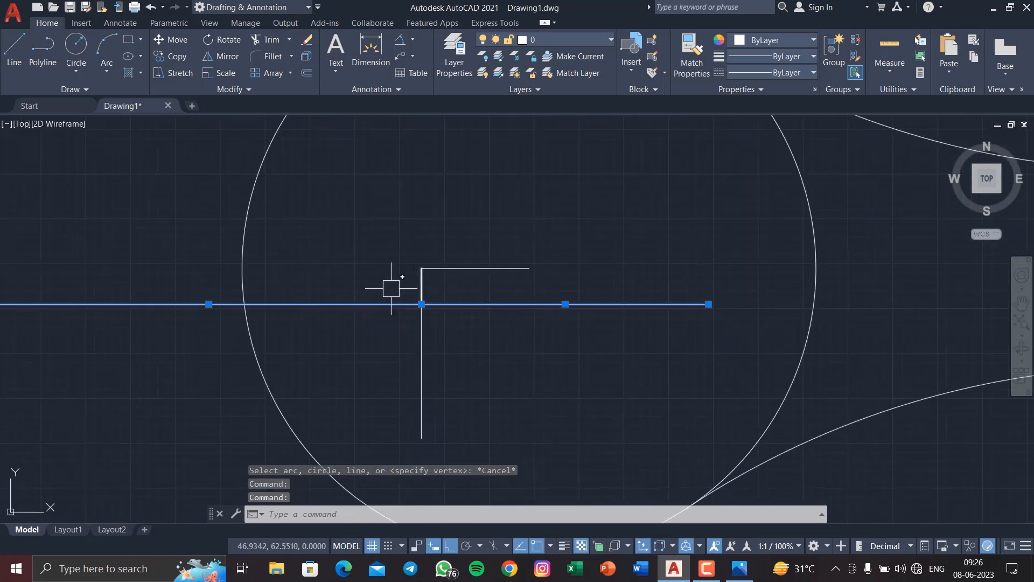
{"action": "key", "text": "Escape"}
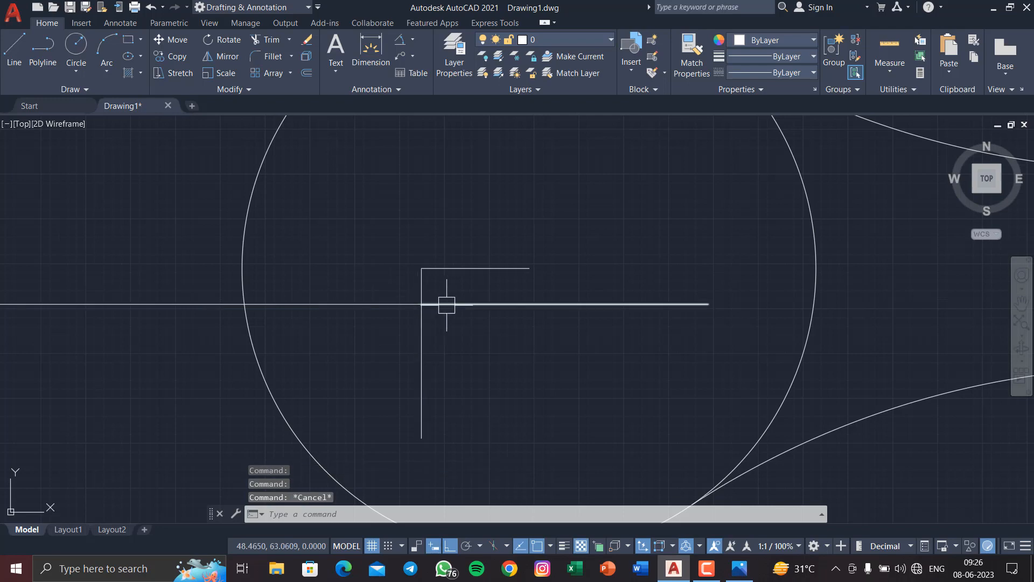
{"action": "left_click", "coordinate": [449, 304]}
{"action": "key", "text": "Escape"}
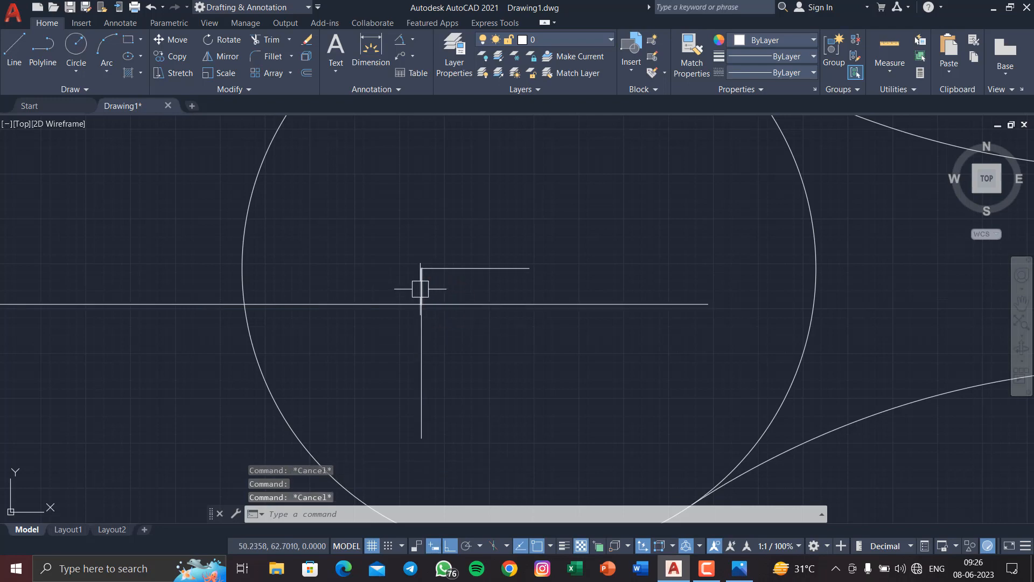
{"action": "left_click", "coordinate": [421, 289]}
{"action": "left_click", "coordinate": [399, 307]}
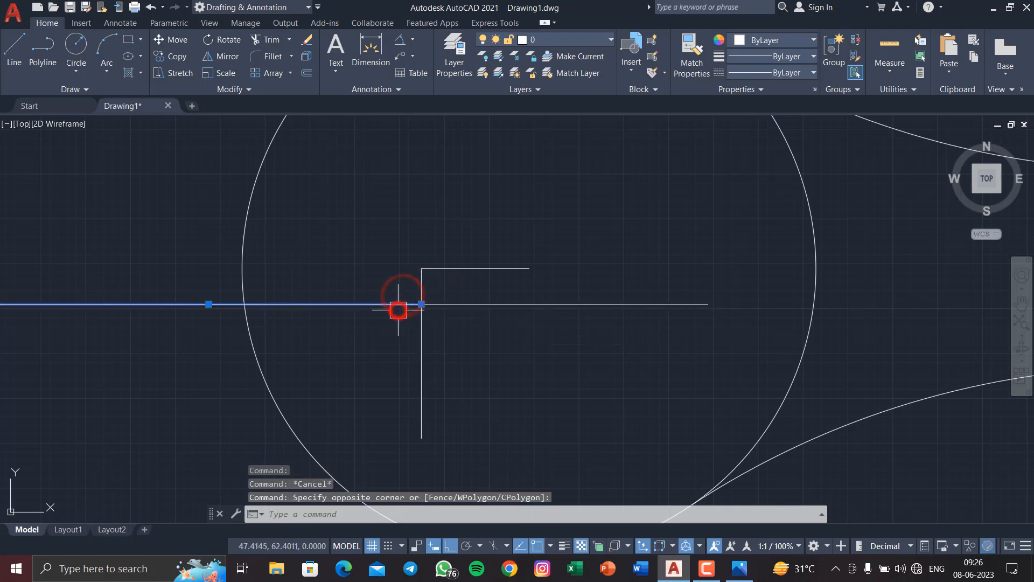
{"action": "key", "text": "Escape"}
{"action": "left_click", "coordinate": [416, 328]}
{"action": "key", "text": "Escape"}
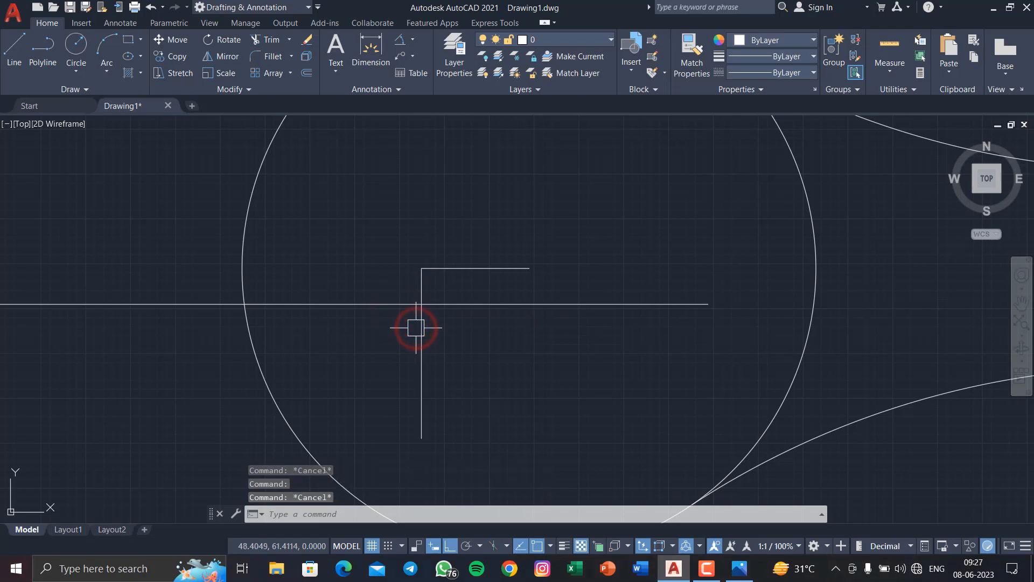
{"action": "middle_click_drag", "start_coordinate": [398, 336], "coordinate": [432, 344]}
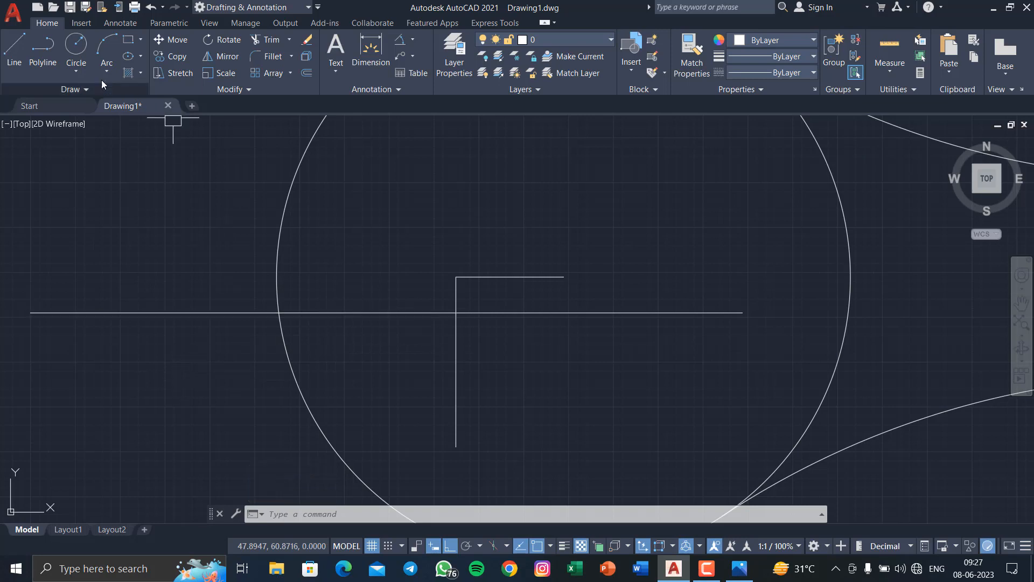
Draw a line about 18 long at 197° from the offset point, reaching out past the left head's circle.
{"action": "left_click", "coordinate": [19, 64]}
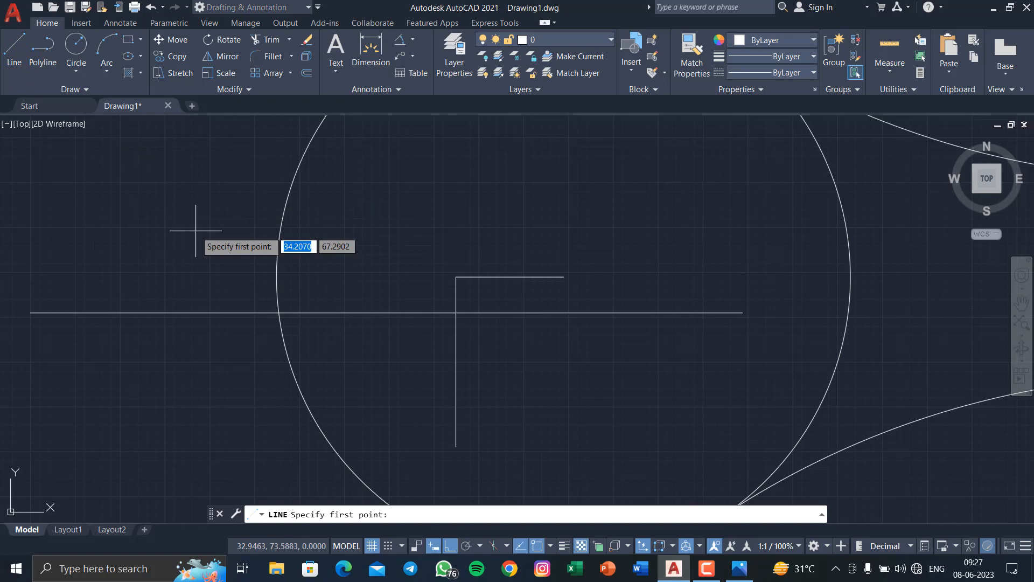
{"action": "left_click", "coordinate": [455, 313]}
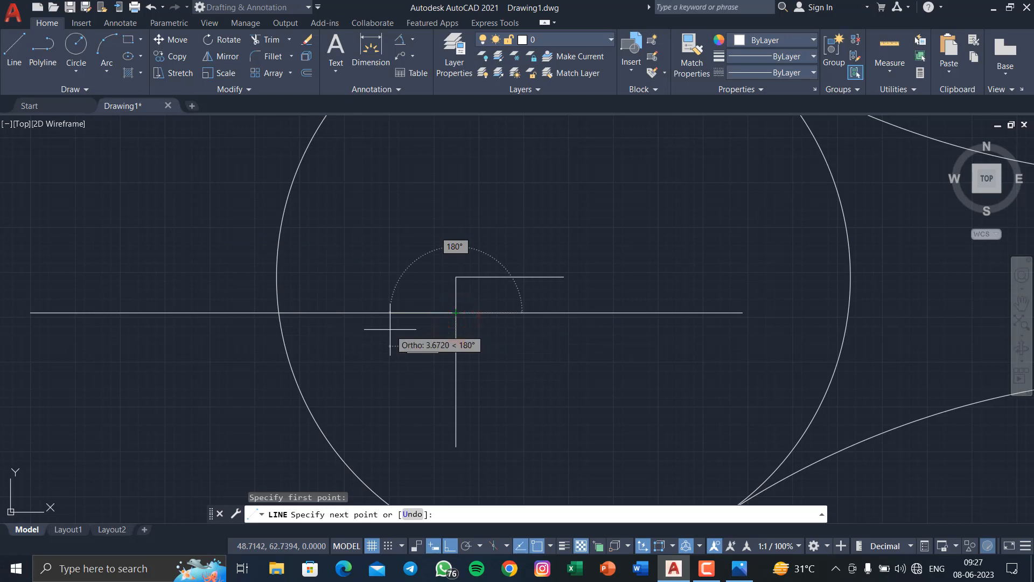
{"action": "type", "text": "1"}
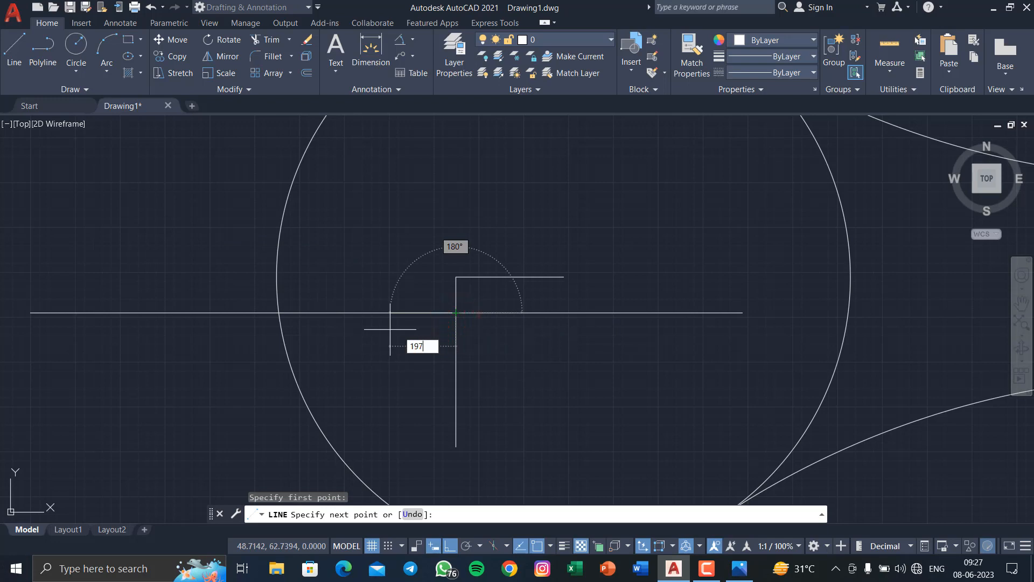
{"action": "type", "text": "97"}
{"action": "key", "text": "Return"}
{"action": "key", "text": "ctrl+z"}
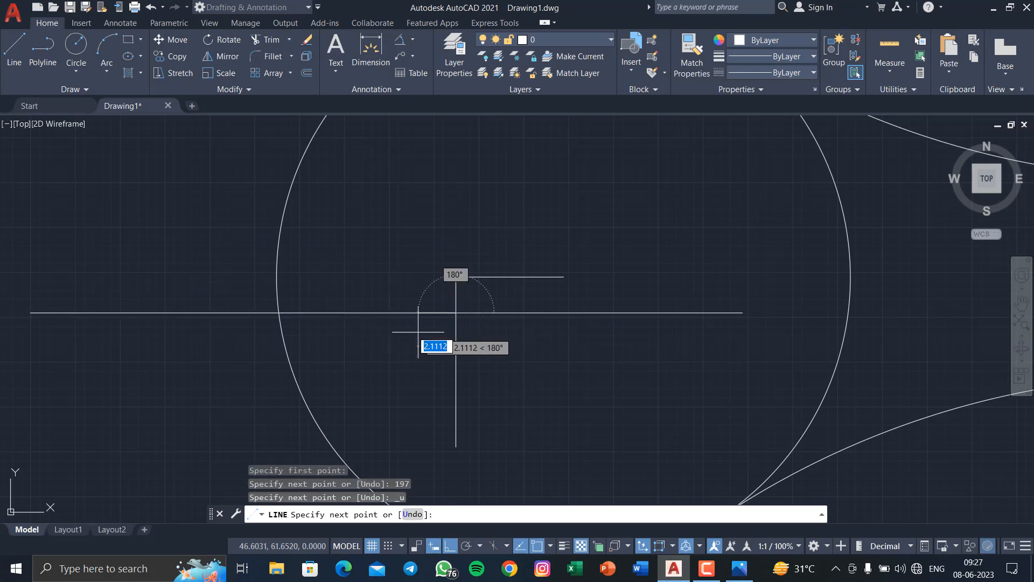
{"action": "type", "text": "<19"}
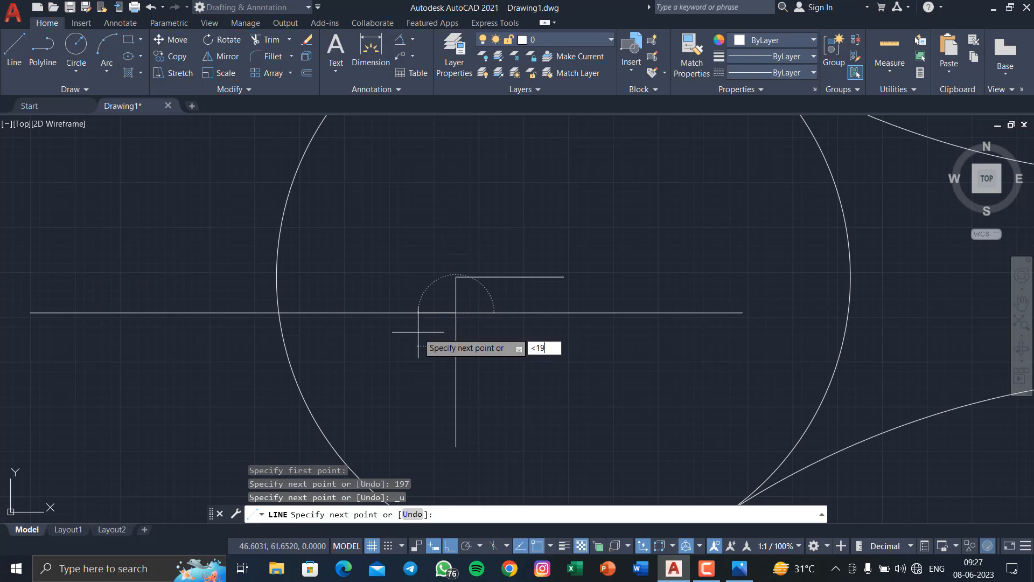
{"action": "type", "text": "7"}
{"action": "key", "text": "Return"}
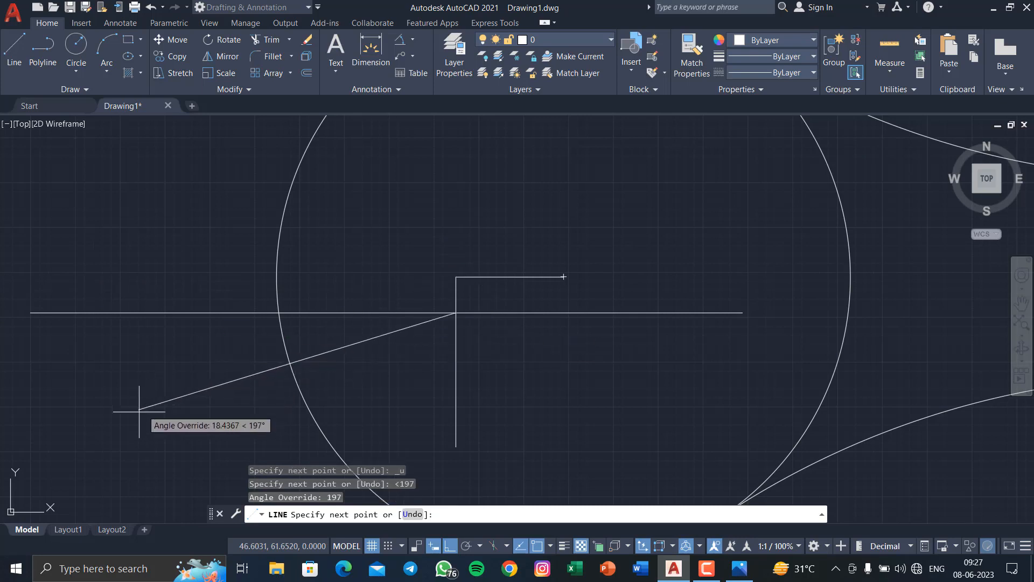
{"action": "left_click", "coordinate": [139, 412]}
{"action": "right_click", "coordinate": [138, 410]}
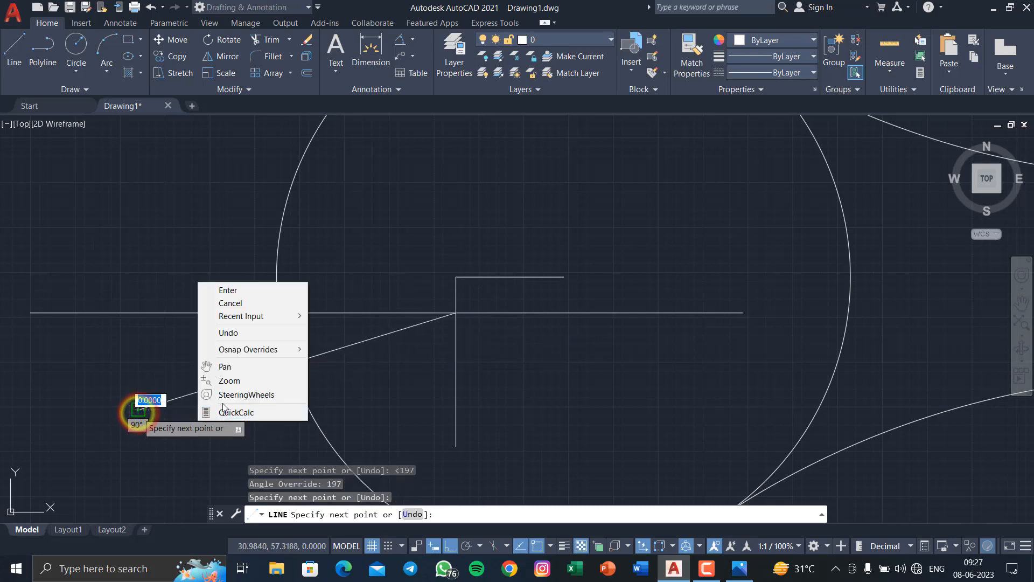
{"action": "left_click", "coordinate": [230, 301]}
Try erasing all horizontal and vertical construction lines in the left head, leaving only the angled line.
{"action": "left_click", "coordinate": [360, 312]}
{"action": "left_click", "coordinate": [612, 310]}
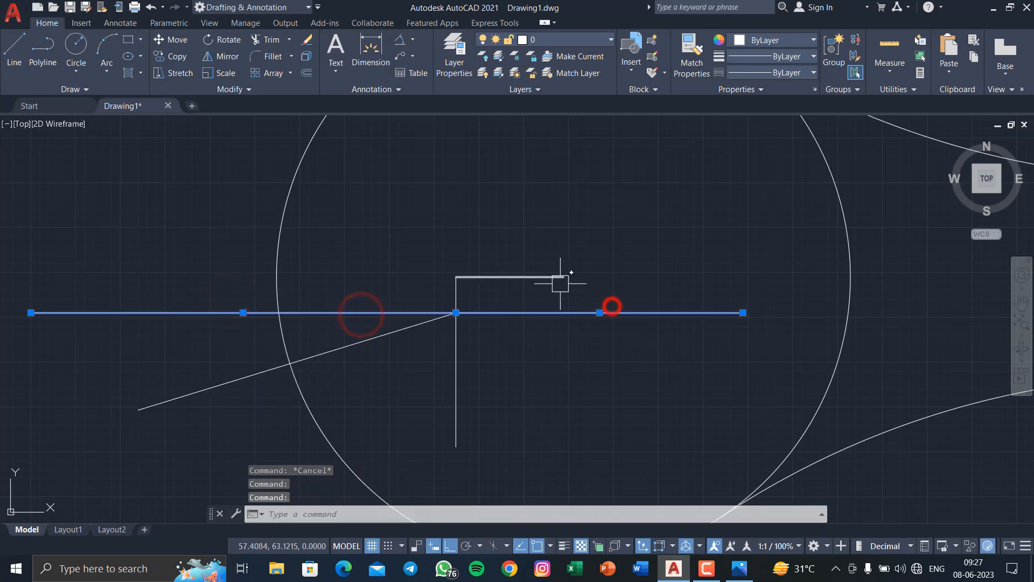
{"action": "key", "text": "Delete"}
{"action": "left_click", "coordinate": [521, 291]}
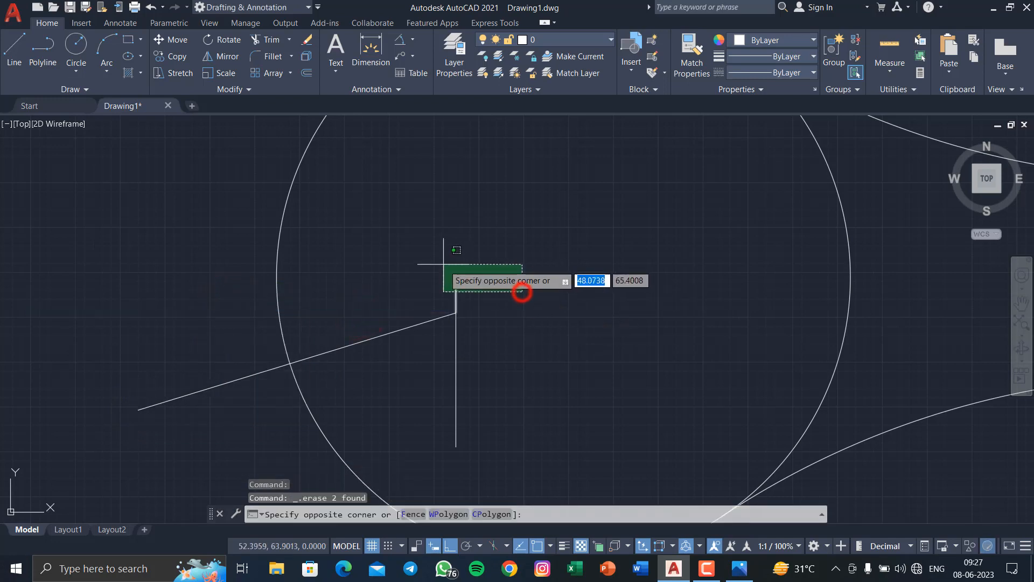
{"action": "left_click", "coordinate": [438, 261]}
{"action": "left_click", "coordinate": [456, 376]}
{"action": "key", "text": "Delete"}
{"action": "scroll", "coordinate": [517, 346], "scroll_direction": "down", "scroll_amount": 4}
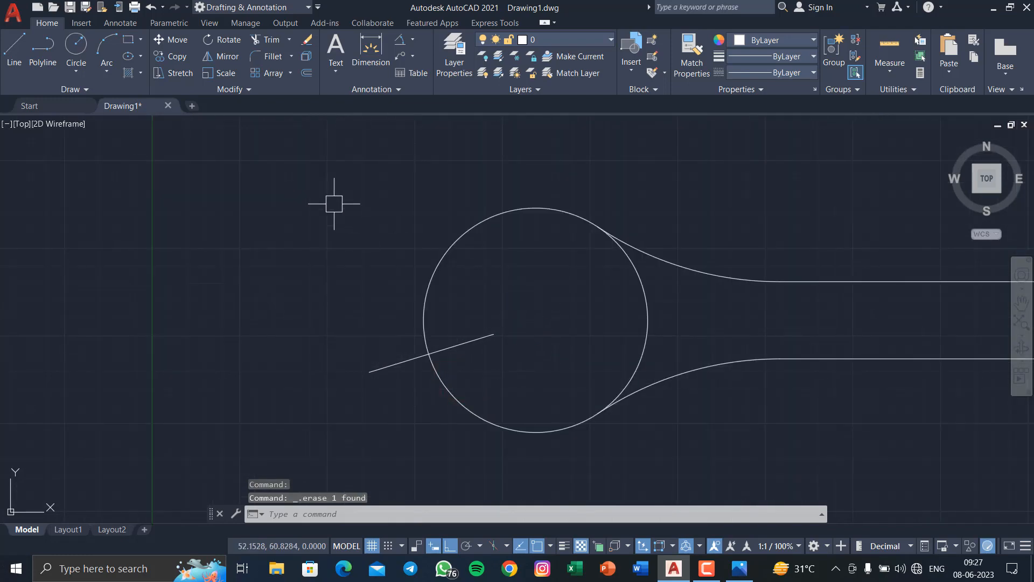
Undo the last erasures of the construction lines in the left head.
{"action": "key", "text": "ctrl+z"}
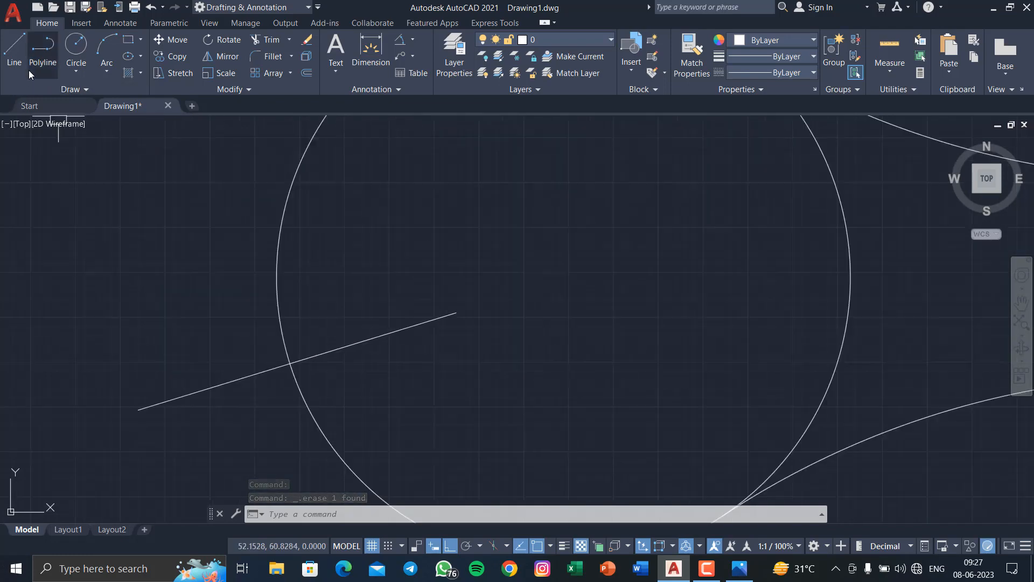
{"action": "key", "text": "ctrl+z"}
{"action": "key", "text": "ctrl+z"}
Delete the two long horizontal reference lines and the lower vertical line meeting at the angled line's inner end.
{"action": "left_click", "coordinate": [457, 361]}
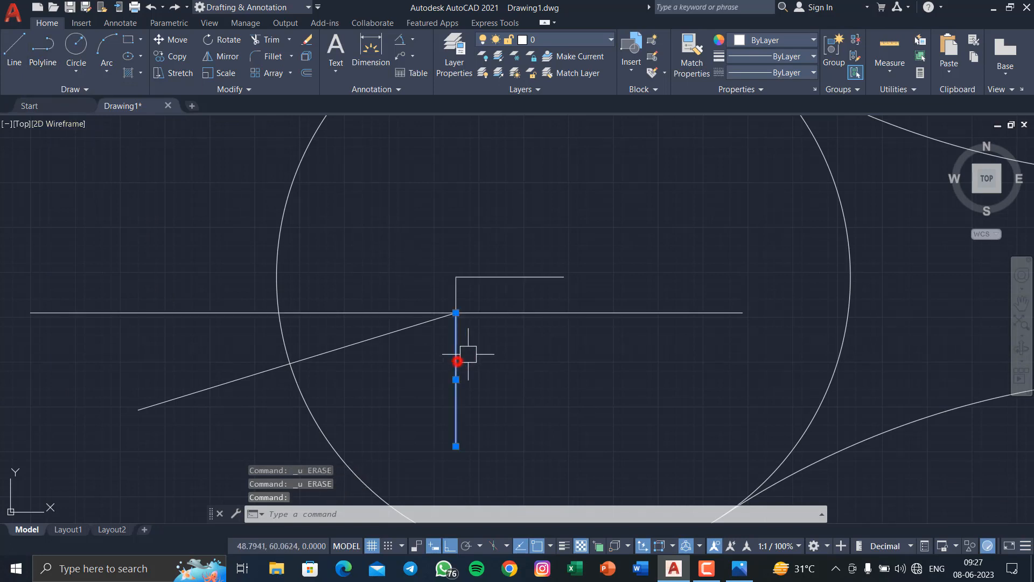
{"action": "left_click", "coordinate": [497, 315]}
{"action": "left_click", "coordinate": [389, 305]}
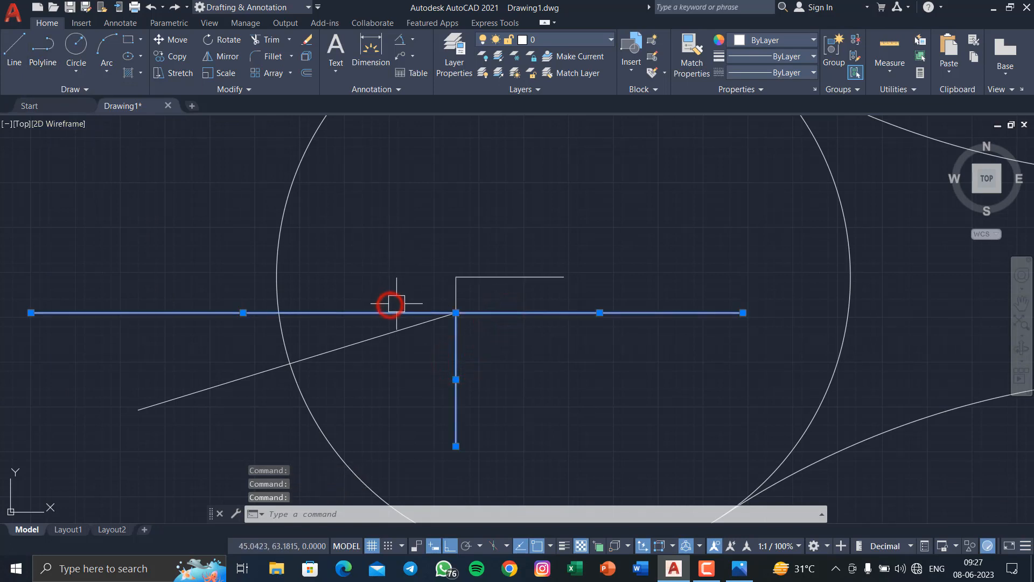
{"action": "key", "text": "Delete"}
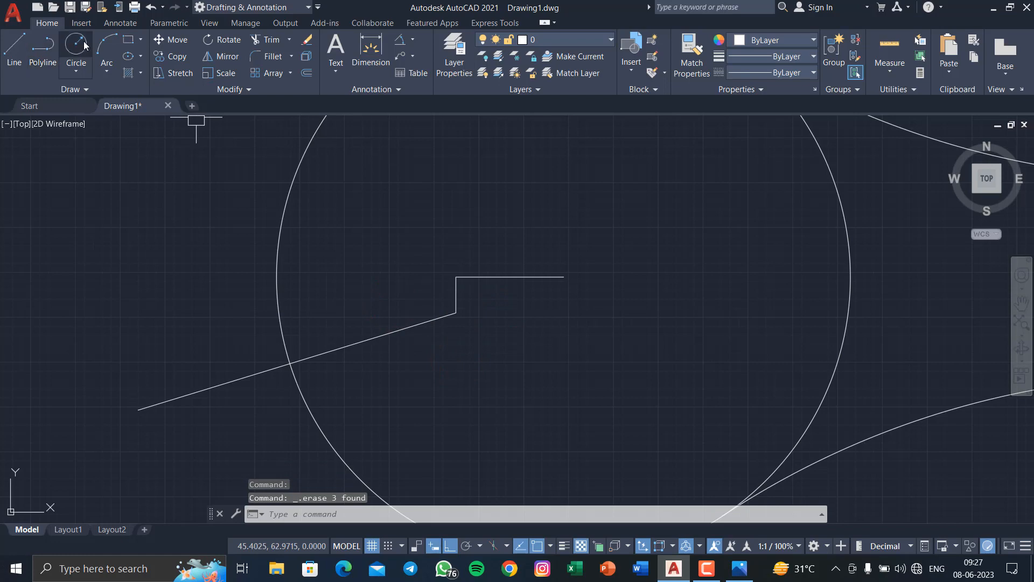
Draw a circle of radius 13 centred on the angled line's inner end in the left head.
{"action": "left_click", "coordinate": [84, 43]}
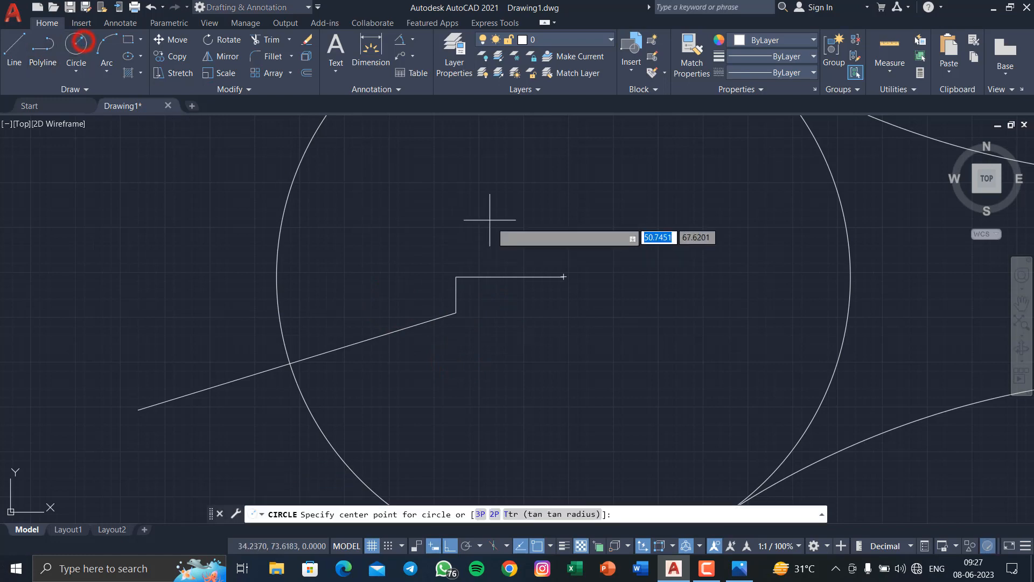
{"action": "left_click", "coordinate": [462, 312]}
{"action": "type", "text": "13"}
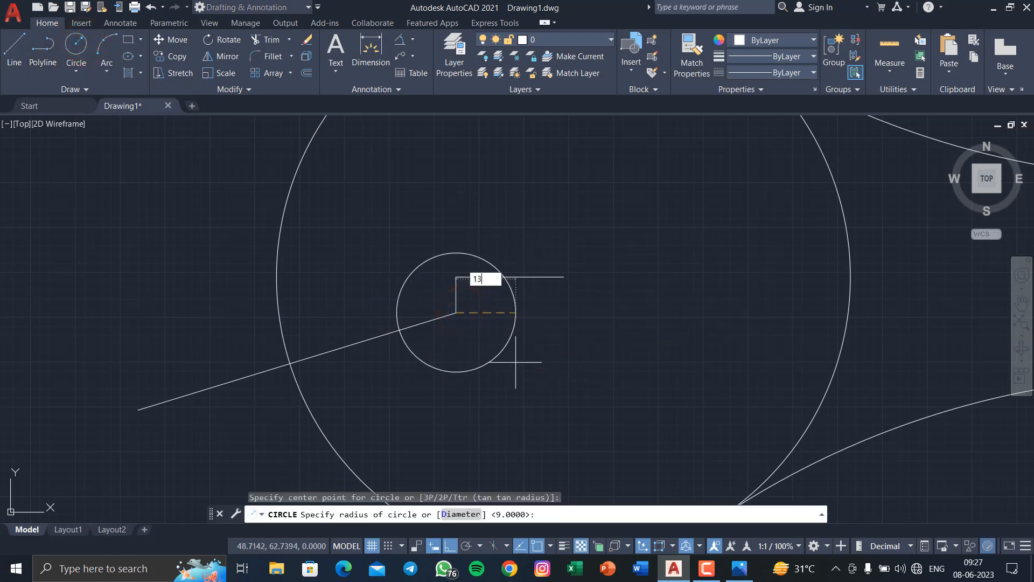
{"action": "key", "text": "Return"}
{"action": "scroll", "coordinate": [516, 362], "scroll_direction": "down", "scroll_amount": 4}
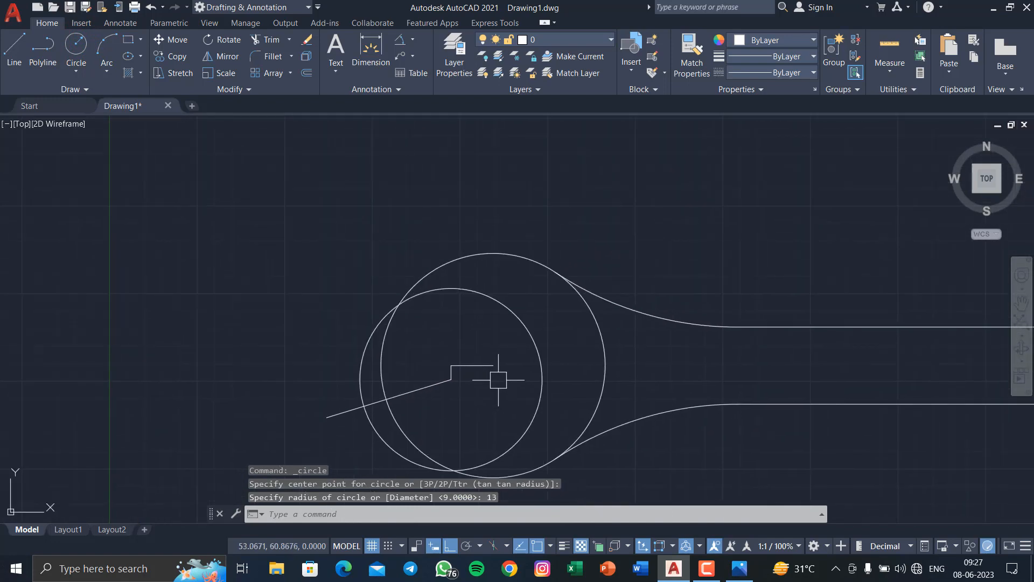
Delete the short horizontal and vertical construction lines joining the left head's centre to the angled line's inner end.
{"action": "left_click", "coordinate": [498, 380]}
{"action": "left_click", "coordinate": [469, 350]}
{"action": "scroll", "coordinate": [464, 352], "scroll_direction": "up", "scroll_amount": 5}
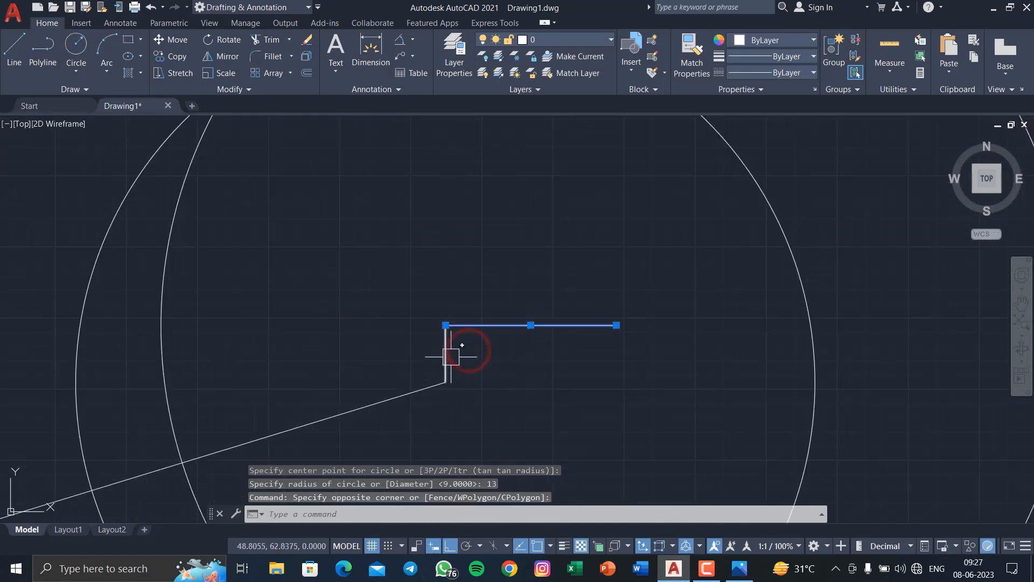
{"action": "left_click", "coordinate": [450, 355]}
{"action": "key", "text": "Delete"}
{"action": "scroll", "coordinate": [501, 374], "scroll_direction": "down", "scroll_amount": 5}
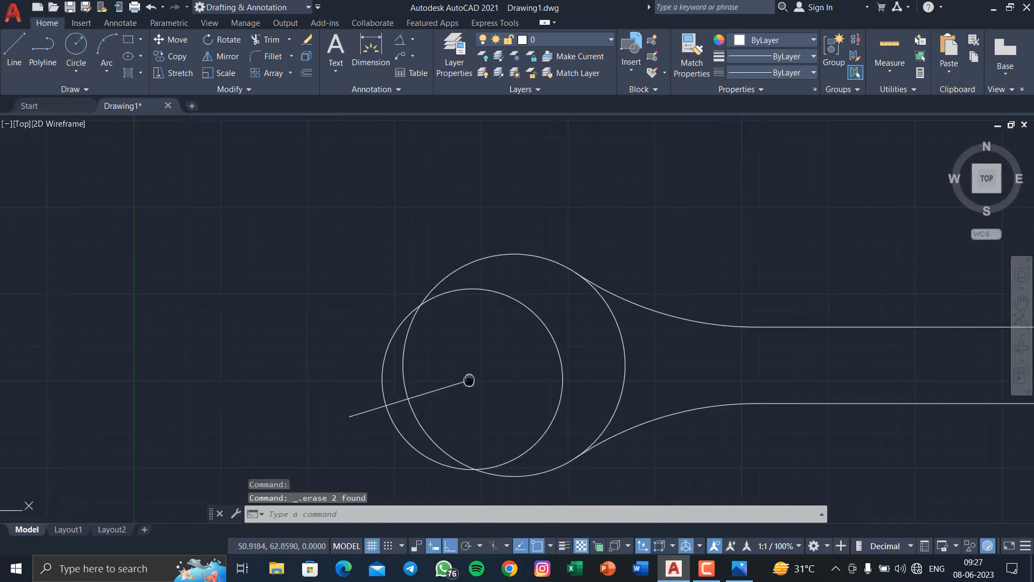
Extend the angled line in the left head through its inner end to the far side of the radius 13 circle.
{"action": "type", "text": "ex"}
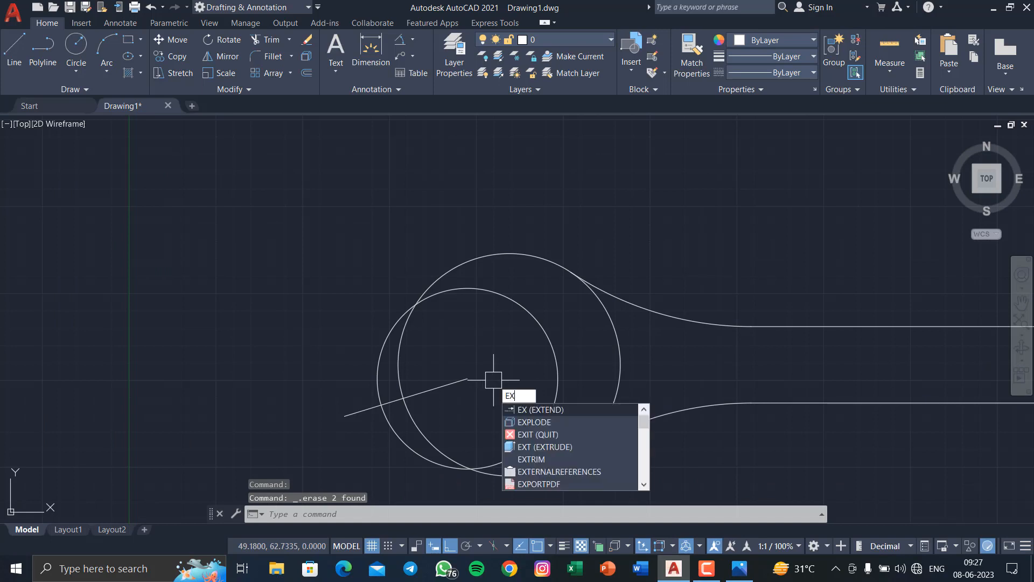
{"action": "key", "text": "Return"}
{"action": "left_click", "coordinate": [459, 389]}
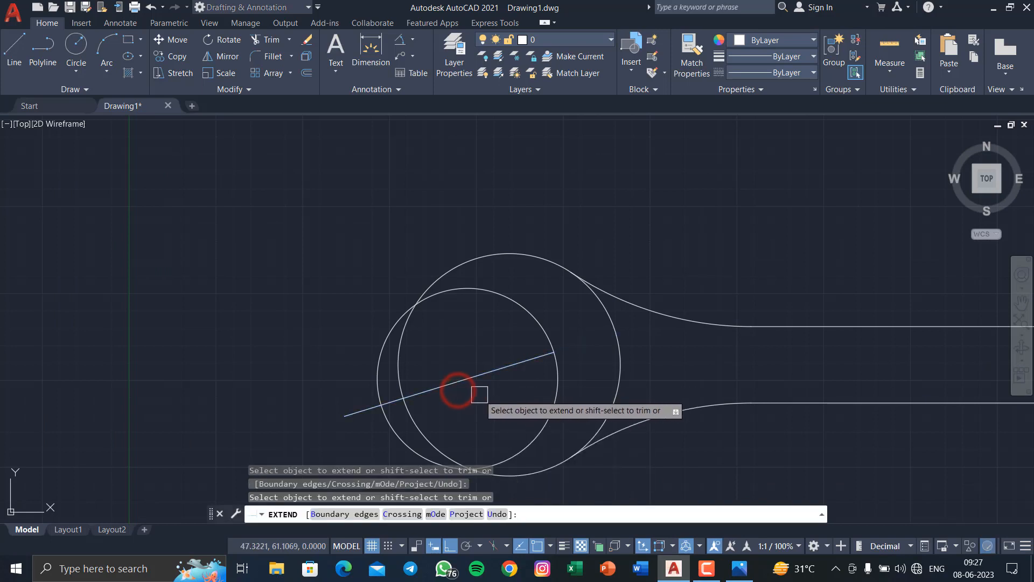
{"action": "key", "text": "Escape"}
{"action": "key", "text": "Escape"}
{"action": "key", "text": "Escape"}
Offset the angled line by 8.5 to both sides to form the left jaw's edges.
{"action": "type", "text": "o"}
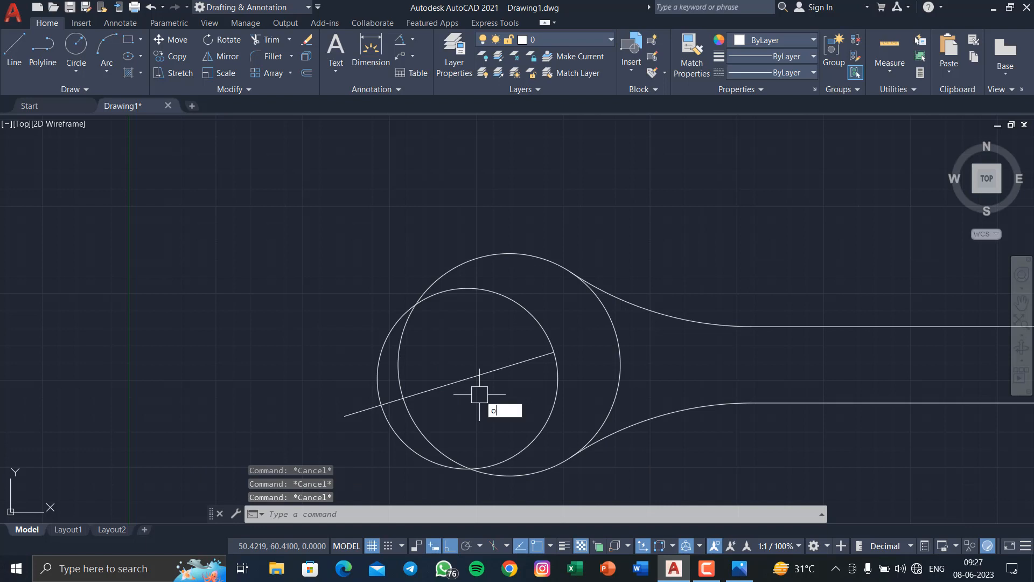
{"action": "key", "text": "Return"}
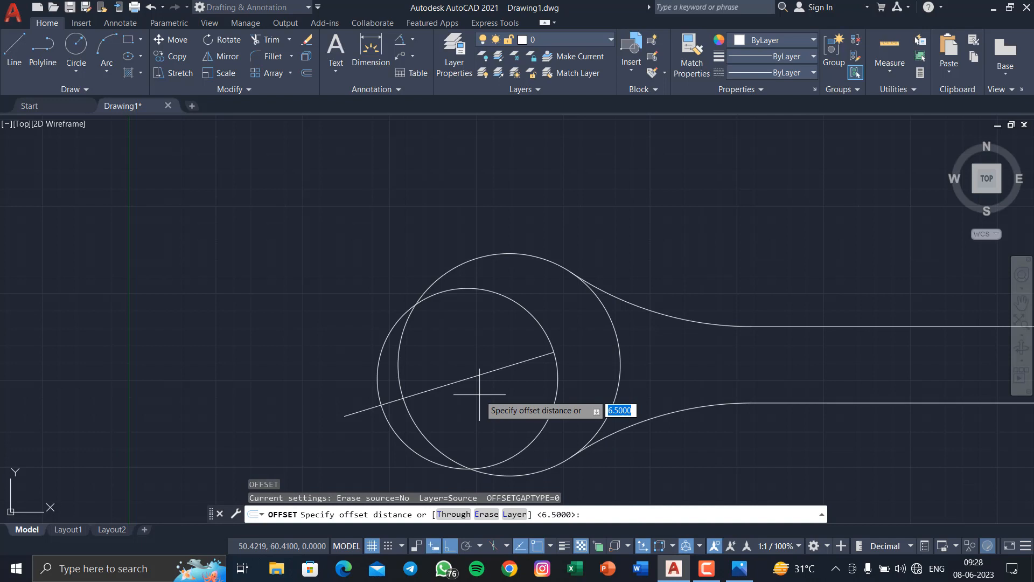
{"action": "type", "text": "8.5"}
{"action": "key", "text": "Return"}
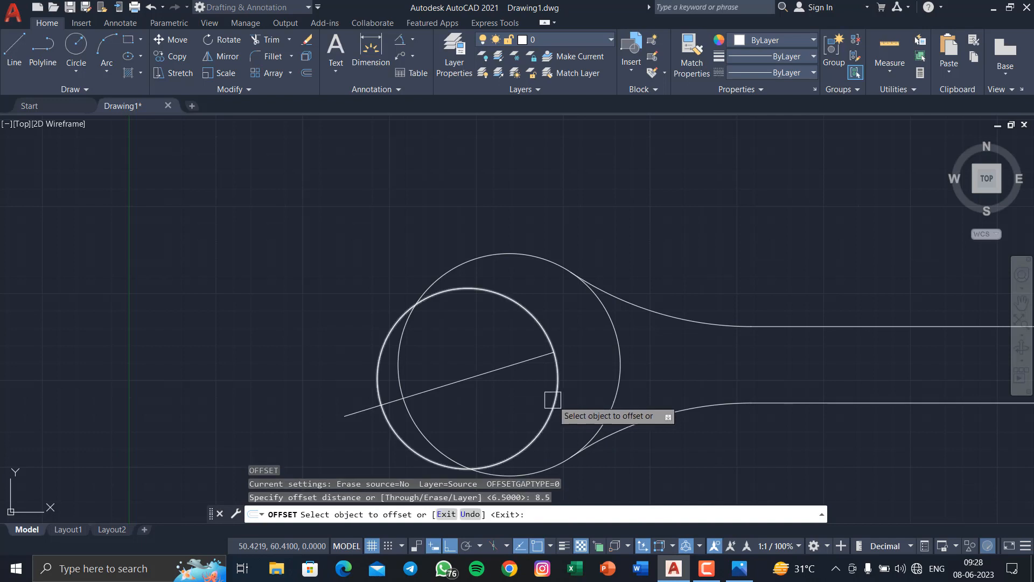
{"action": "left_click", "coordinate": [489, 373]}
{"action": "left_click", "coordinate": [492, 335]}
{"action": "left_click", "coordinate": [487, 378]}
{"action": "left_click", "coordinate": [503, 418]}
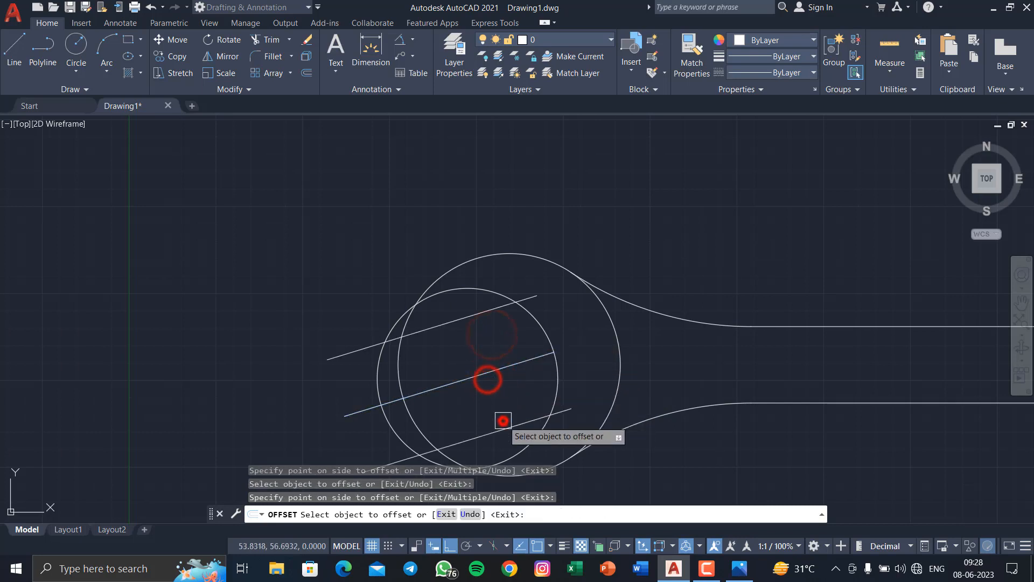
{"action": "key", "text": "Escape"}
{"action": "key", "text": "Escape"}
Trim the jaw edges' ends beyond the radius 13 circle, along with that circle's arcs outside the two edges.
{"action": "type", "text": "t"}
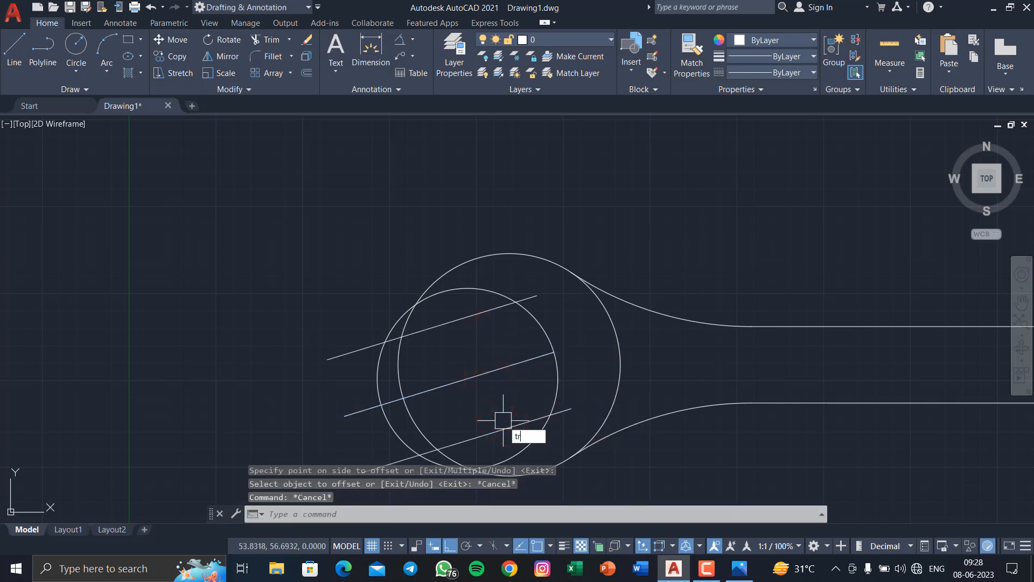
{"action": "type", "text": "r"}
{"action": "key", "text": "Return"}
{"action": "left_click", "coordinate": [538, 294]}
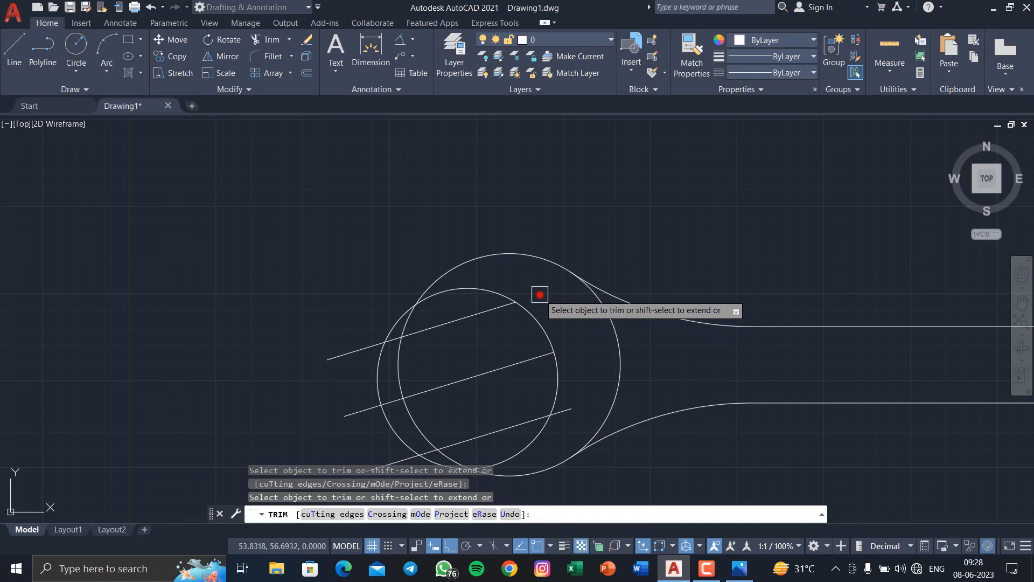
{"action": "left_click", "coordinate": [569, 401]}
{"action": "left_click", "coordinate": [538, 442]}
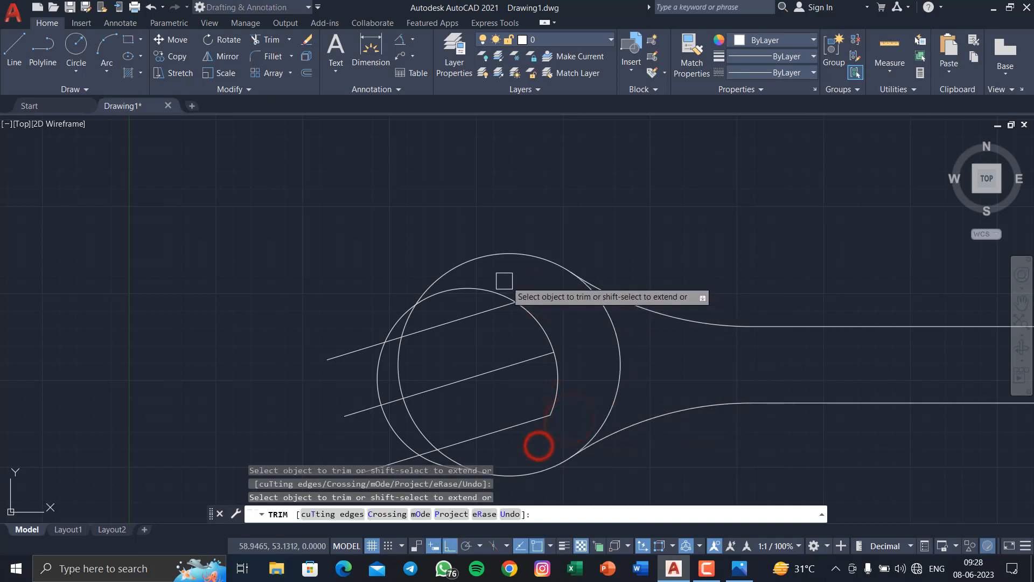
{"action": "left_click", "coordinate": [475, 288]}
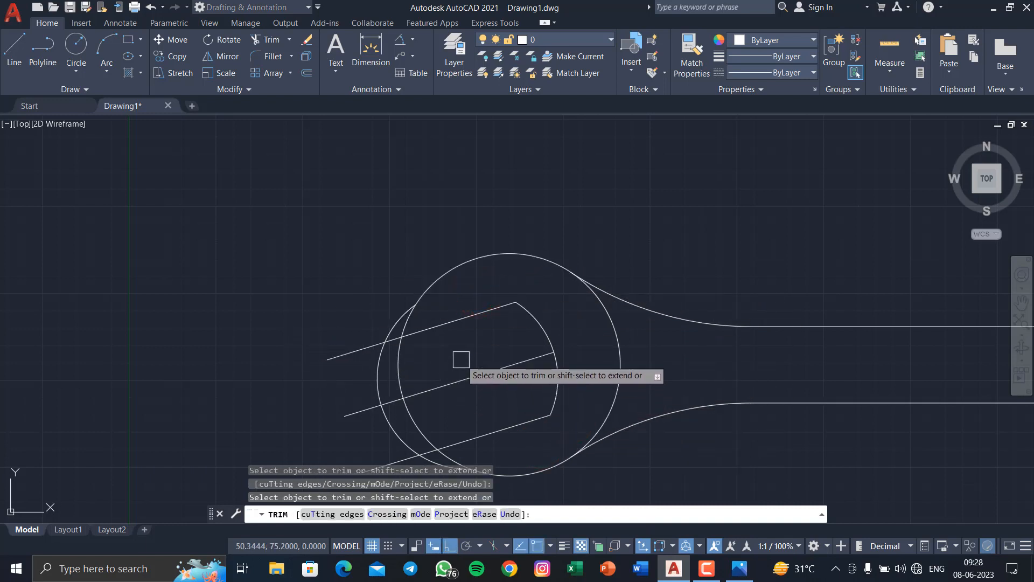
Trim away the middle angled line, the arcs crossing the jaw opening, and the leftovers outside the left head's outline.
{"action": "left_click", "coordinate": [477, 372]}
{"action": "mouse_move", "coordinate": [449, 376]}
{"action": "left_mouse_down"}
{"action": "mouse_move", "coordinate": [411, 376]}
{"action": "mouse_move", "coordinate": [509, 403]}
{"action": "mouse_move", "coordinate": [371, 420]}
{"action": "mouse_move", "coordinate": [397, 425]}
{"action": "left_mouse_up"}
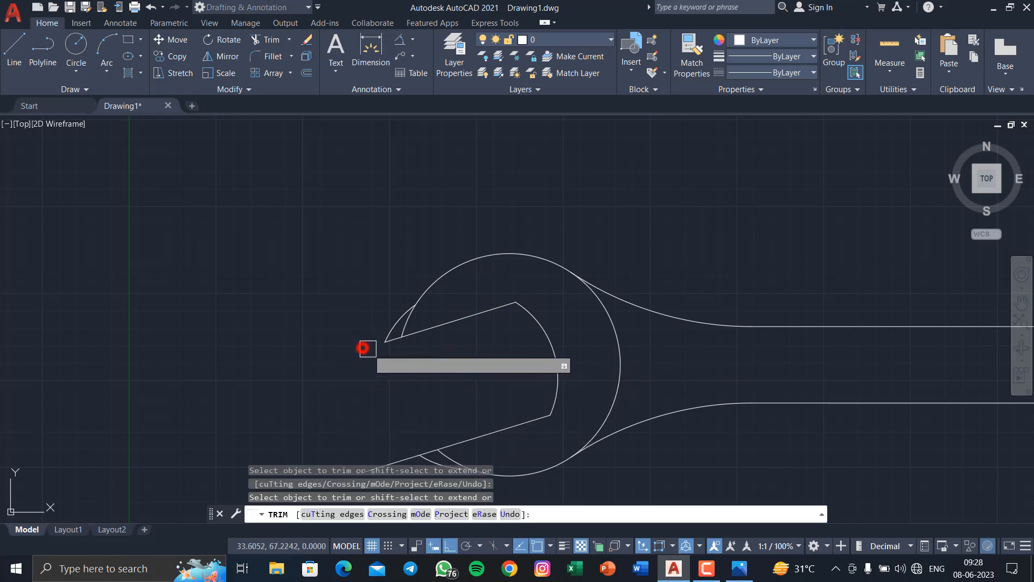
{"action": "middle_click_drag", "start_coordinate": [379, 345], "coordinate": [358, 246]}
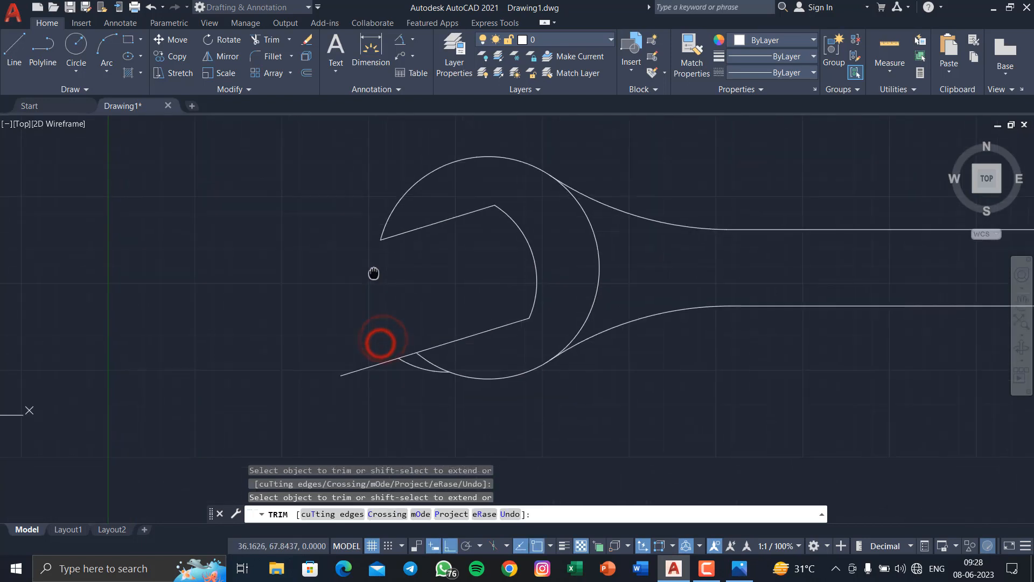
{"action": "left_click", "coordinate": [392, 358]}
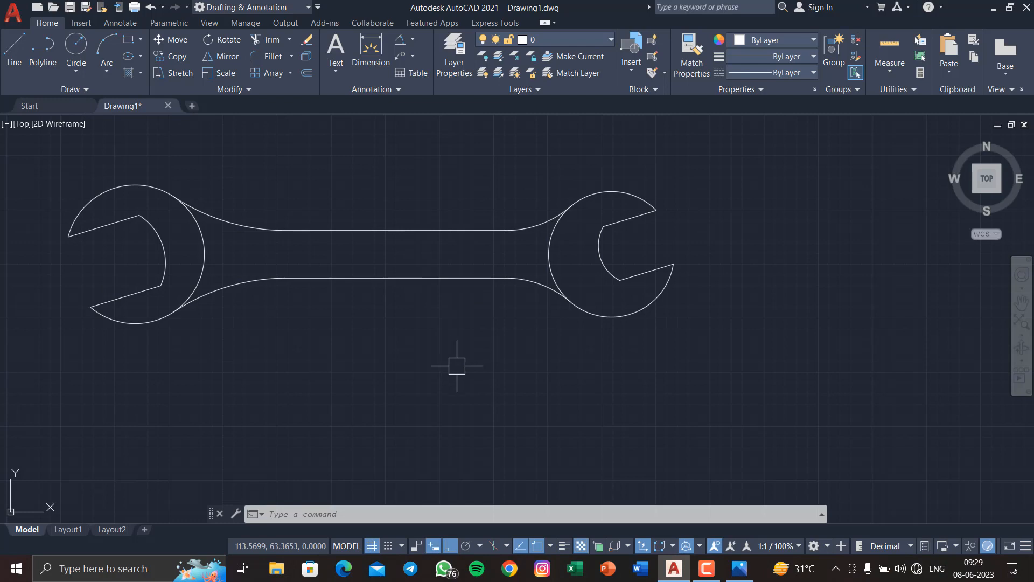
Switch to the image viewer, examine the next reference drawing IMG-20191227-WA0009.jpg, and return to AutoCAD.
{"action": "scroll", "coordinate": [735, 334], "scroll_direction": "down", "scroll_amount": 4}
{"action": "middle_click_drag", "start_coordinate": [735, 335], "coordinate": [589, 330]}
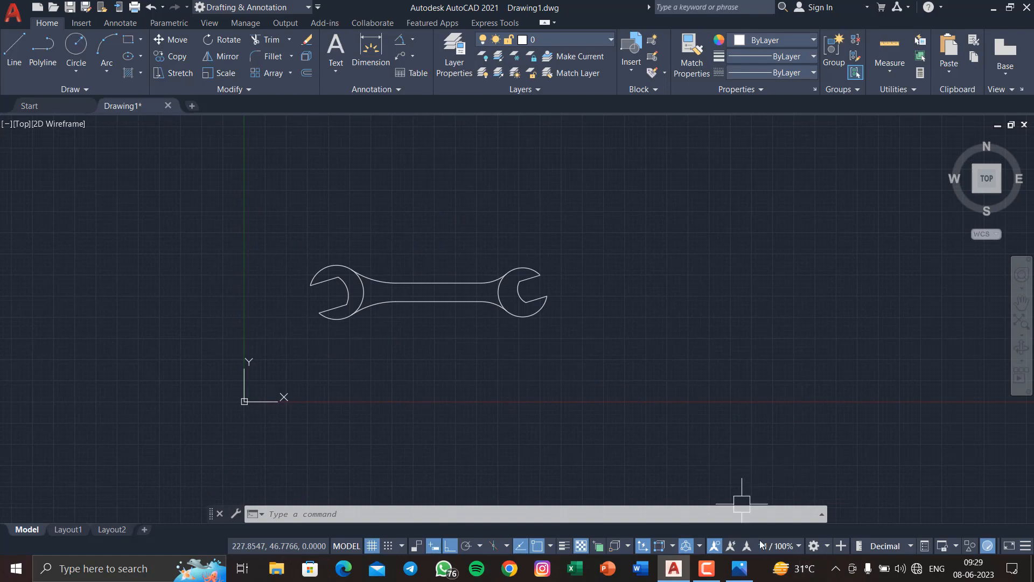
{"action": "left_click", "coordinate": [740, 568]}
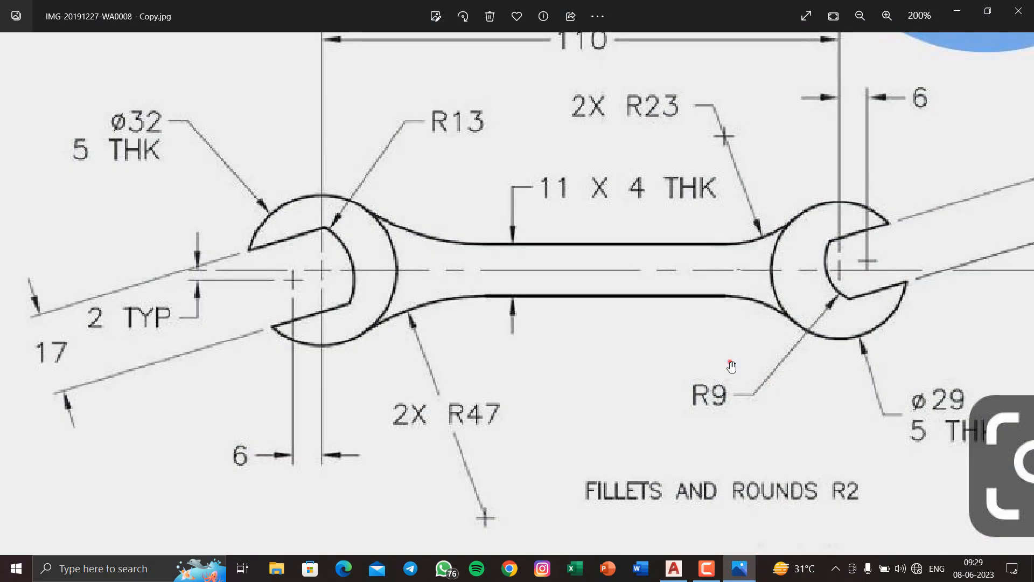
{"action": "double_click", "coordinate": [730, 362]}
{"action": "key", "text": "Right"}
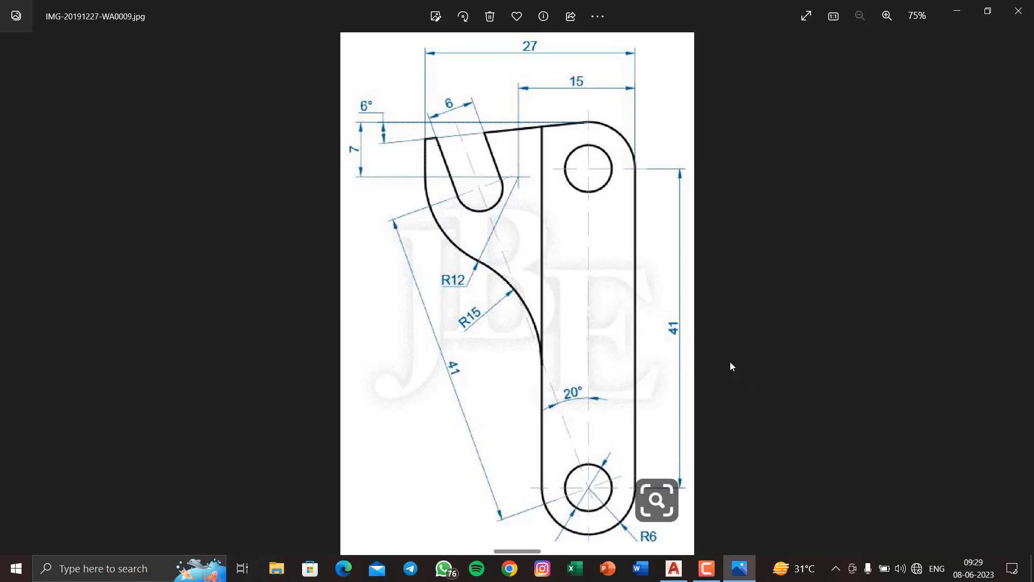
{"action": "double_click", "coordinate": [673, 328]}
{"action": "double_click", "coordinate": [663, 335]}
{"action": "left_click", "coordinate": [949, 7]}
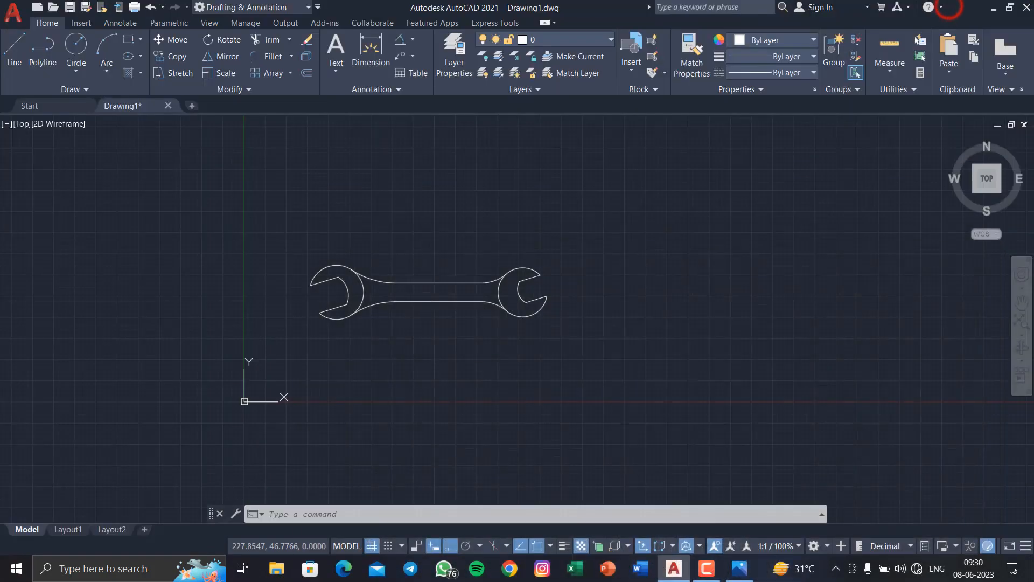
Draw a circle of radius 6 in the empty area to the right of the wrench.
{"action": "scroll", "coordinate": [607, 270], "scroll_direction": "down", "scroll_amount": 2}
{"action": "middle_click_drag", "start_coordinate": [607, 270], "coordinate": [519, 286]}
{"action": "left_click", "coordinate": [76, 46]}
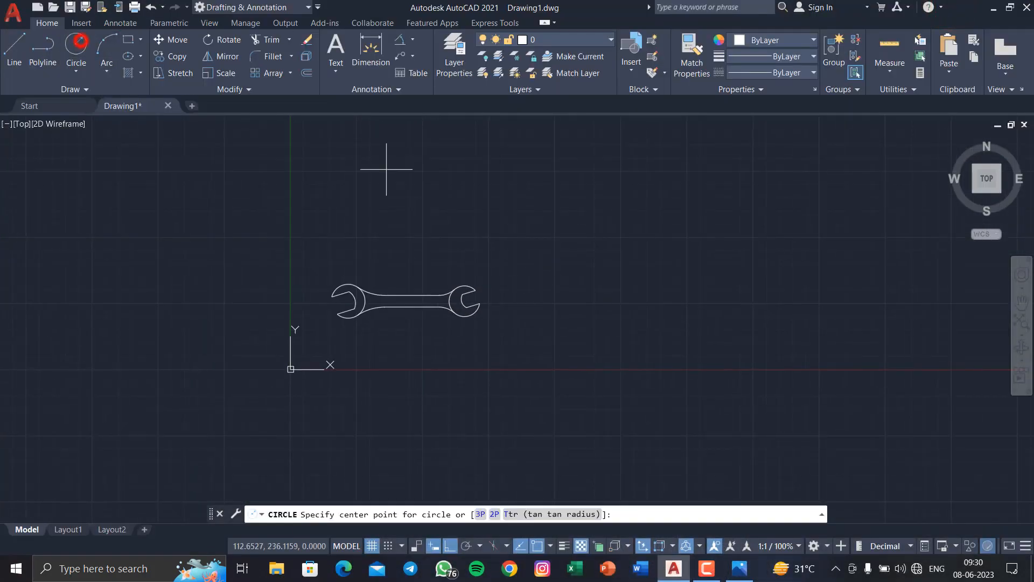
{"action": "scroll", "coordinate": [571, 328], "scroll_direction": "up", "scroll_amount": 4}
{"action": "left_click", "coordinate": [570, 313]}
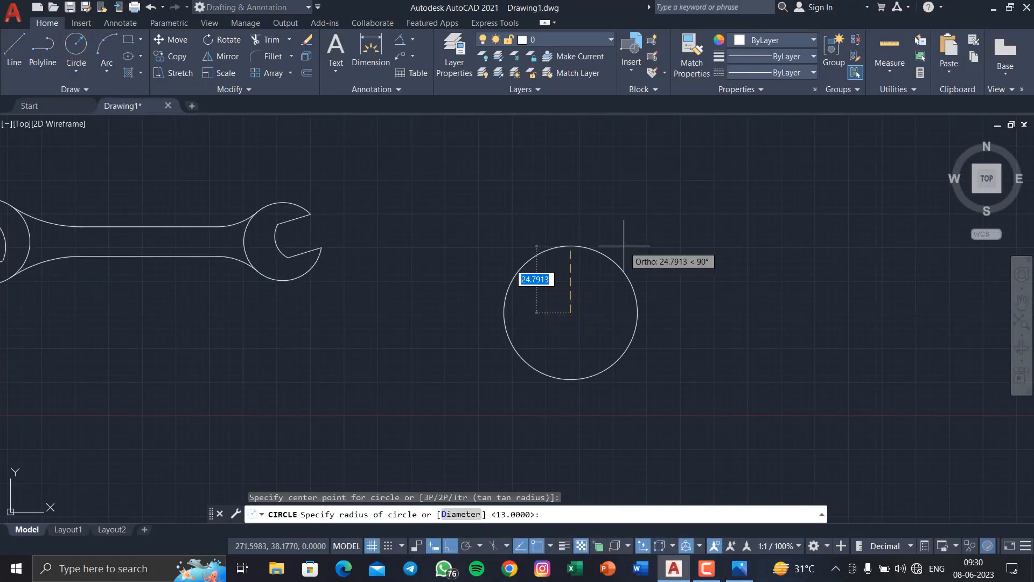
{"action": "type", "text": "6"}
{"action": "key", "text": "Return"}
{"action": "scroll", "coordinate": [593, 297], "scroll_direction": "up", "scroll_amount": 3}
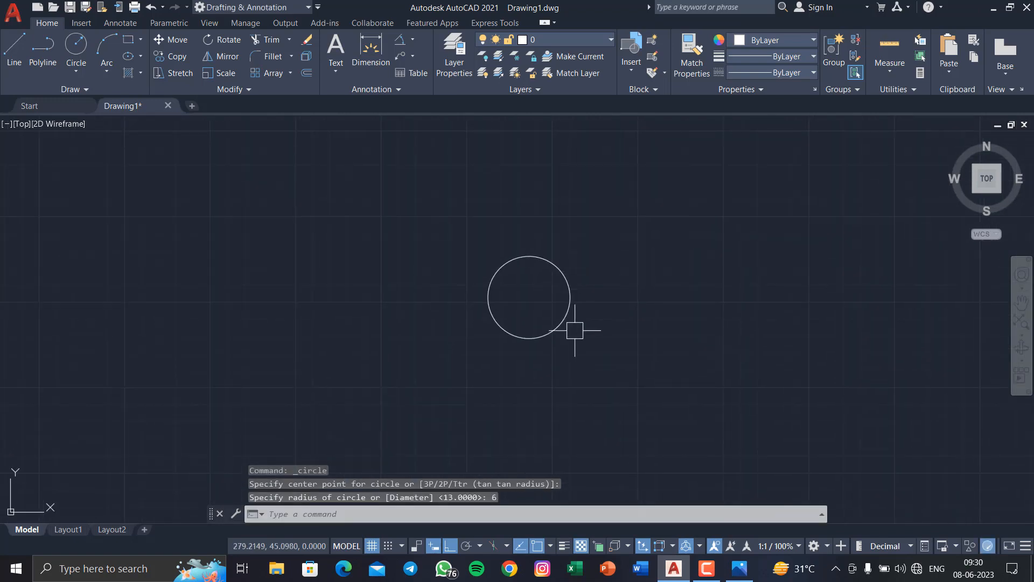
Check the hole spacing in the reference image and copy the radius 6 circle 41 straight up from its centre.
{"action": "left_click", "coordinate": [739, 568]}
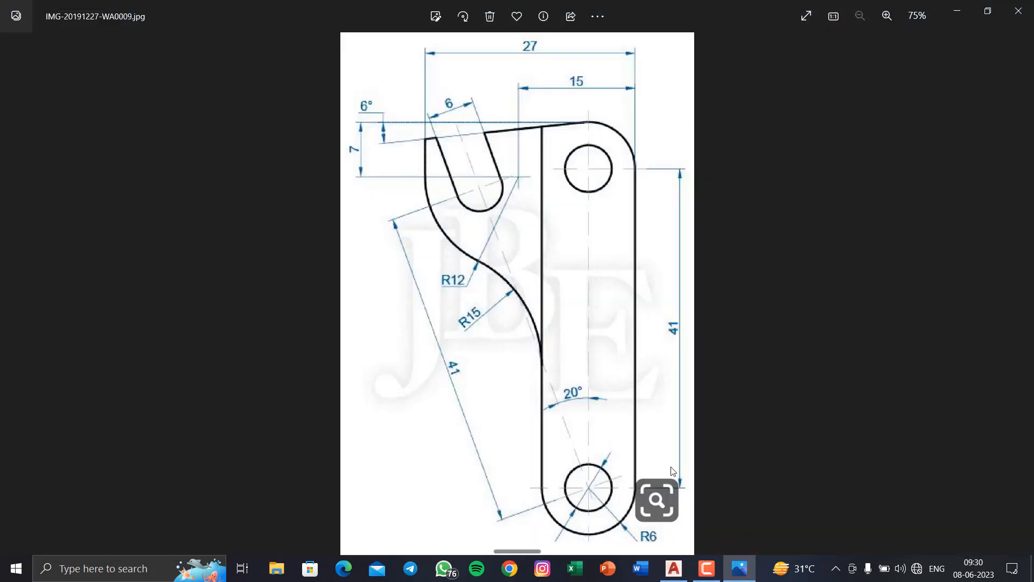
{"action": "left_click", "coordinate": [956, 12]}
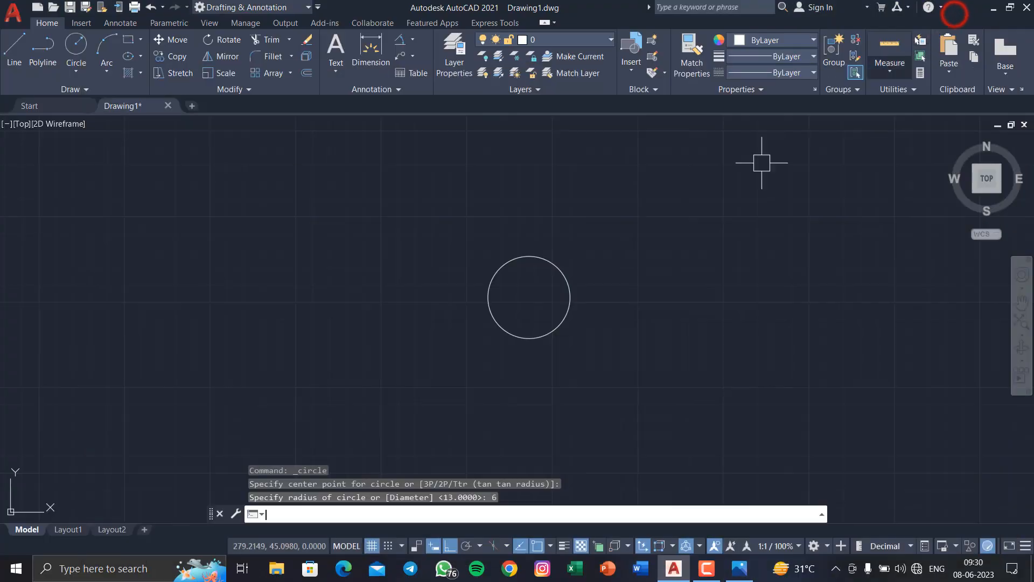
{"action": "scroll", "coordinate": [553, 369], "scroll_direction": "down", "scroll_amount": 3}
{"action": "scroll", "coordinate": [503, 350], "scroll_direction": "up", "scroll_amount": 2}
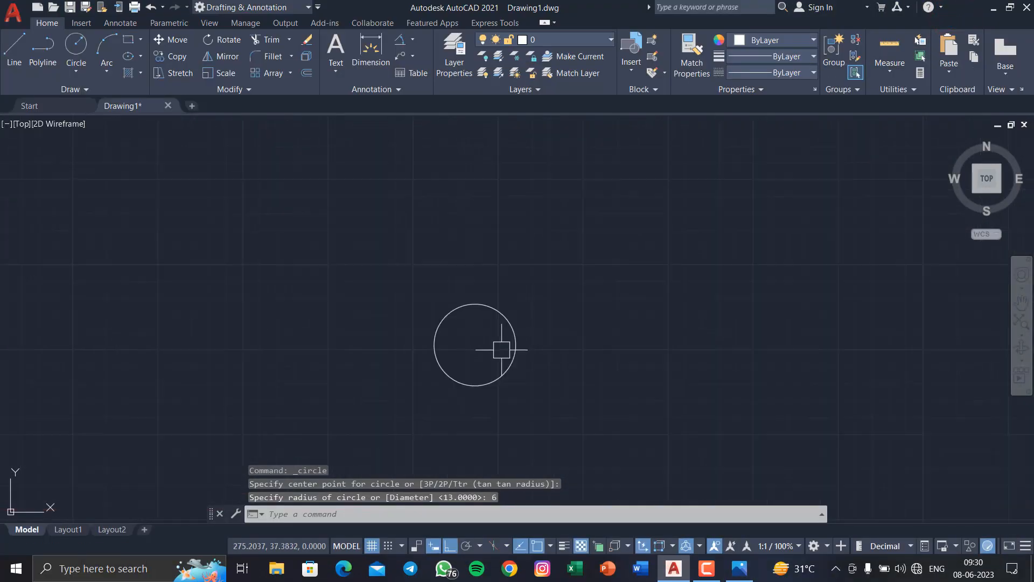
{"action": "left_click", "coordinate": [547, 370]}
{"action": "left_click", "coordinate": [483, 299]}
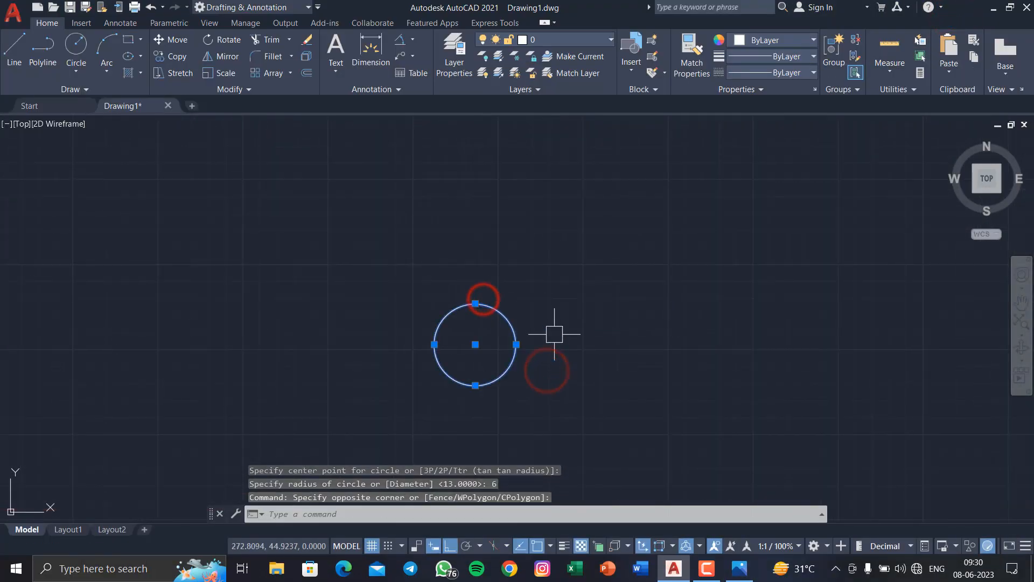
{"action": "type", "text": "m"}
{"action": "key", "text": "Return"}
{"action": "type", "text": "co"}
{"action": "key", "text": "Return"}
{"action": "left_click", "coordinate": [475, 345]}
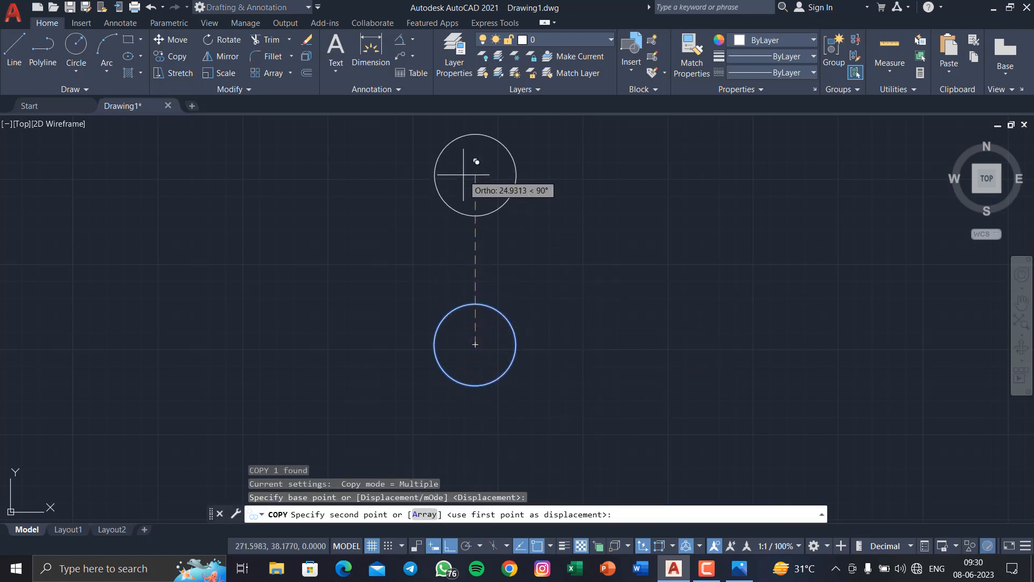
{"action": "type", "text": "41"}
{"action": "key", "text": "Return"}
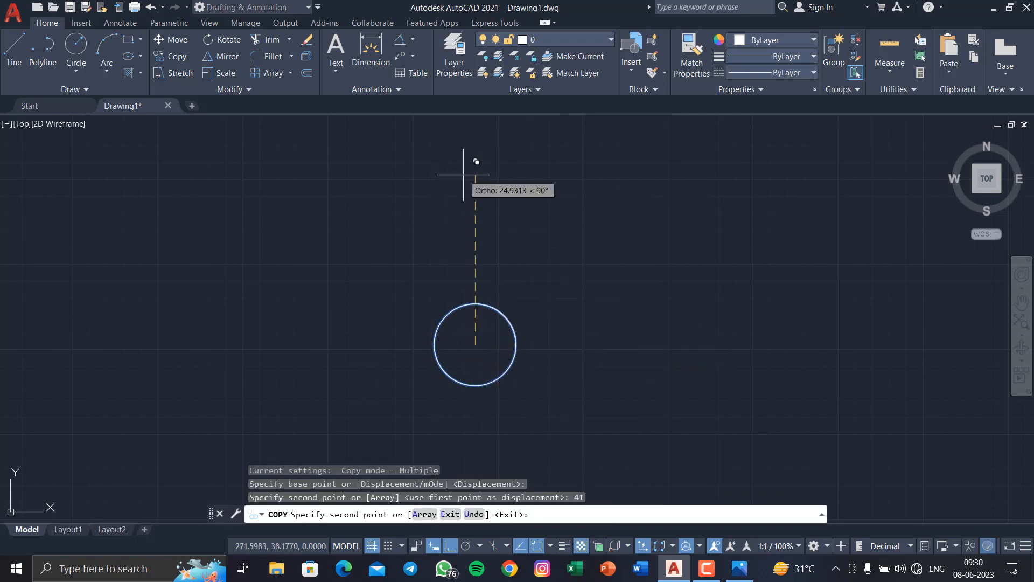
{"action": "key", "text": "Escape"}
Draw two vertical lines joining the left and right quadrants of the lower and upper radius 6 circles.
{"action": "scroll", "coordinate": [484, 162], "scroll_direction": "down", "scroll_amount": 4}
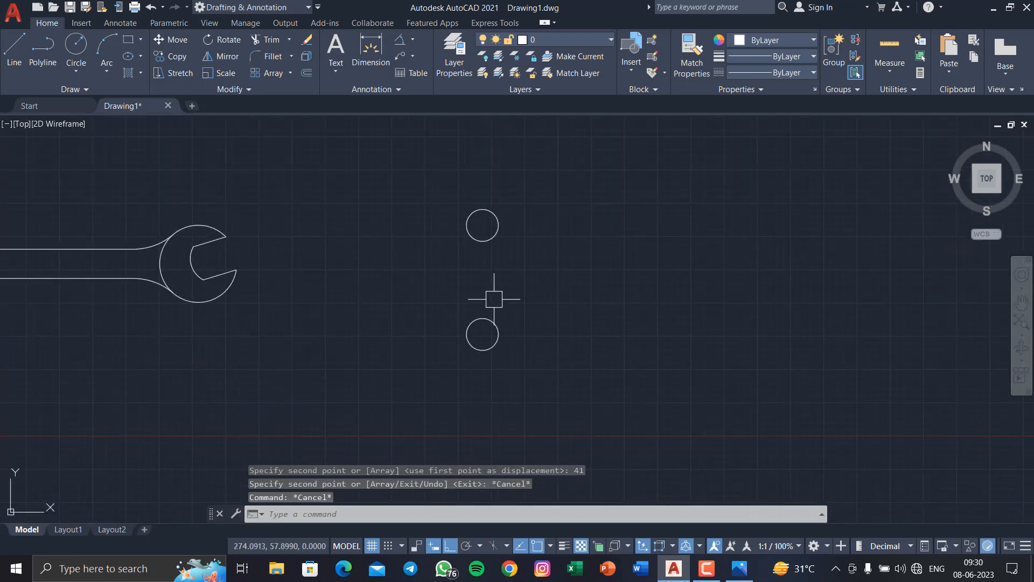
{"action": "key", "text": "Return"}
{"action": "scroll", "coordinate": [494, 297], "scroll_direction": "up", "scroll_amount": 6}
{"action": "middle_click_drag", "start_coordinate": [487, 305], "coordinate": [496, 388]}
{"action": "scroll", "coordinate": [495, 388], "scroll_direction": "down", "scroll_amount": 4}
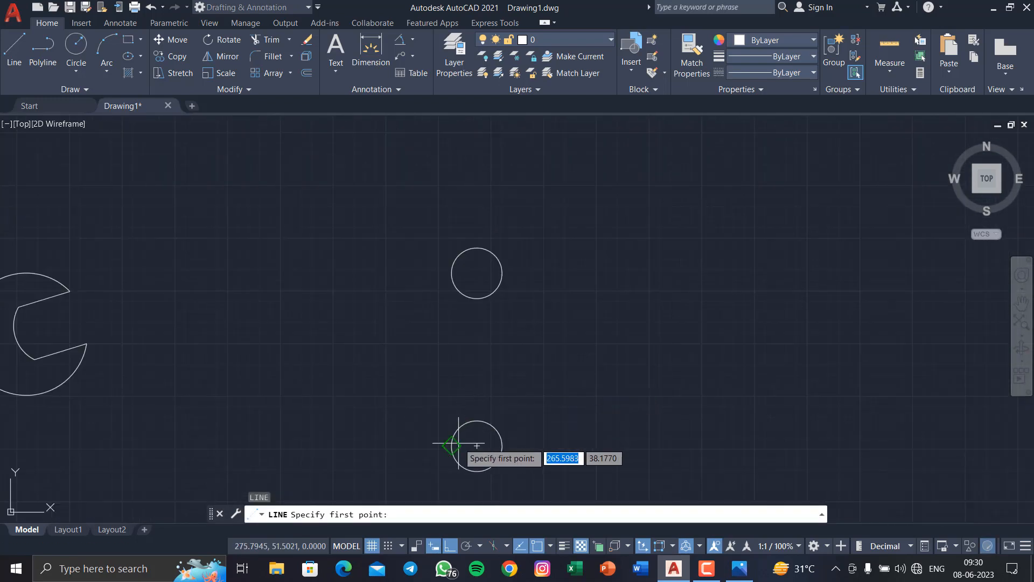
{"action": "left_click", "coordinate": [450, 447]}
{"action": "left_click", "coordinate": [450, 447]}
{"action": "left_click", "coordinate": [452, 273]}
{"action": "key", "text": "Return"}
{"action": "key", "text": "Return"}
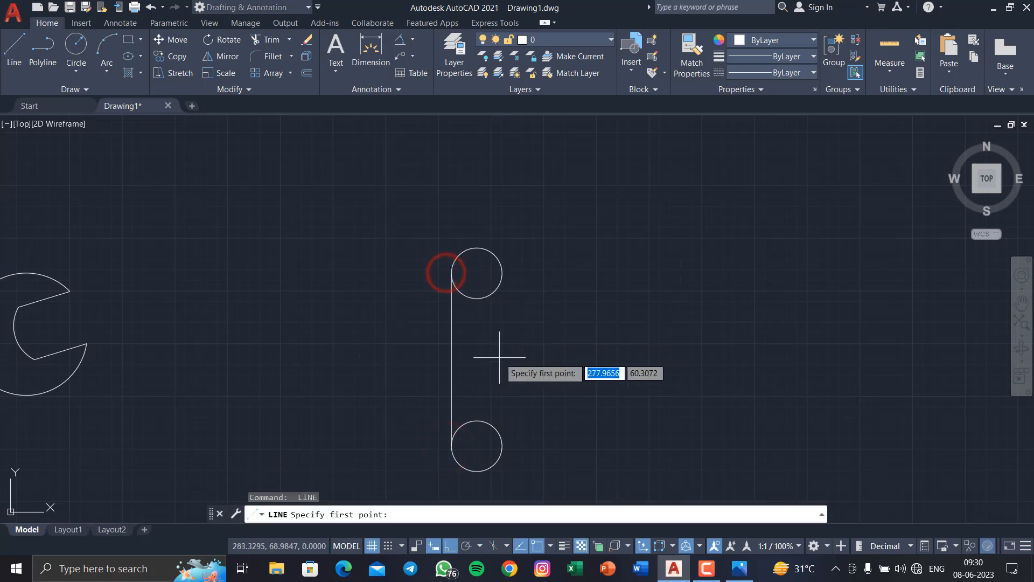
{"action": "left_click", "coordinate": [501, 445]}
{"action": "left_click", "coordinate": [502, 273]}
{"action": "key", "text": "Return"}
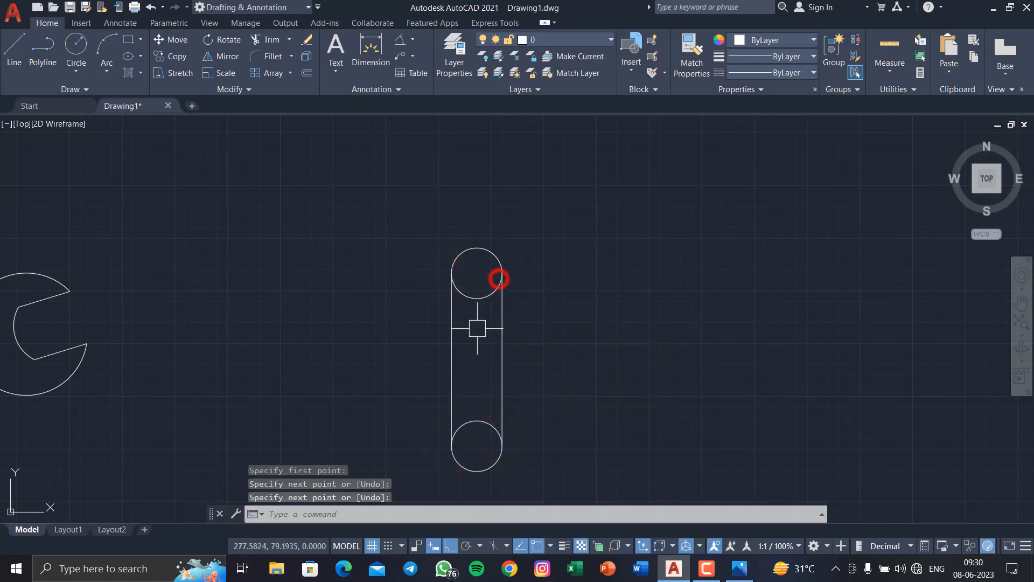
Trim the inner halves of both radius 6 circles to leave a single vertical slot-shaped outline.
{"action": "scroll", "coordinate": [484, 307], "scroll_direction": "up", "scroll_amount": 3}
{"action": "type", "text": "tr"}
{"action": "key", "text": "Return"}
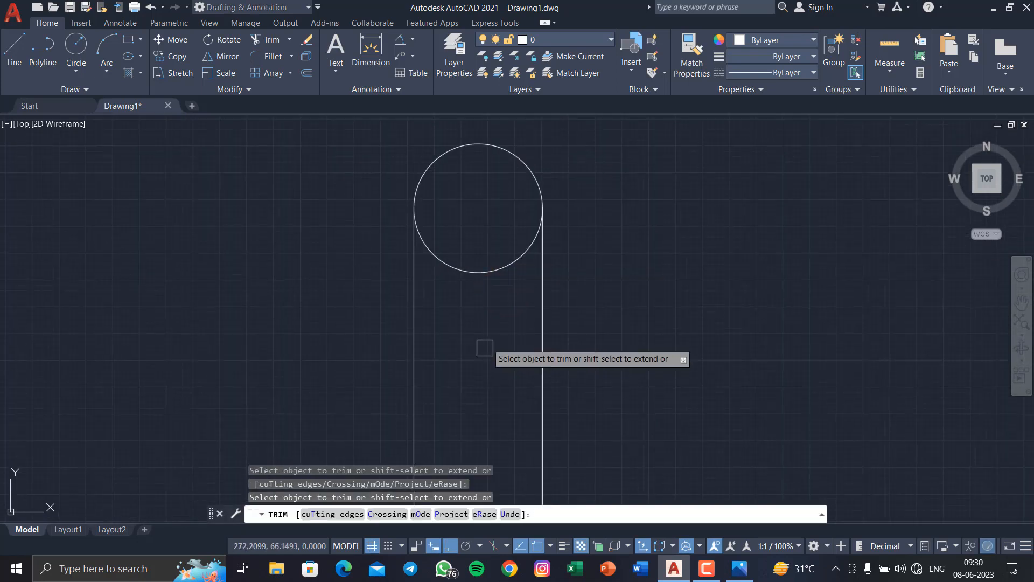
{"action": "scroll", "coordinate": [483, 347], "scroll_direction": "down", "scroll_amount": 3}
{"action": "middle_click_drag", "start_coordinate": [483, 347], "coordinate": [471, 270]}
{"action": "left_click_drag", "start_coordinate": [468, 217], "coordinate": [462, 384]}
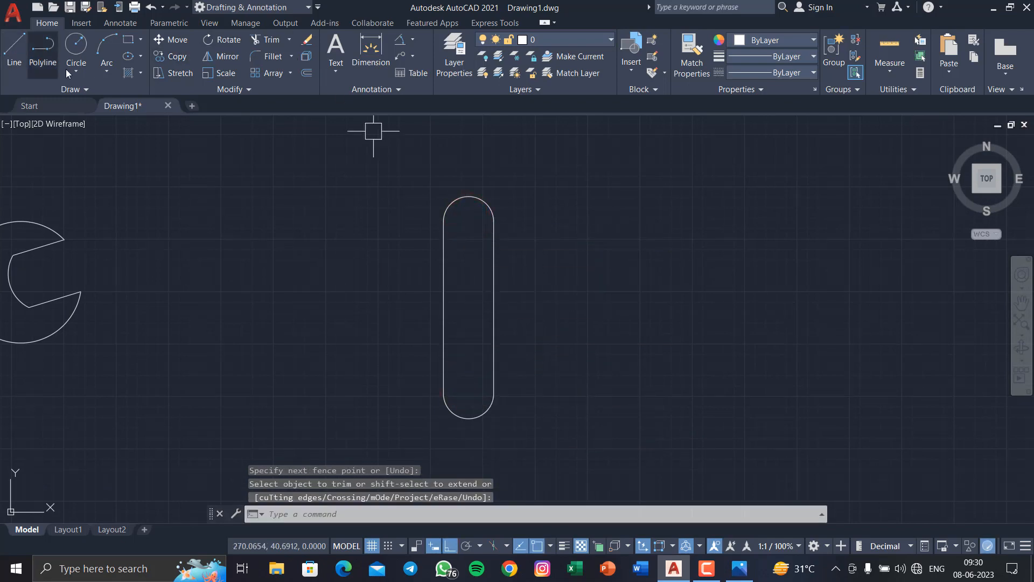
Draw a radius 3 circle at the centre of each rounded end of the vertical slot outline.
{"action": "left_click", "coordinate": [81, 60]}
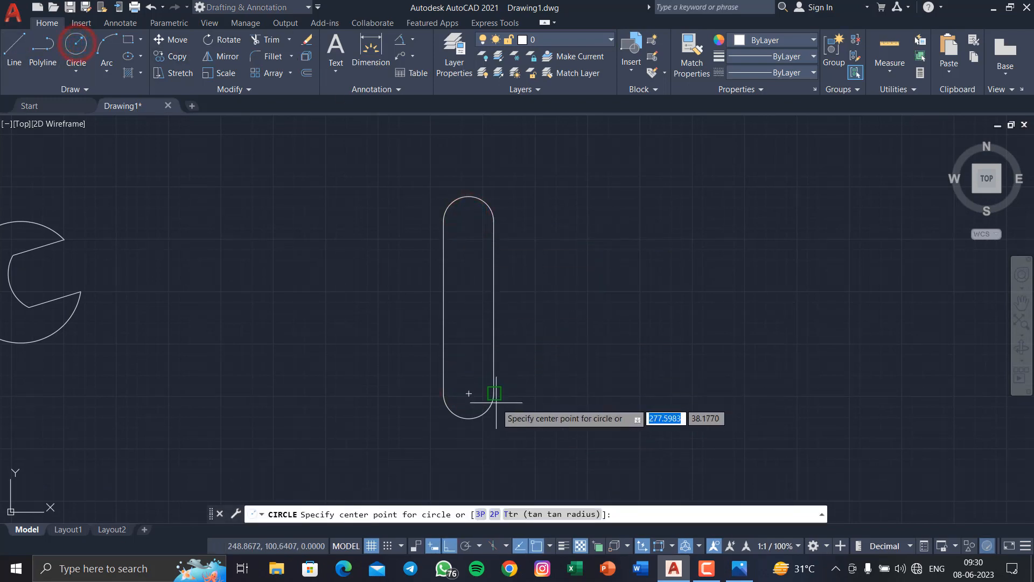
{"action": "left_click", "coordinate": [479, 397]}
{"action": "type", "text": "3"}
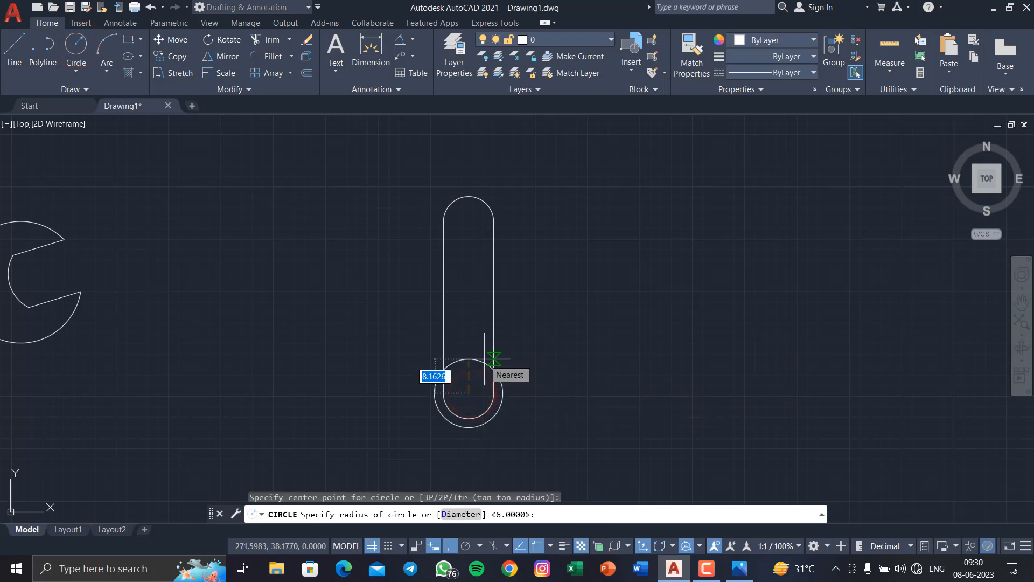
{"action": "key", "text": "Return"}
{"action": "key", "text": "Return"}
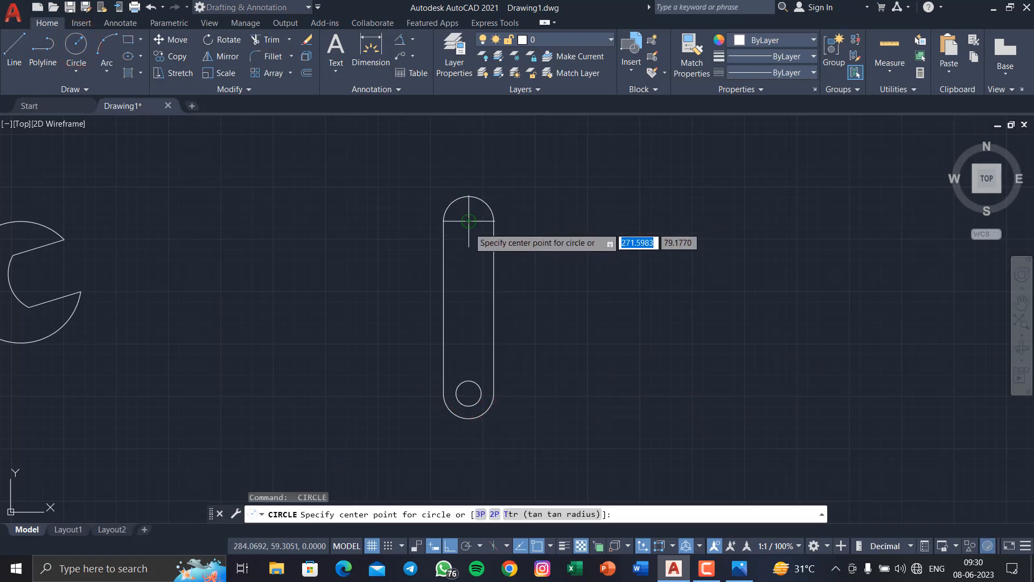
{"action": "left_click", "coordinate": [469, 222]}
{"action": "type", "text": "3"}
{"action": "key", "text": "Return"}
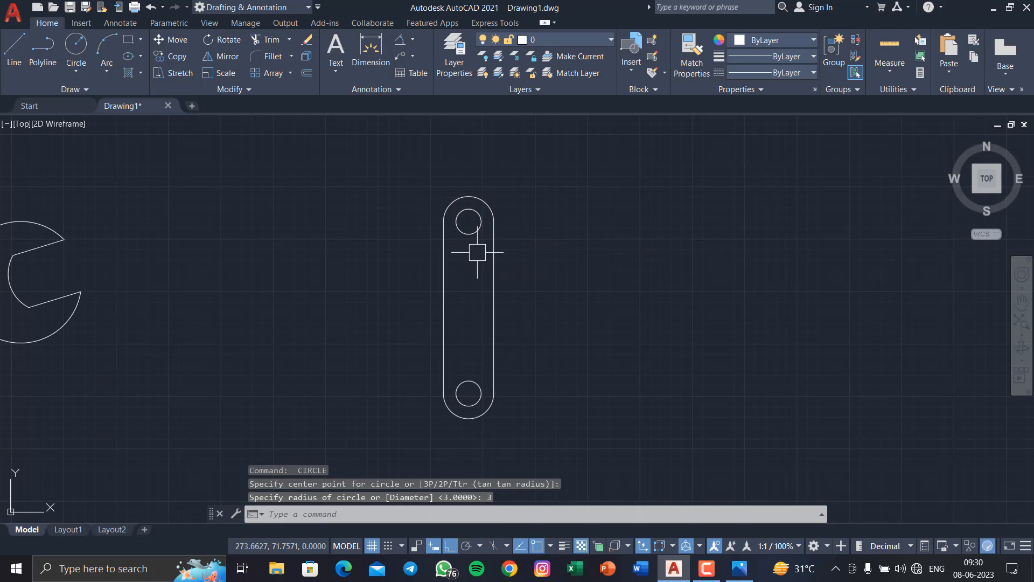
Check the 6° sloping edge in the reference image and draw a line at 186° from the top quadrant of the arm's upper arc.
{"action": "scroll", "coordinate": [477, 252], "scroll_direction": "down", "scroll_amount": 3}
{"action": "scroll", "coordinate": [484, 341], "scroll_direction": "up", "scroll_amount": 3}
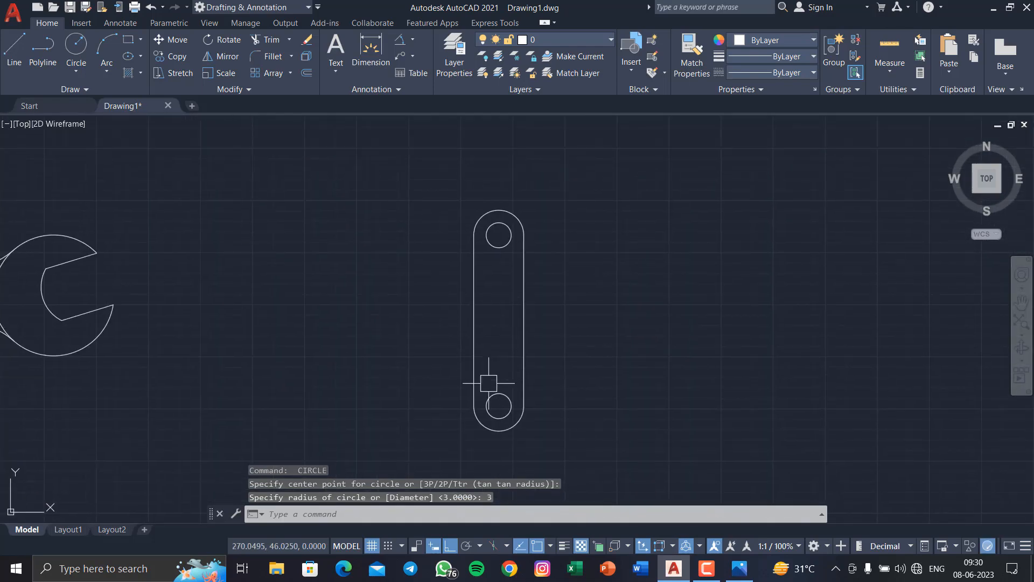
{"action": "left_click", "coordinate": [738, 567]}
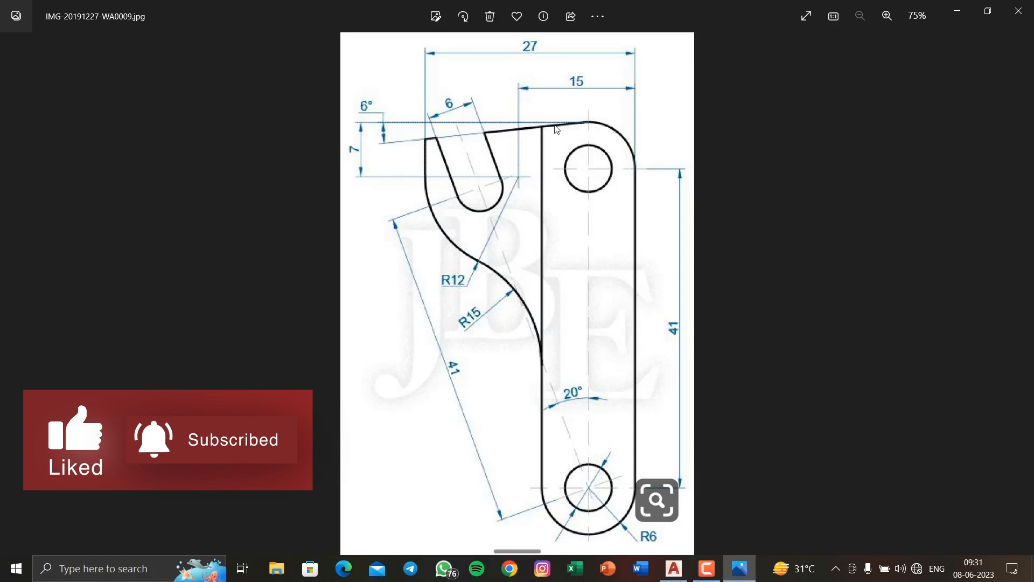
{"action": "left_click", "coordinate": [954, 15]}
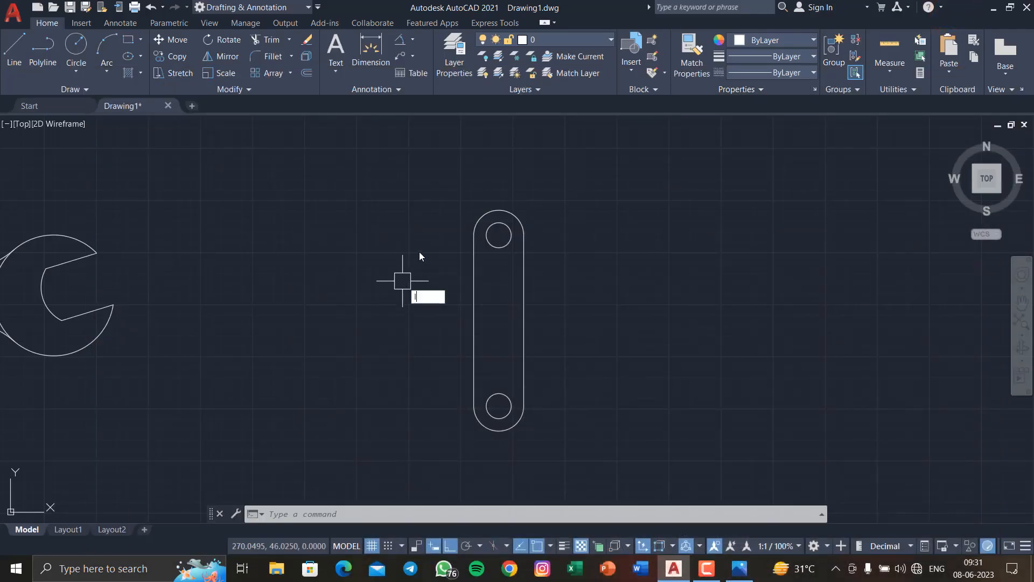
{"action": "type", "text": "l"}
{"action": "key", "text": "Return"}
{"action": "scroll", "coordinate": [502, 217], "scroll_direction": "up", "scroll_amount": 3}
{"action": "left_click", "coordinate": [504, 207]}
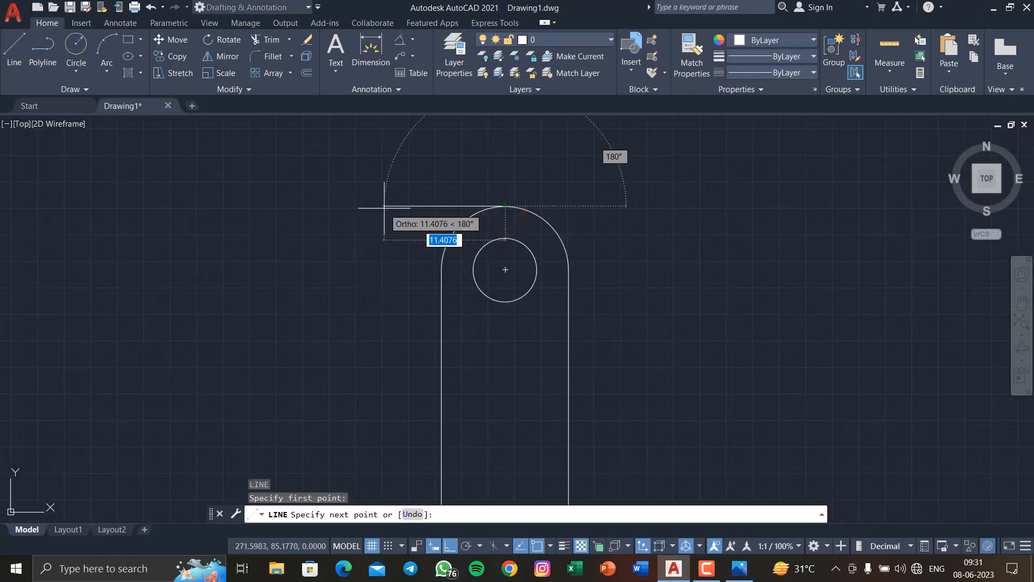
{"action": "type", "text": "186"}
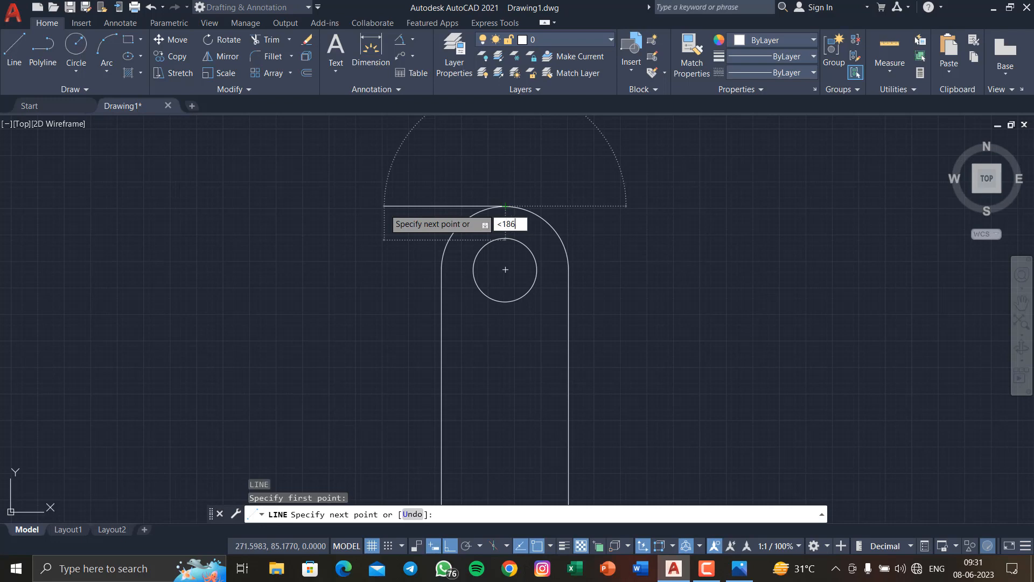
{"action": "key", "text": "Return"}
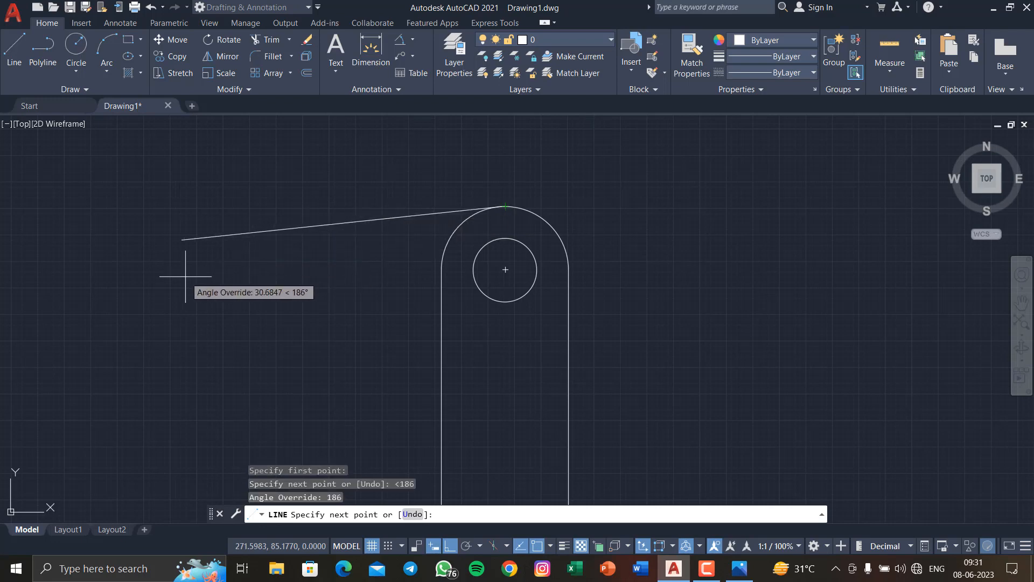
{"action": "left_click", "coordinate": [217, 276]}
{"action": "key", "text": "Escape"}
{"action": "key", "text": "Escape"}
{"action": "key", "text": "Escape"}
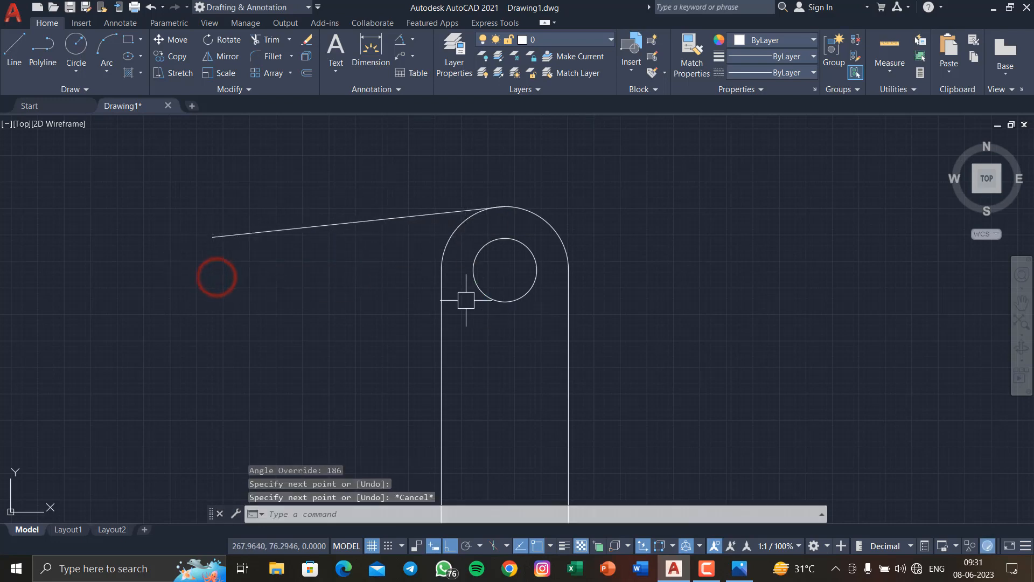
Following the reference dimensions, draw a line 27 to the left from the arm's top quadrant and continue it 7 straight down.
{"action": "left_click", "coordinate": [740, 569]}
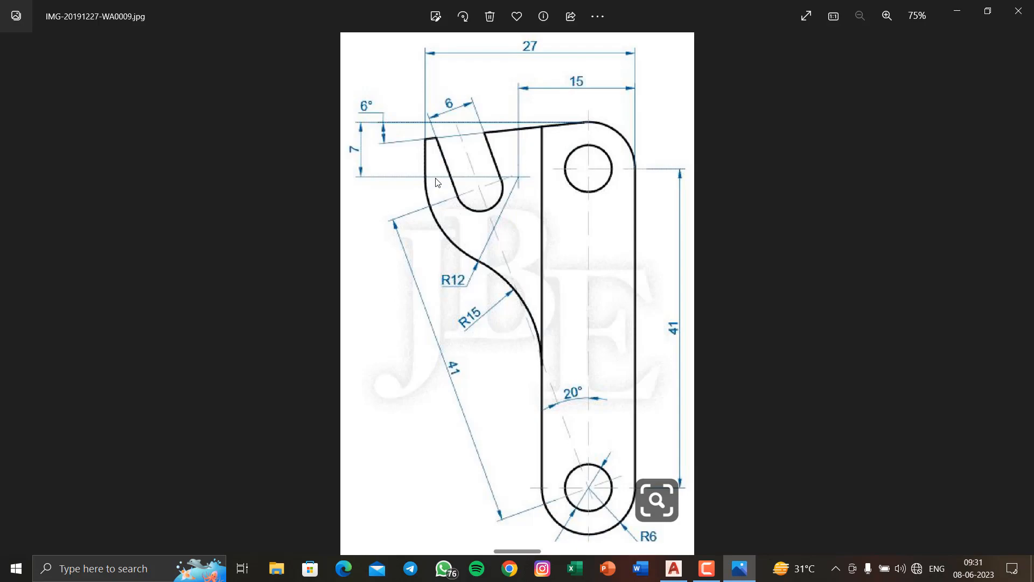
{"action": "left_click", "coordinate": [954, 11]}
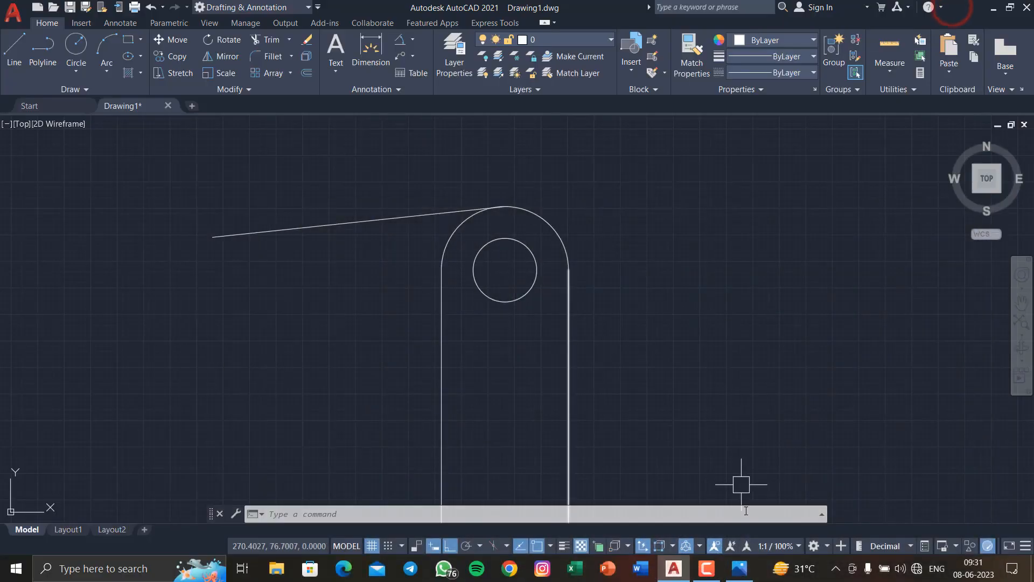
{"action": "left_click", "coordinate": [24, 37]}
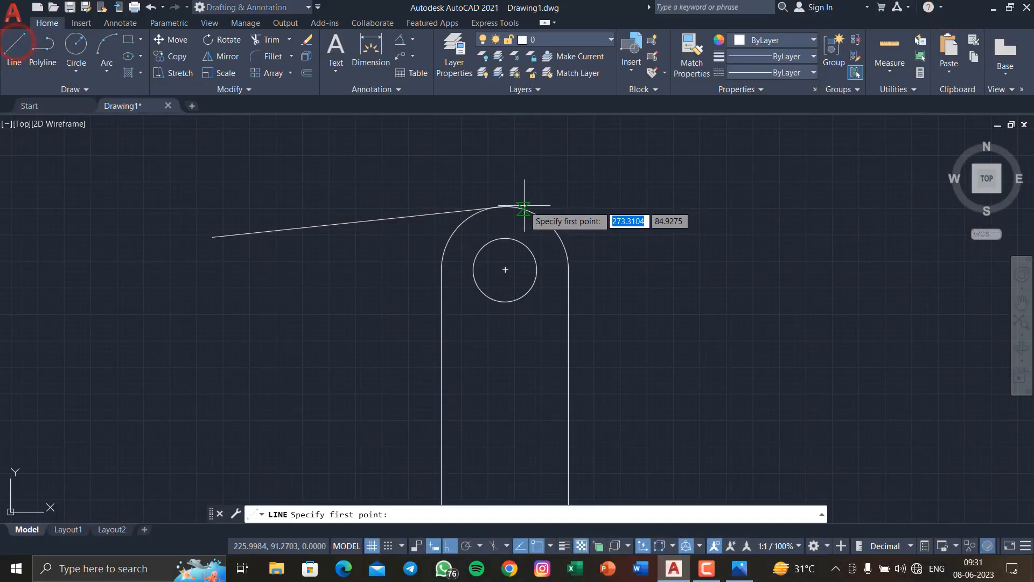
{"action": "left_click", "coordinate": [505, 207]}
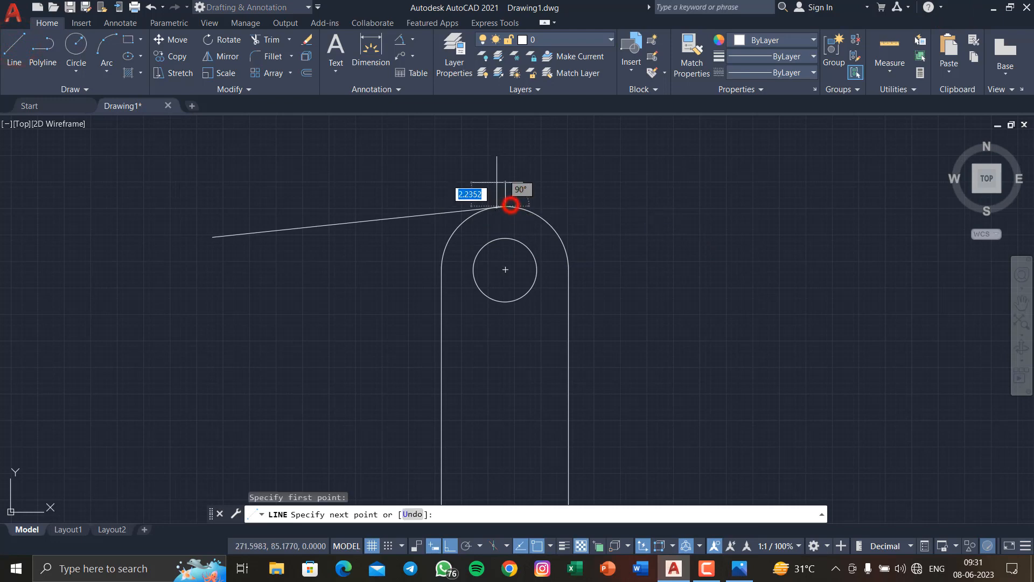
{"action": "type", "text": "27"}
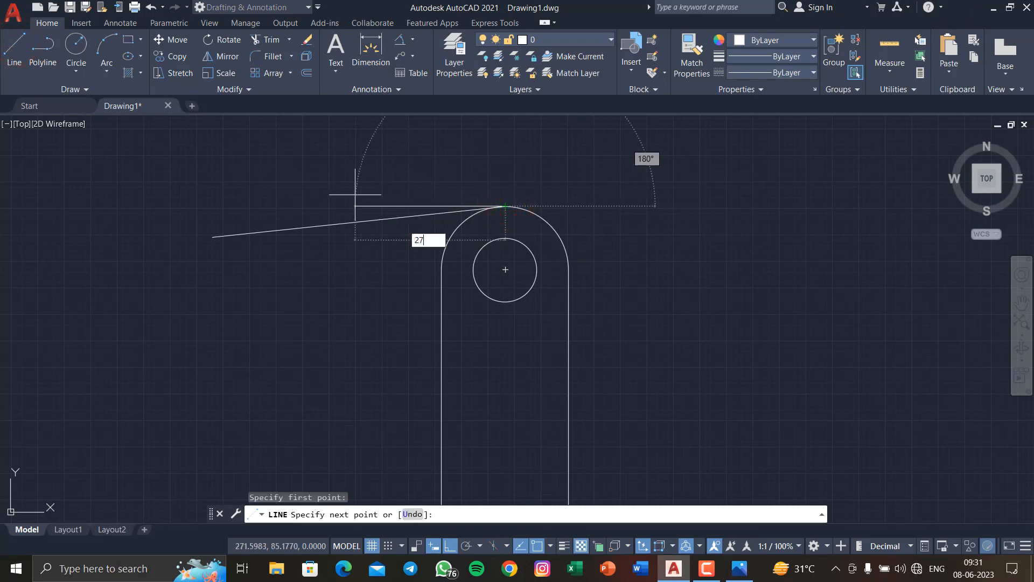
{"action": "key", "text": "Return"}
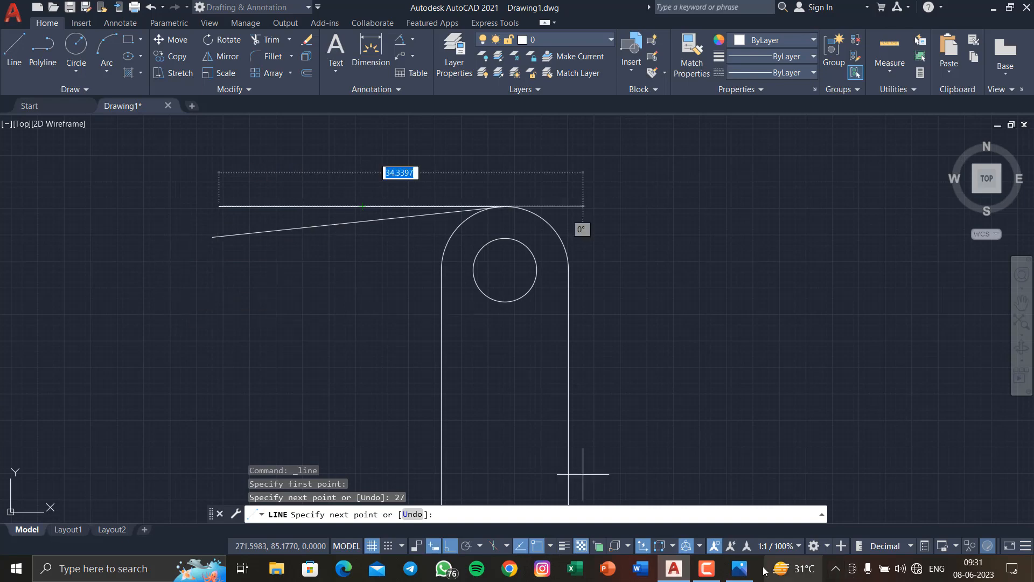
{"action": "left_click", "coordinate": [744, 568]}
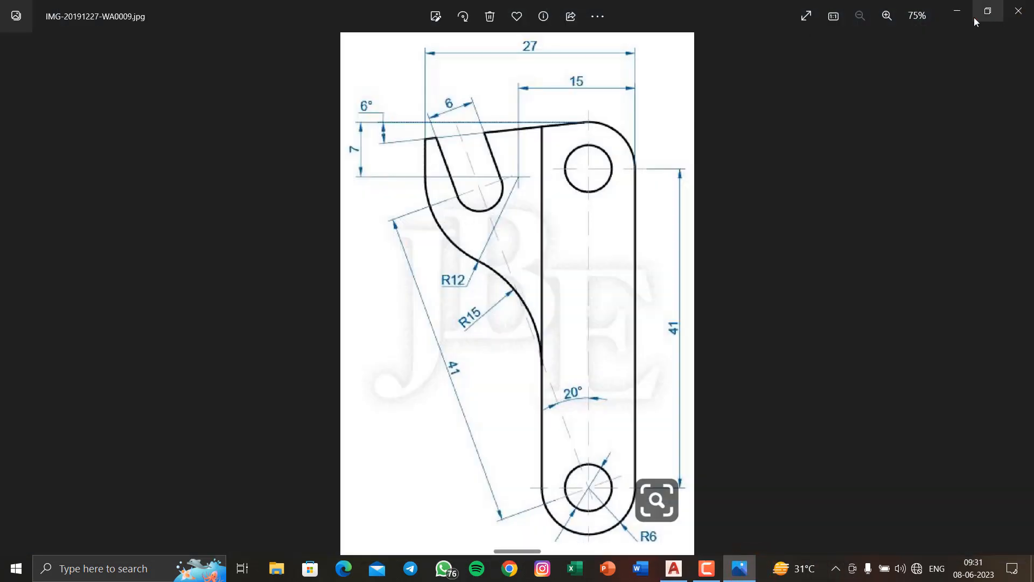
{"action": "left_click", "coordinate": [959, 14]}
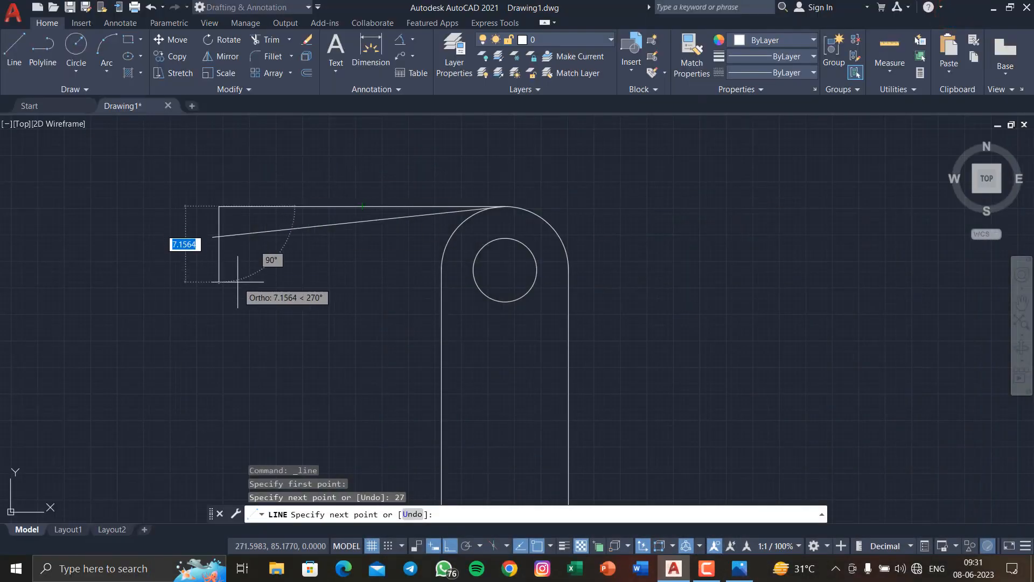
{"action": "type", "text": "7"}
{"action": "key", "text": "Return"}
{"action": "key", "text": "Escape"}
{"action": "key", "text": "Escape"}
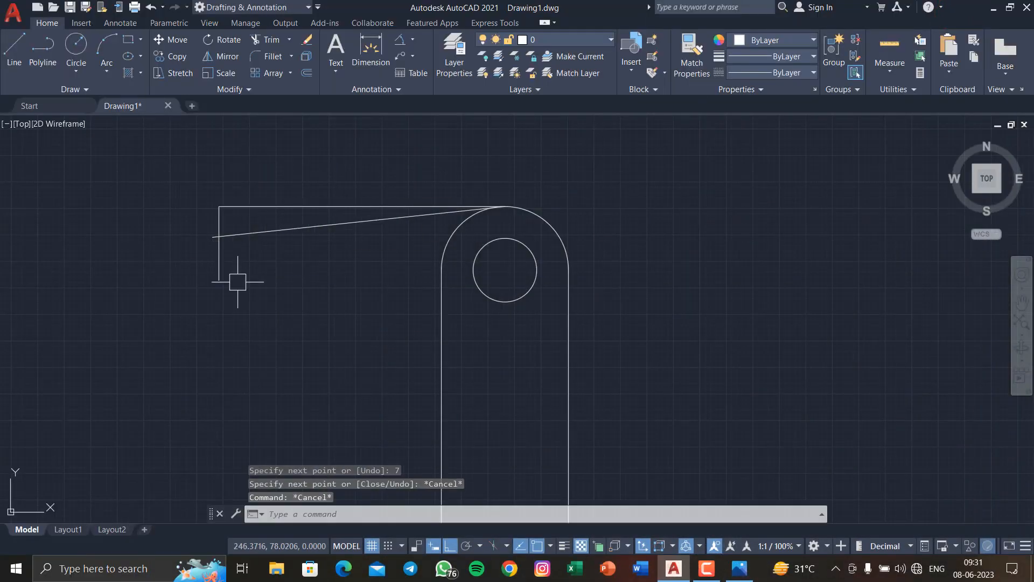
Trim away the 27-long horizontal line, the vertical line above the sloping line and the sloping line's overhang beyond the vertical.
{"action": "type", "text": "t or"}
{"action": "key", "text": "Return"}
{"action": "left_click", "coordinate": [257, 198]}
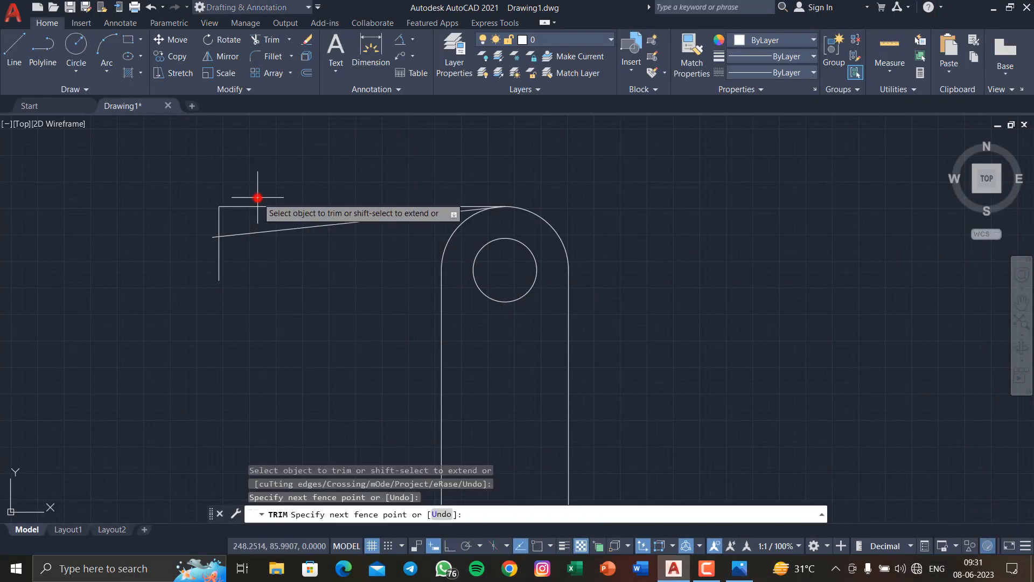
{"action": "left_click", "coordinate": [224, 213]}
{"action": "key", "text": "Return"}
{"action": "scroll", "coordinate": [490, 203], "scroll_direction": "up", "scroll_amount": 4}
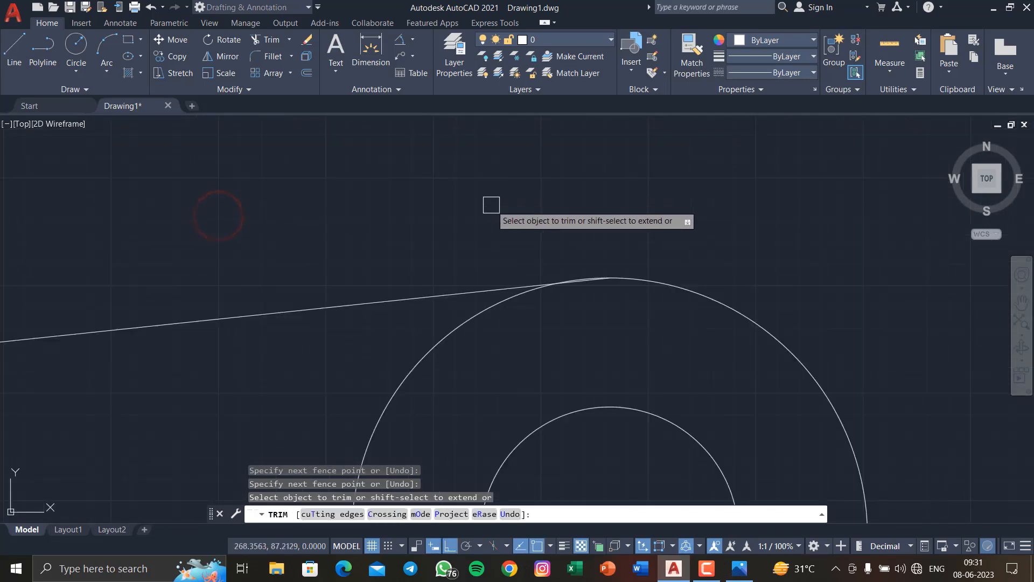
{"action": "scroll", "coordinate": [513, 237], "scroll_direction": "up", "scroll_amount": 5}
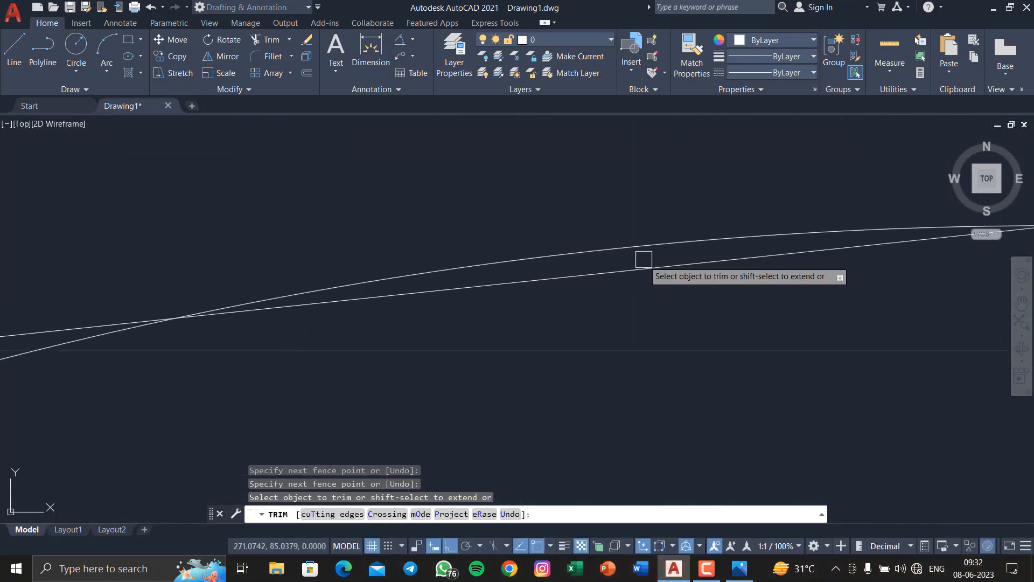
{"action": "scroll", "coordinate": [644, 247], "scroll_direction": "down", "scroll_amount": 8}
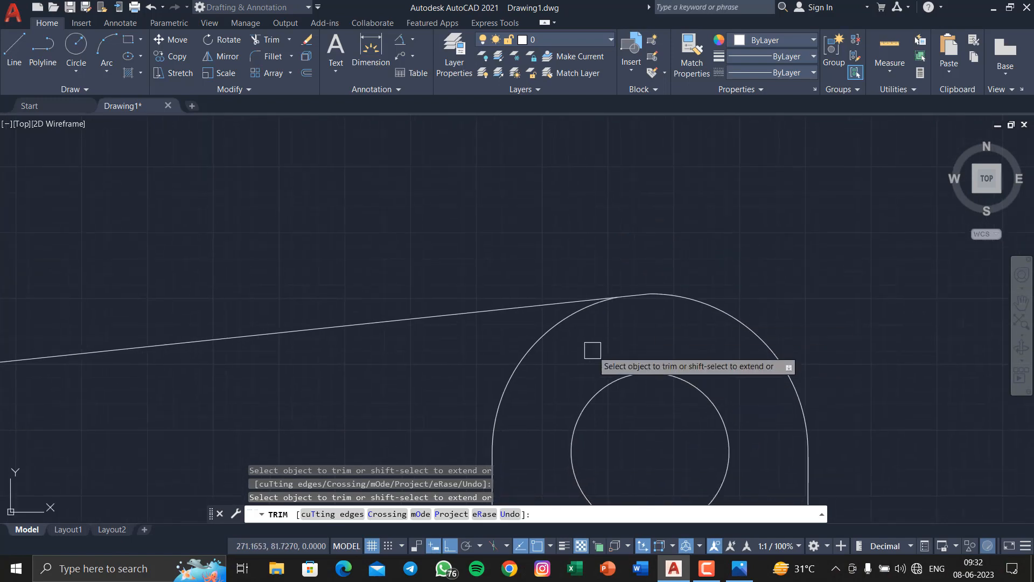
{"action": "middle_click_drag", "start_coordinate": [593, 353], "coordinate": [684, 308]}
{"action": "scroll", "coordinate": [338, 346], "scroll_direction": "up", "scroll_amount": 6}
{"action": "left_click", "coordinate": [492, 276]}
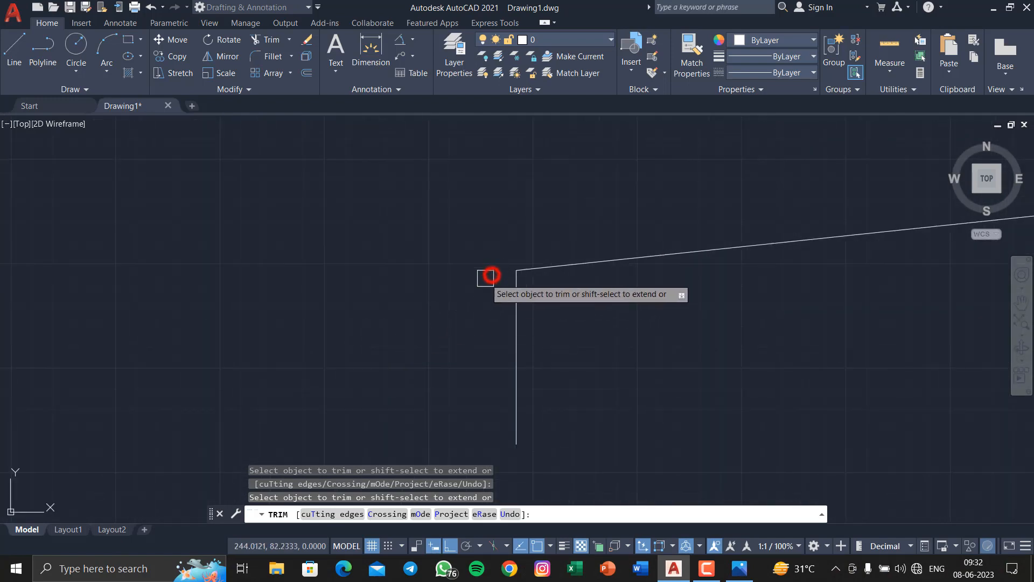
{"action": "key", "text": "Return"}
{"action": "scroll", "coordinate": [534, 304], "scroll_direction": "down", "scroll_amount": 6}
Check the reference image and draw a horizontal line from the lower end of the short vertical line toward the arm.
{"action": "left_click", "coordinate": [735, 568]}
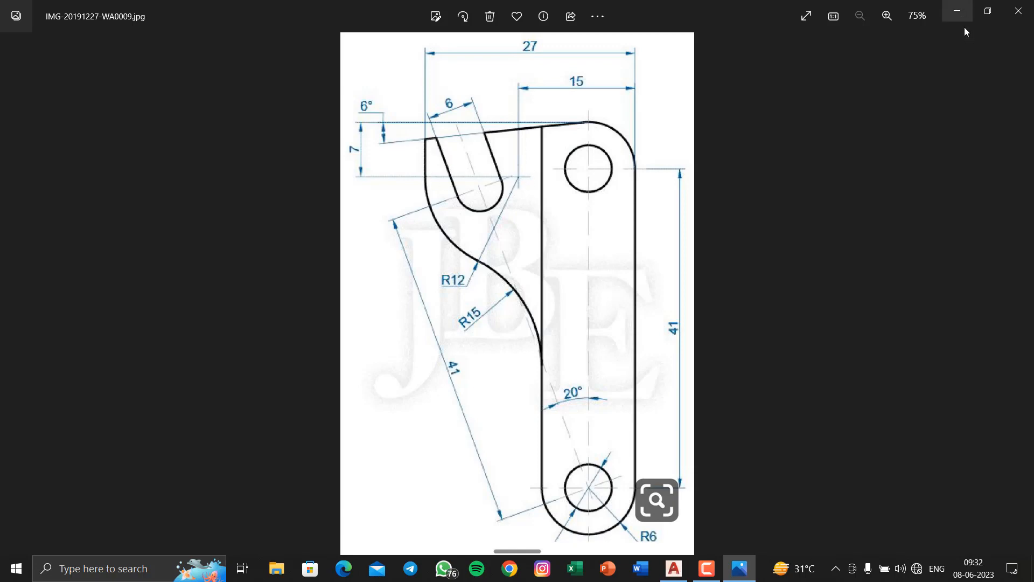
{"action": "left_click", "coordinate": [957, 12]}
{"action": "left_click", "coordinate": [17, 50]}
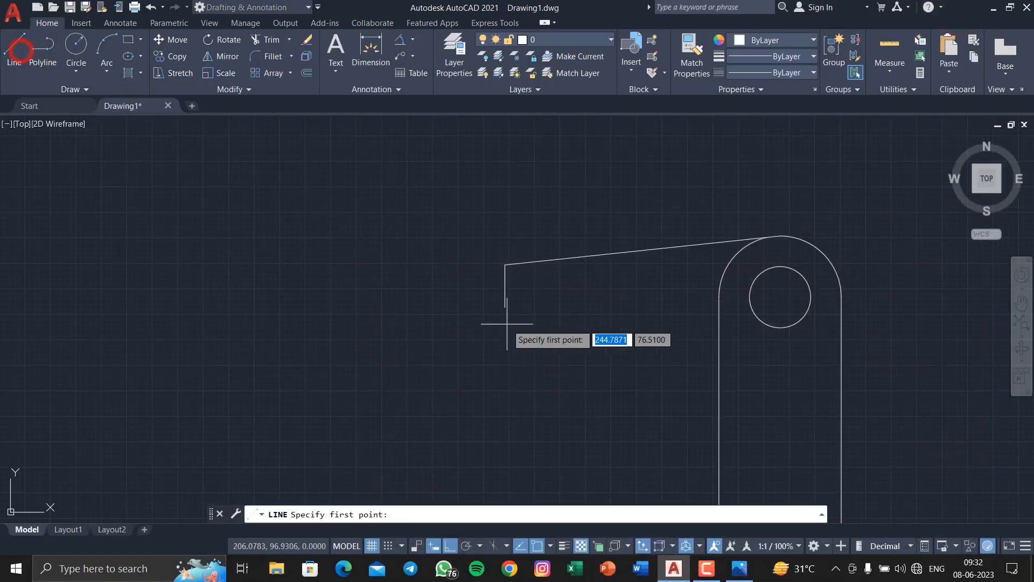
{"action": "left_click", "coordinate": [505, 307]}
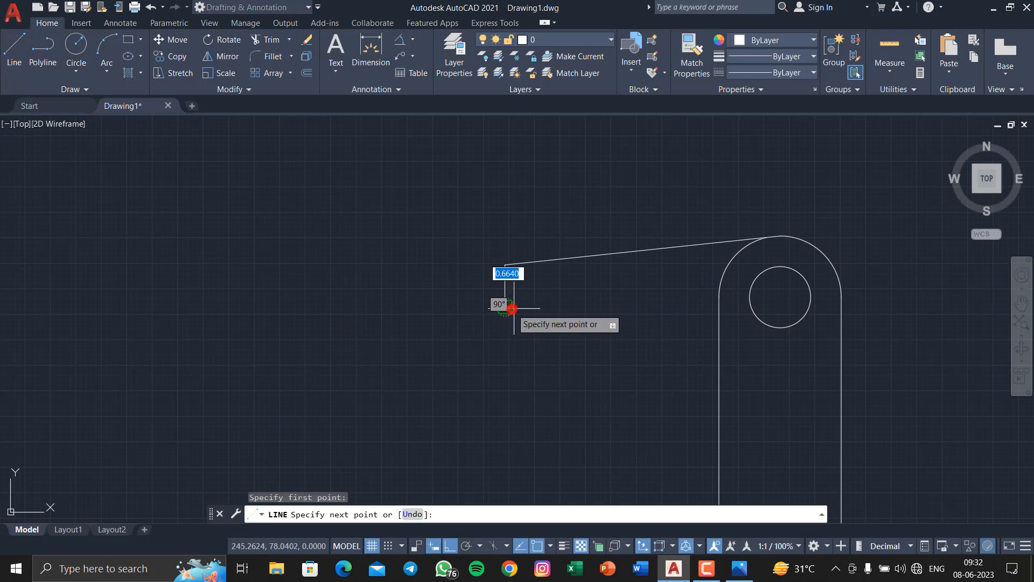
{"action": "left_click", "coordinate": [682, 317]}
{"action": "key", "text": "Return"}
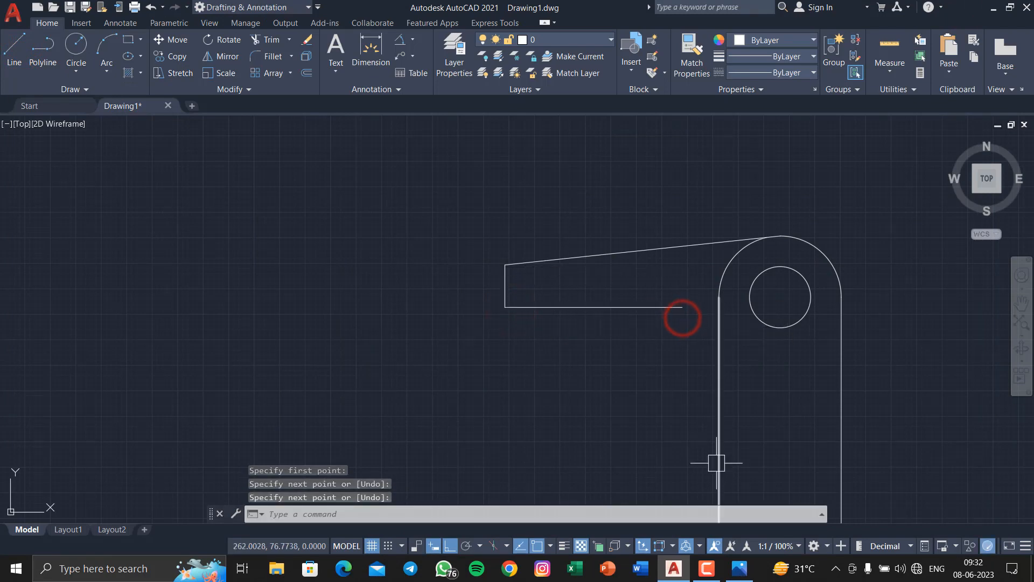
{"action": "left_click", "coordinate": [739, 567]}
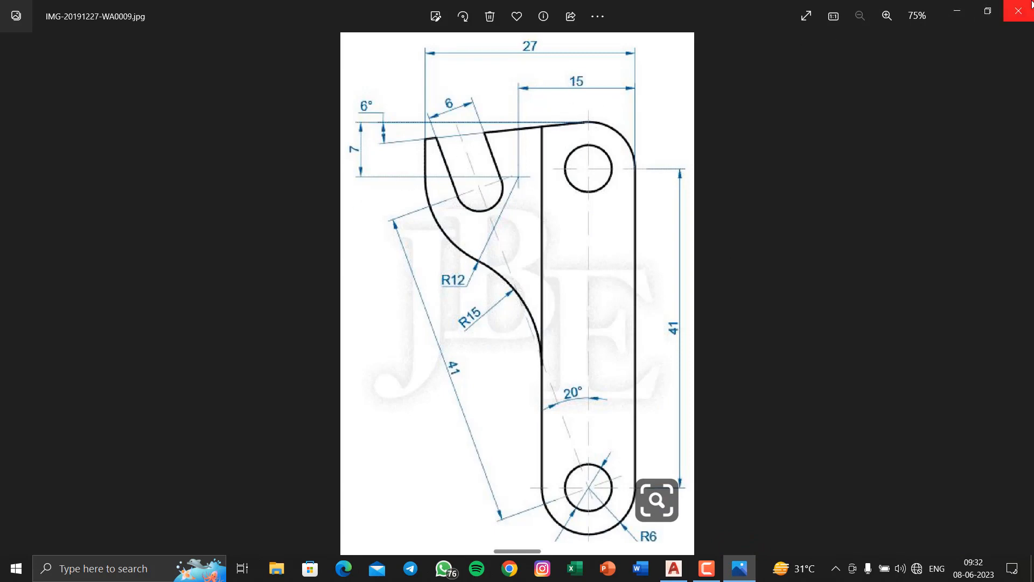
{"action": "left_click", "coordinate": [957, 10]}
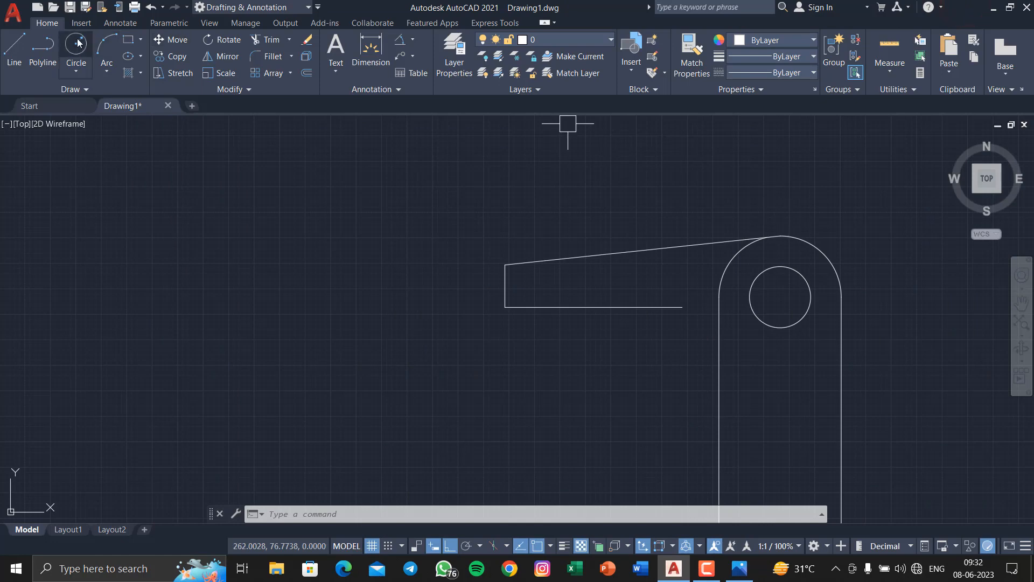
{"action": "left_click", "coordinate": [14, 45]}
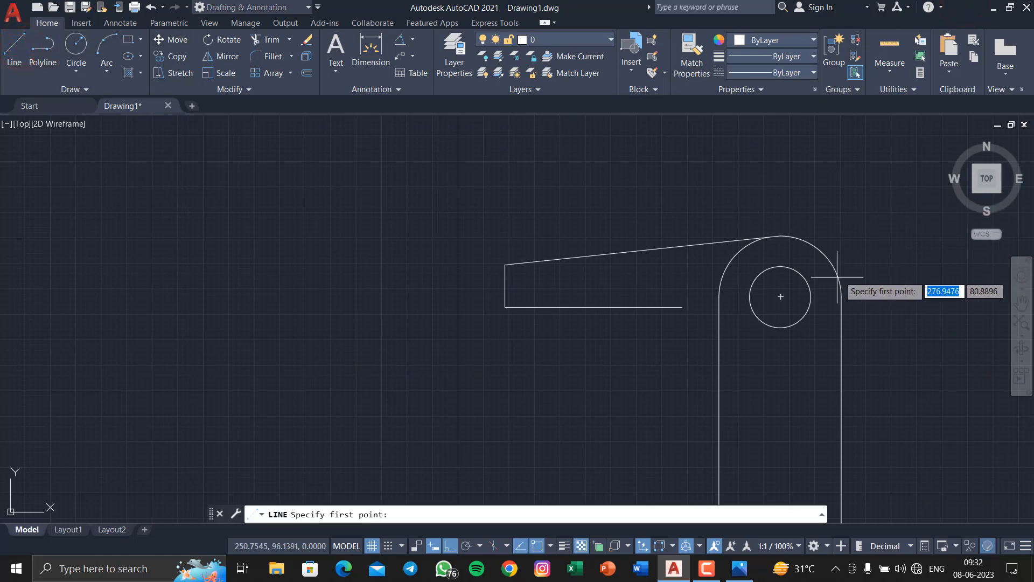
{"action": "left_click", "coordinate": [740, 568]}
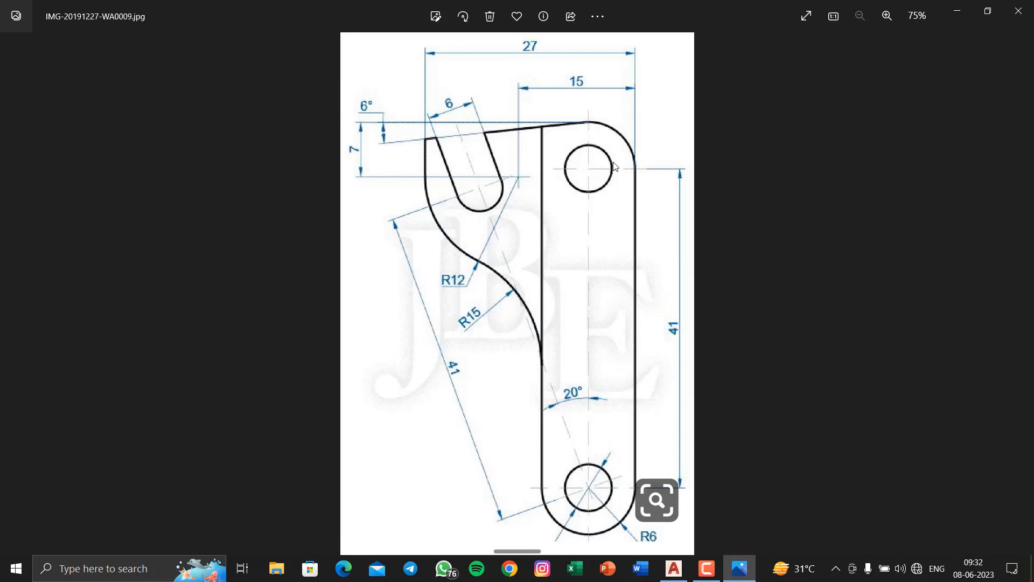
{"action": "left_click", "coordinate": [958, 11]}
{"action": "key", "text": "Escape"}
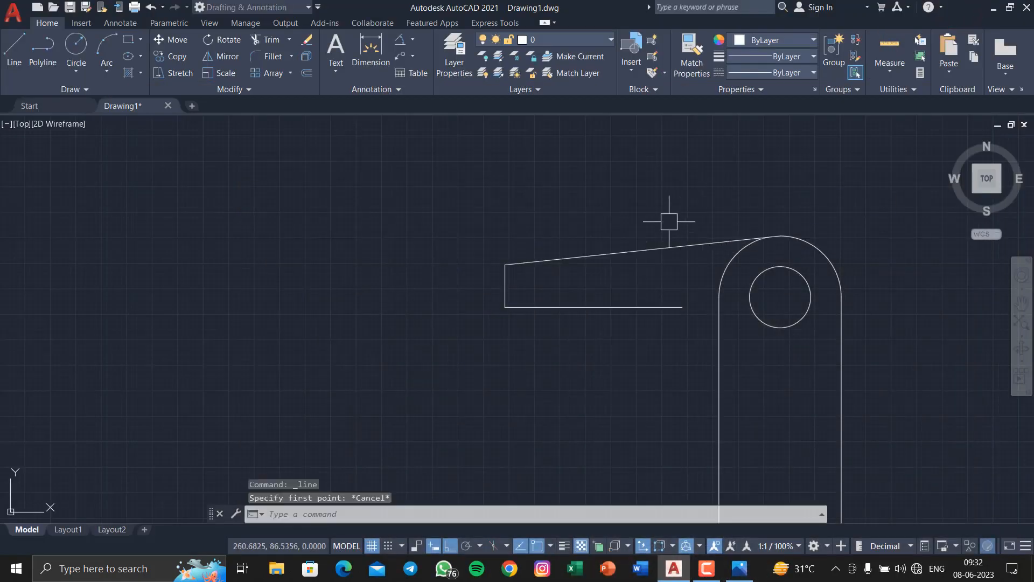
Undo the lower horizontal line and the trims of the horizontal, vertical and sloping lines beside the arm's upper end.
{"action": "key", "text": "ctrl+z"}
{"action": "key", "text": "ctrl+z"}
{"action": "key", "text": "ctrl+z"}
{"action": "key", "text": "ctrl+z"}
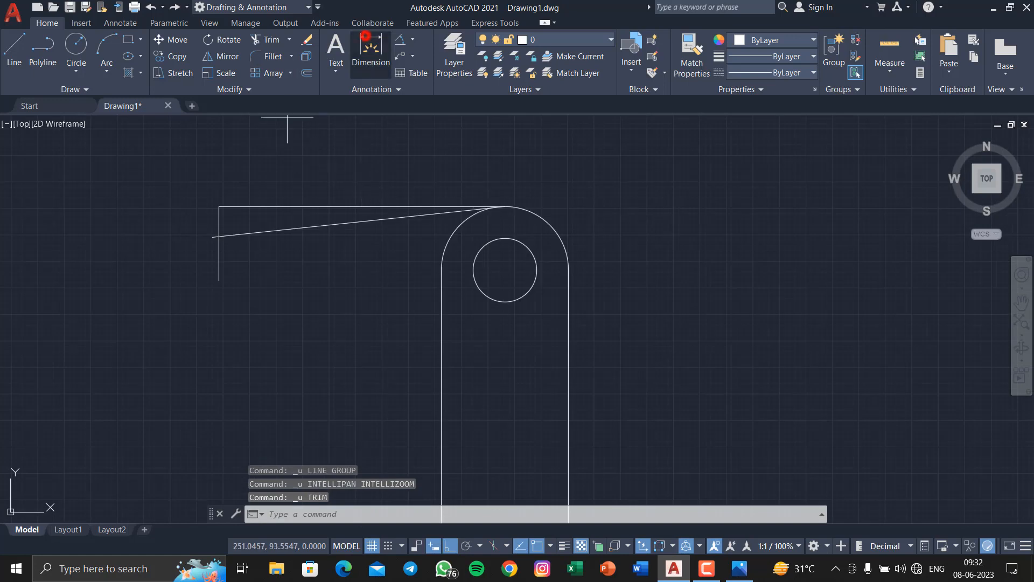
Measure the length of the horizontal line above the sloping edge with a dimension preview, without placing the dimension.
{"action": "left_click", "coordinate": [369, 42]}
{"action": "left_click", "coordinate": [299, 206]}
{"action": "scroll", "coordinate": [299, 204], "scroll_direction": "up", "scroll_amount": 5}
{"action": "scroll", "coordinate": [299, 204], "scroll_direction": "down", "scroll_amount": 5}
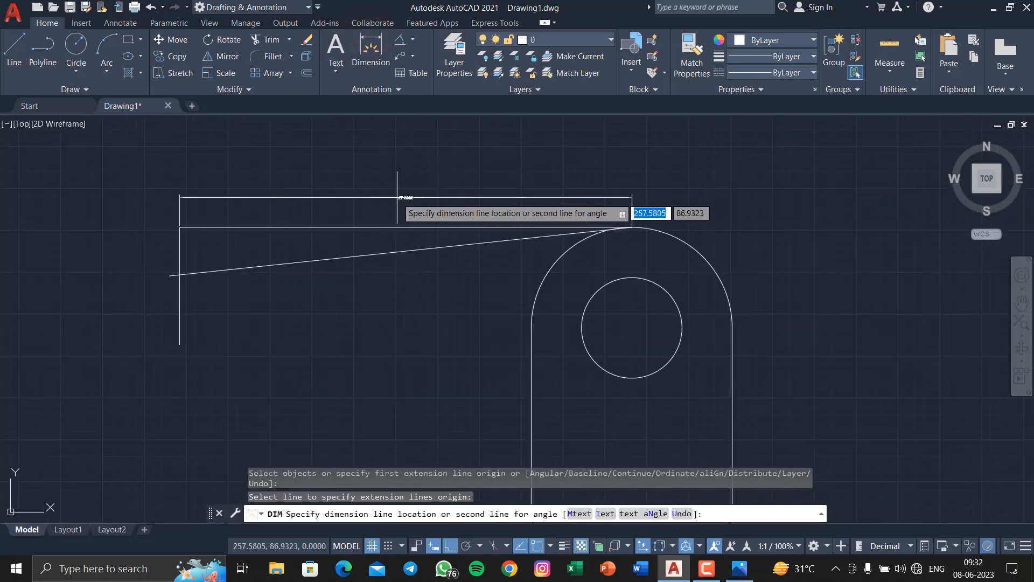
{"action": "key", "text": "Escape"}
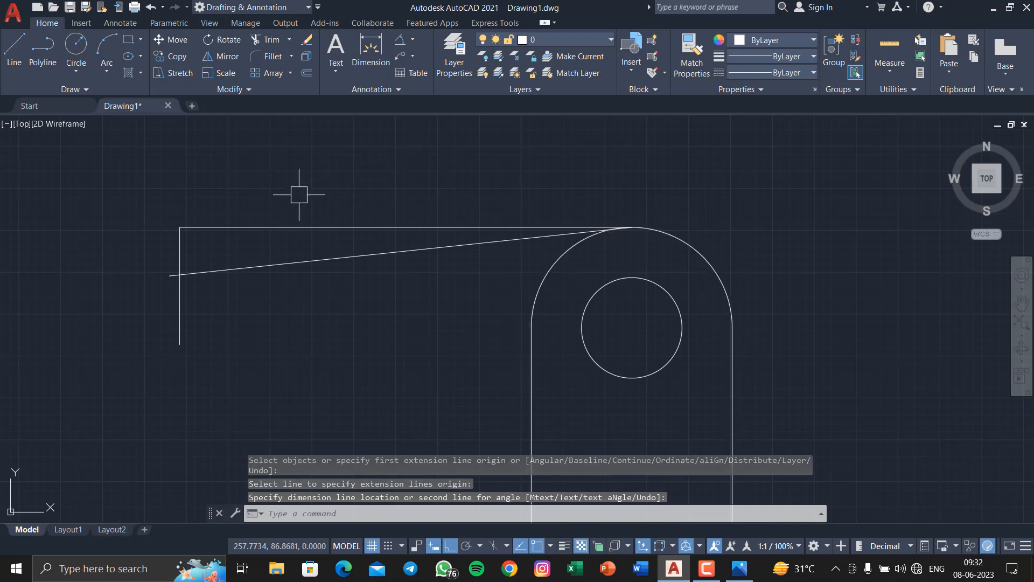
Try to move the horizontal line and the short vertical line by 6 from the arm's top quadrant, and undo the move.
{"action": "left_click", "coordinate": [307, 221]}
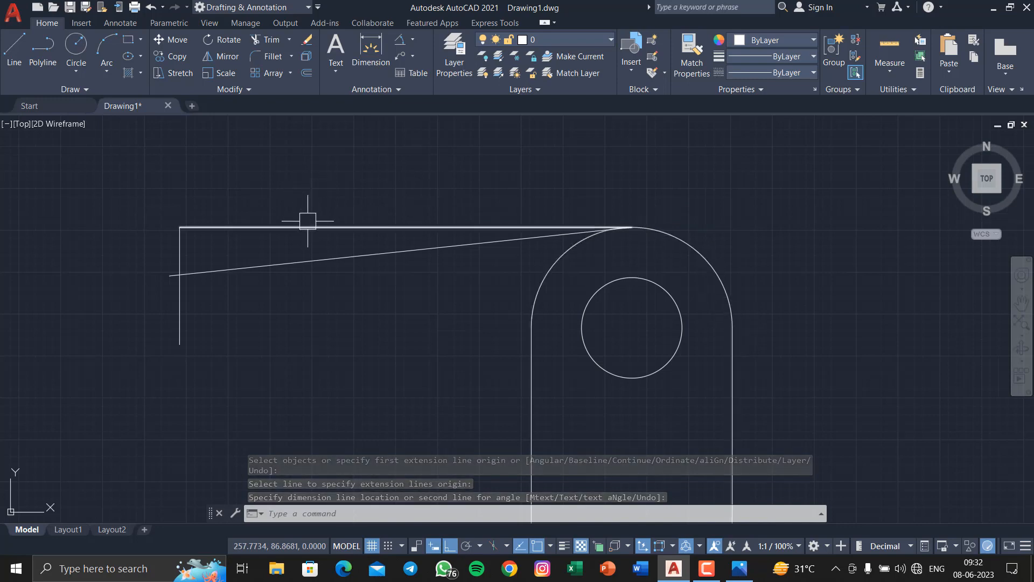
{"action": "left_click", "coordinate": [181, 249]}
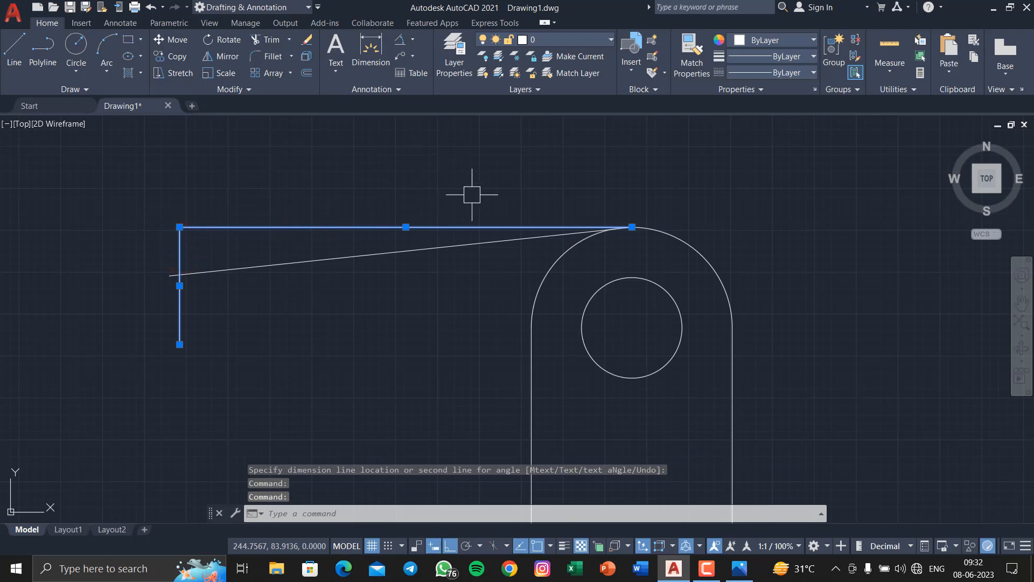
{"action": "type", "text": "m"}
{"action": "key", "text": "Return"}
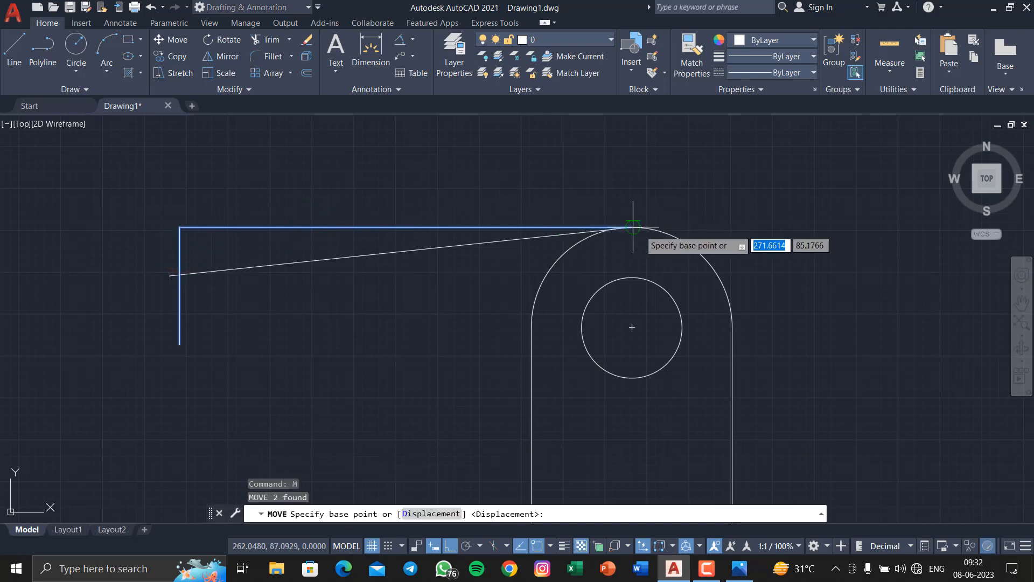
{"action": "left_click", "coordinate": [639, 229]}
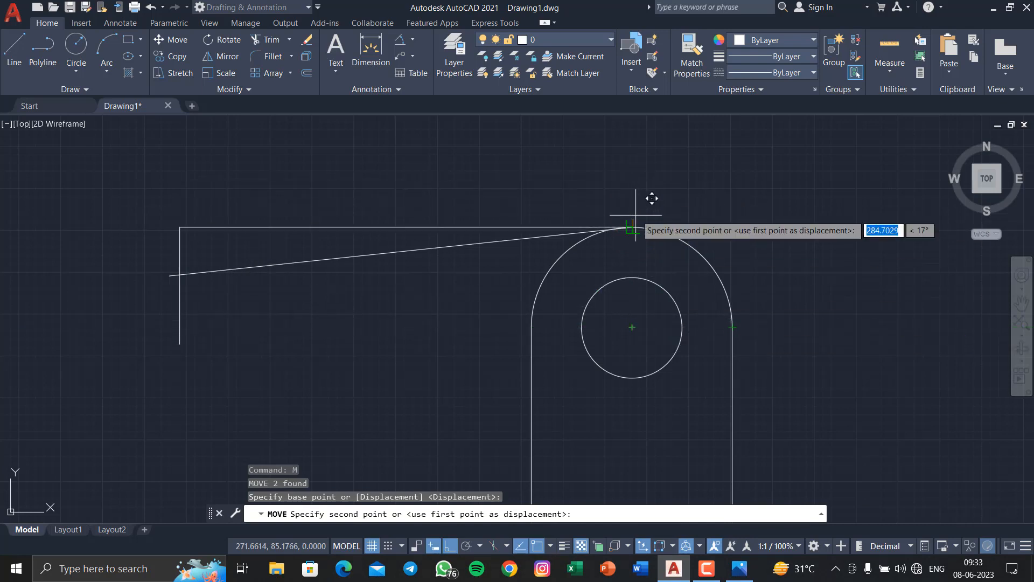
{"action": "type", "text": "6"}
{"action": "key", "text": "Return"}
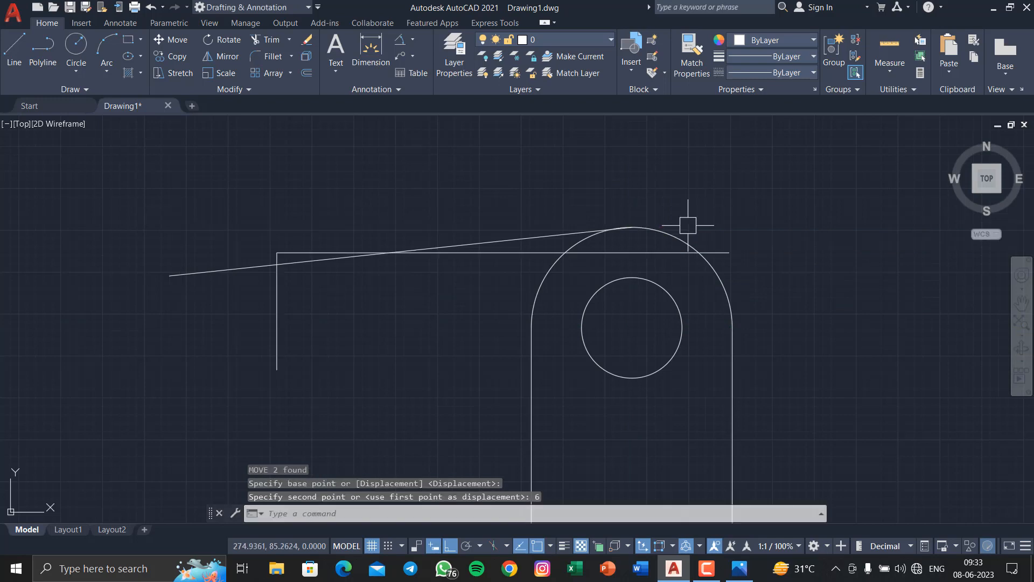
{"action": "key", "text": "ctrl+z"}
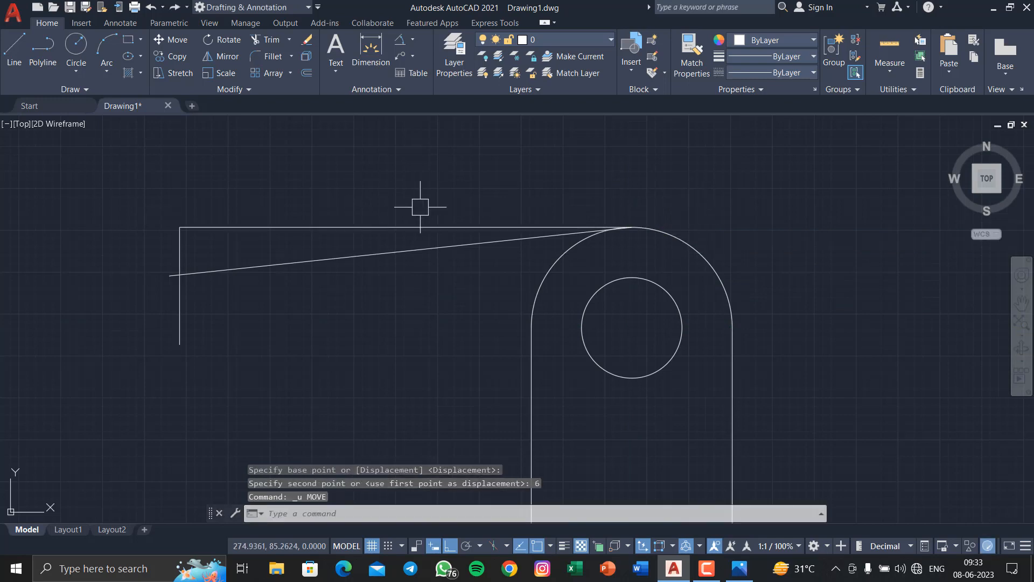
Move the horizontal line and the short vertical line 6 straight to the right from the arm's top quadrant.
{"action": "left_click", "coordinate": [399, 225]}
{"action": "left_click", "coordinate": [179, 242]}
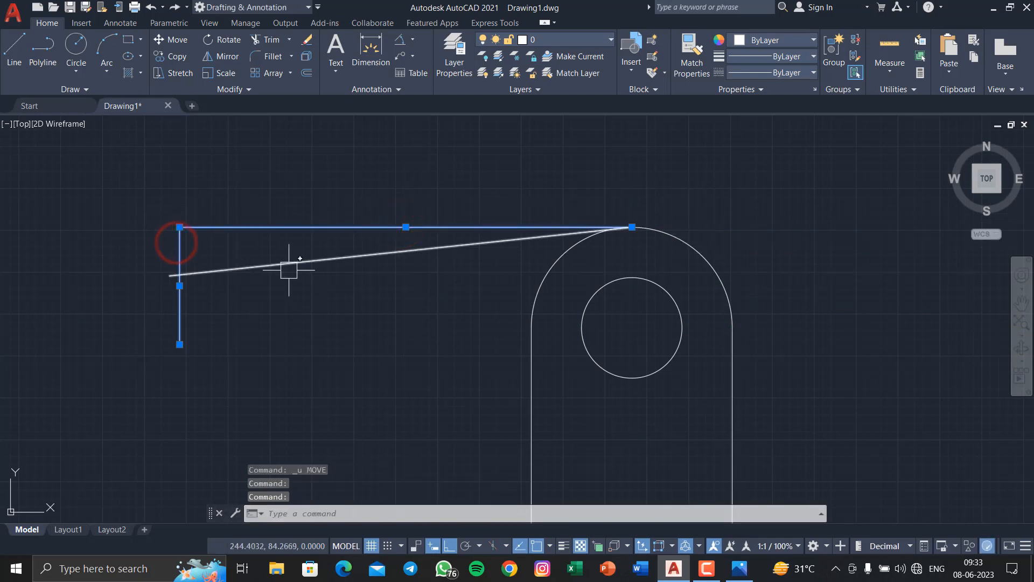
{"action": "type", "text": "M"}
{"action": "key", "text": "Return"}
{"action": "left_click", "coordinate": [633, 228]}
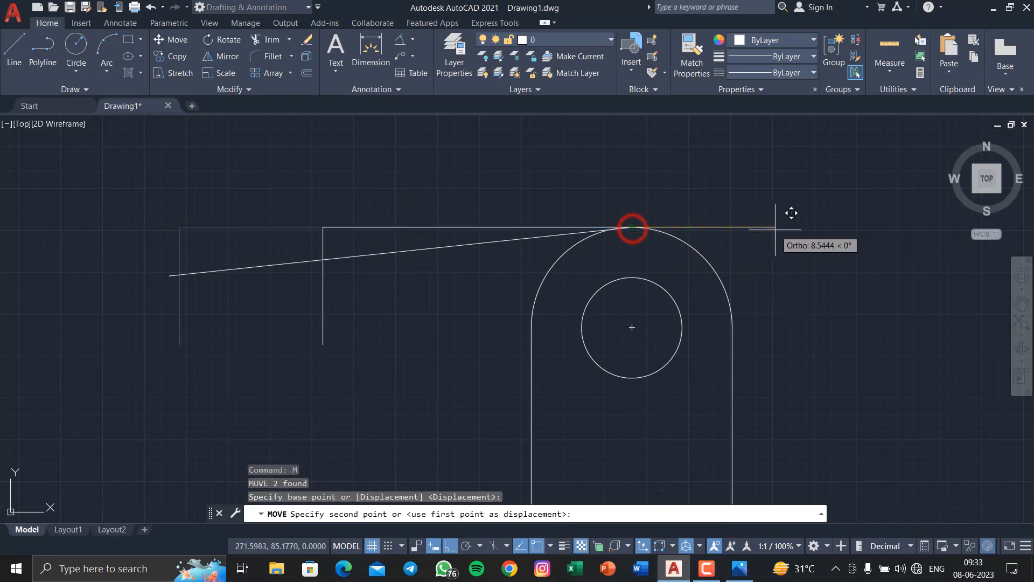
{"action": "type", "text": "6"}
{"action": "key", "text": "Return"}
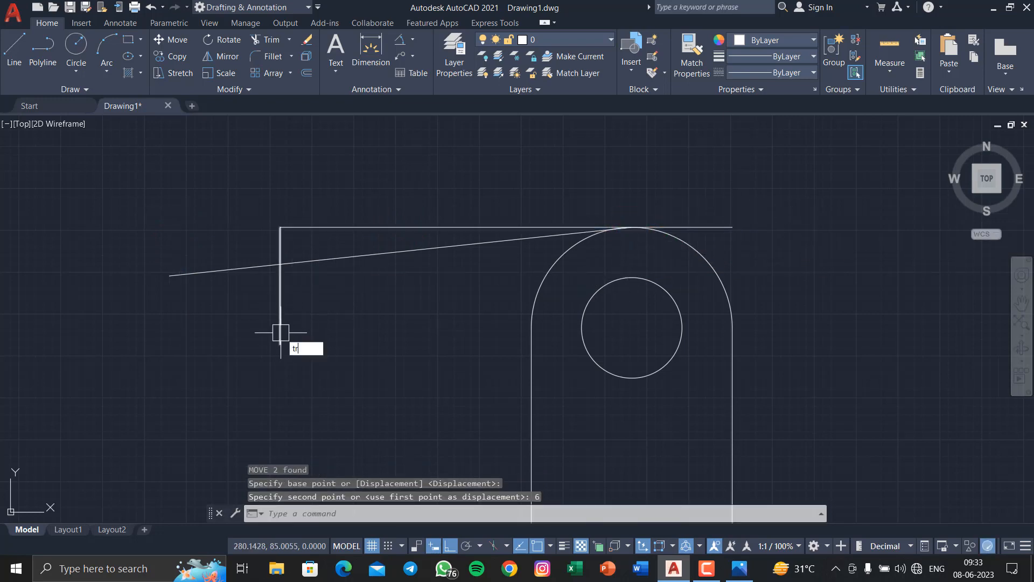
Trim the sloping line's overhang beyond the vertical, the horizontal line up to the arm's arc and the vertical above the sloping line.
{"action": "type", "text": "tr"}
{"action": "key", "text": "Return"}
{"action": "left_click", "coordinate": [250, 269]}
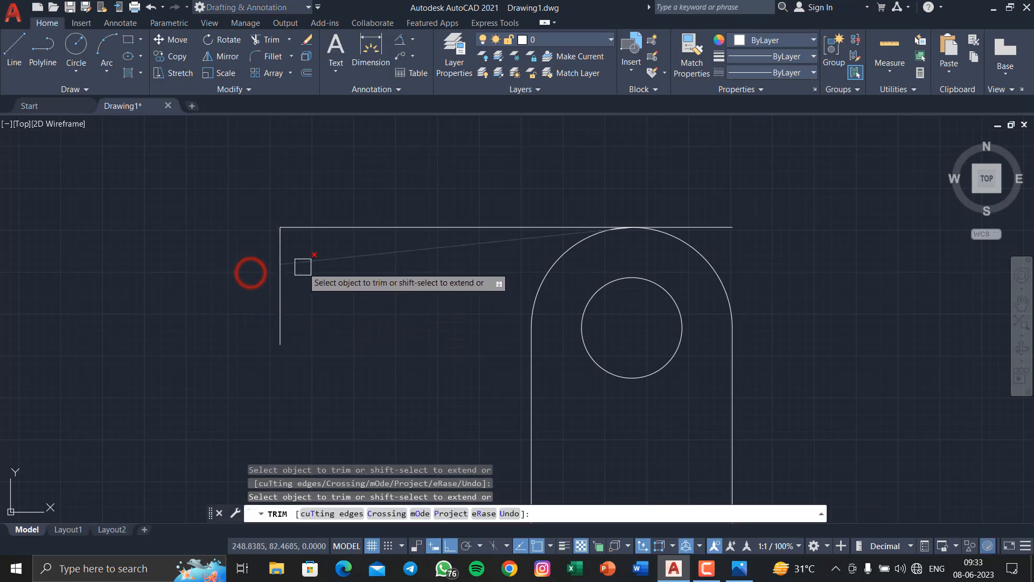
{"action": "scroll", "coordinate": [507, 294], "scroll_direction": "up", "scroll_amount": 5}
{"action": "middle_click_drag", "start_coordinate": [663, 296], "coordinate": [698, 362]}
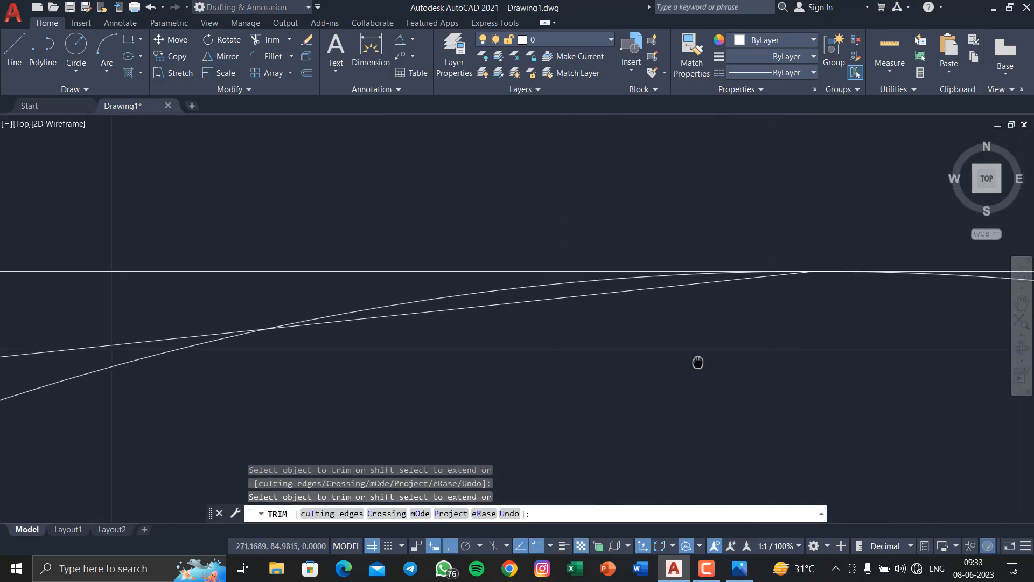
{"action": "left_click", "coordinate": [399, 265]}
{"action": "scroll", "coordinate": [358, 171], "scroll_direction": "down", "scroll_amount": 3}
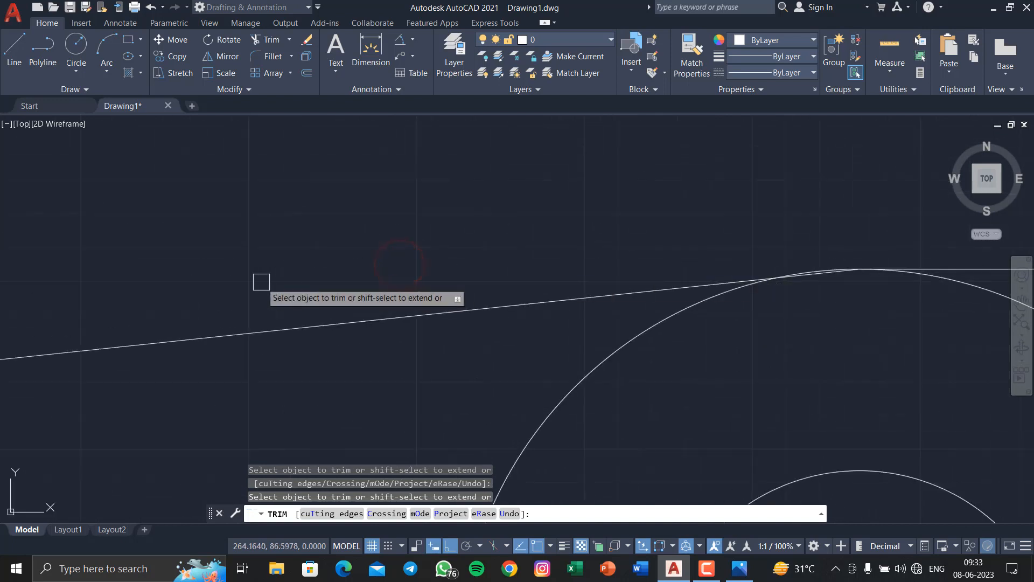
{"action": "scroll", "coordinate": [173, 273], "scroll_direction": "down", "scroll_amount": 2}
{"action": "left_click", "coordinate": [70, 293]}
Trim away the remaining horizontal line over the arm's top and the end of the sloping line inside the arc.
{"action": "scroll", "coordinate": [387, 283], "scroll_direction": "up", "scroll_amount": 5}
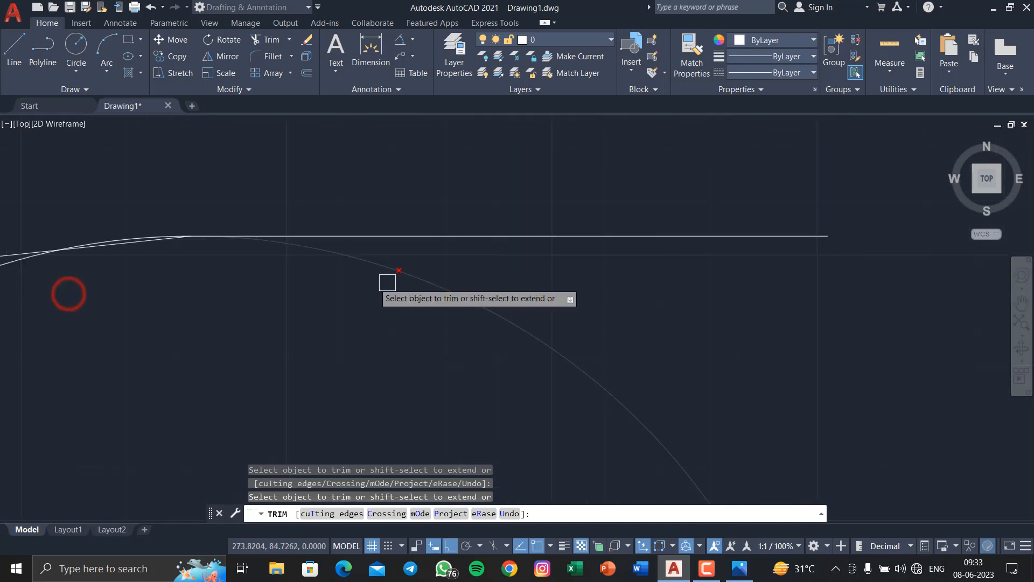
{"action": "scroll", "coordinate": [388, 283], "scroll_direction": "up", "scroll_amount": 2}
{"action": "middle_click_drag", "start_coordinate": [302, 295], "coordinate": [635, 377]}
{"action": "scroll", "coordinate": [455, 338], "scroll_direction": "down", "scroll_amount": 3}
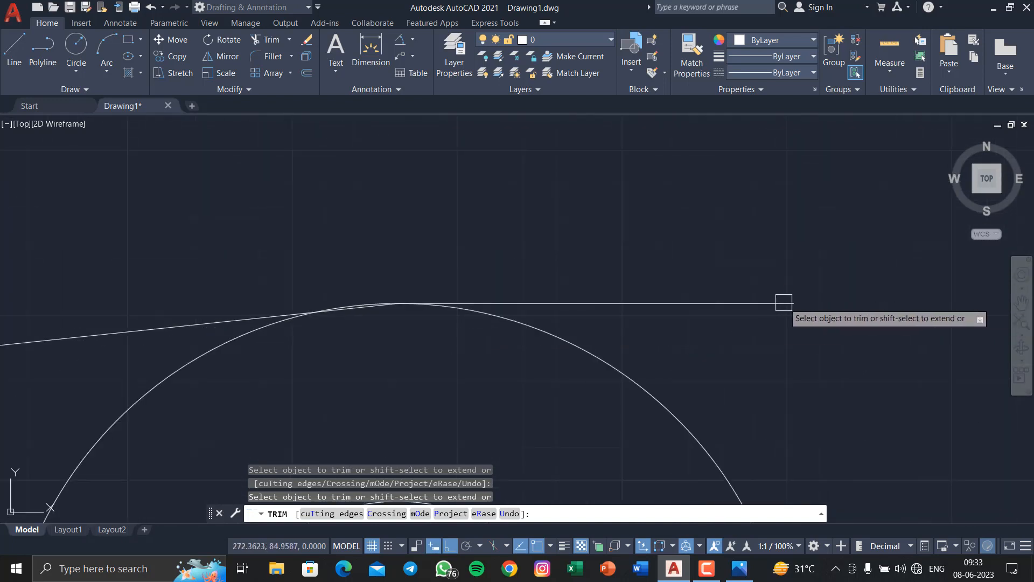
{"action": "left_click", "coordinate": [784, 302]}
{"action": "scroll", "coordinate": [439, 372], "scroll_direction": "up", "scroll_amount": 4}
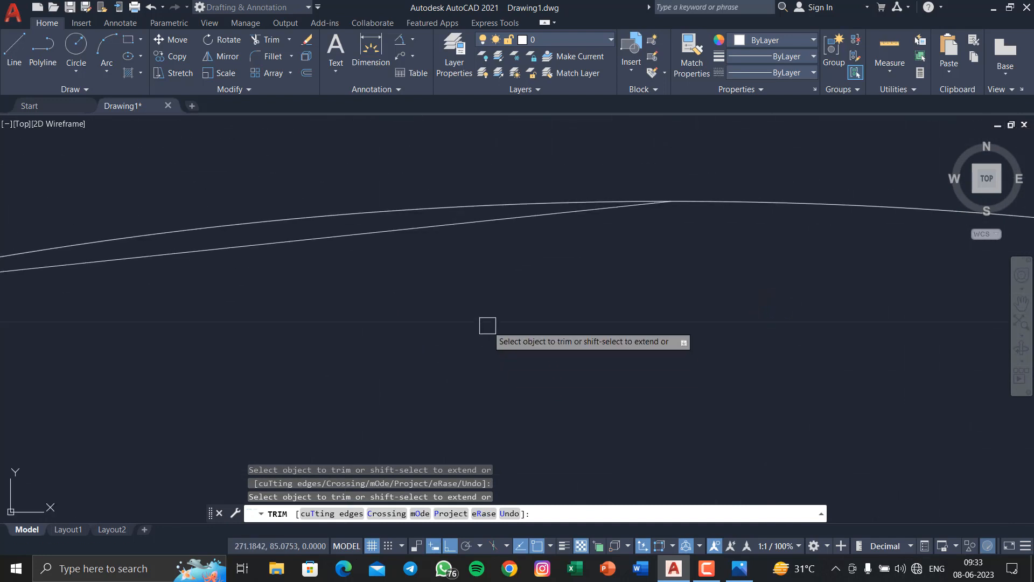
{"action": "scroll", "coordinate": [487, 325], "scroll_direction": "down", "scroll_amount": 2}
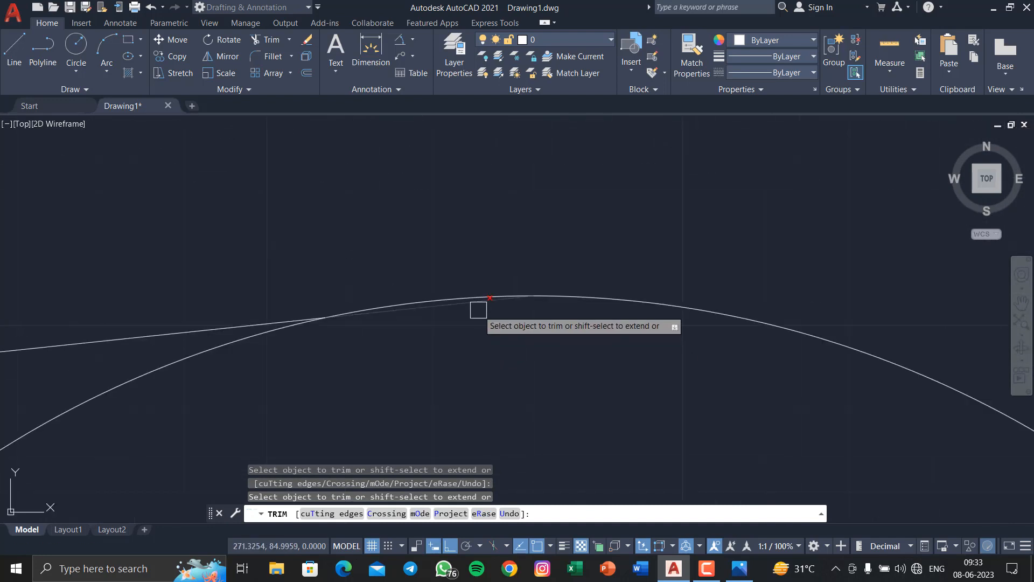
{"action": "left_click", "coordinate": [478, 310]}
{"action": "key", "text": "Escape"}
{"action": "scroll", "coordinate": [492, 337], "scroll_direction": "down", "scroll_amount": 3}
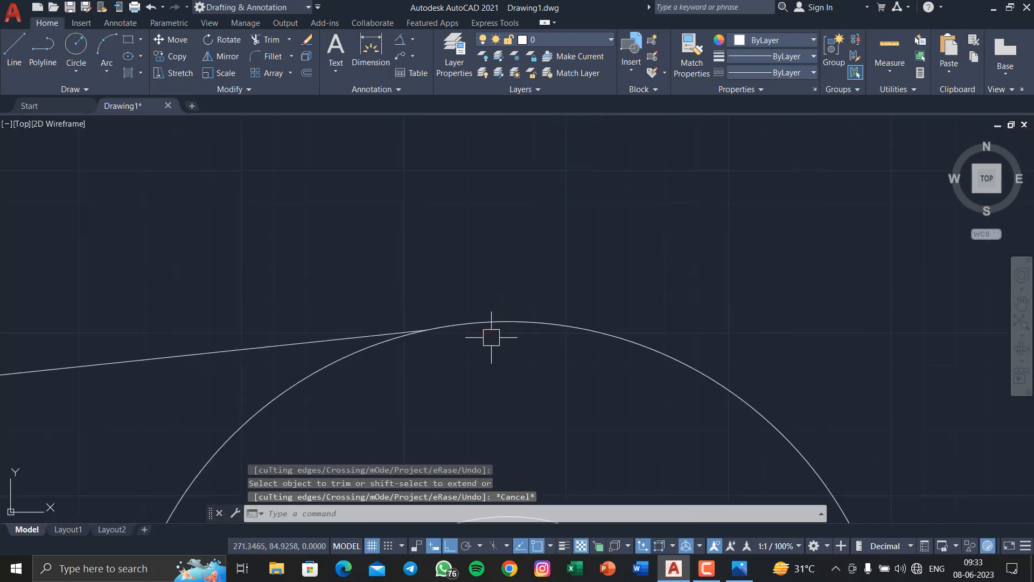
{"action": "middle_click_drag", "start_coordinate": [492, 337], "coordinate": [557, 200]}
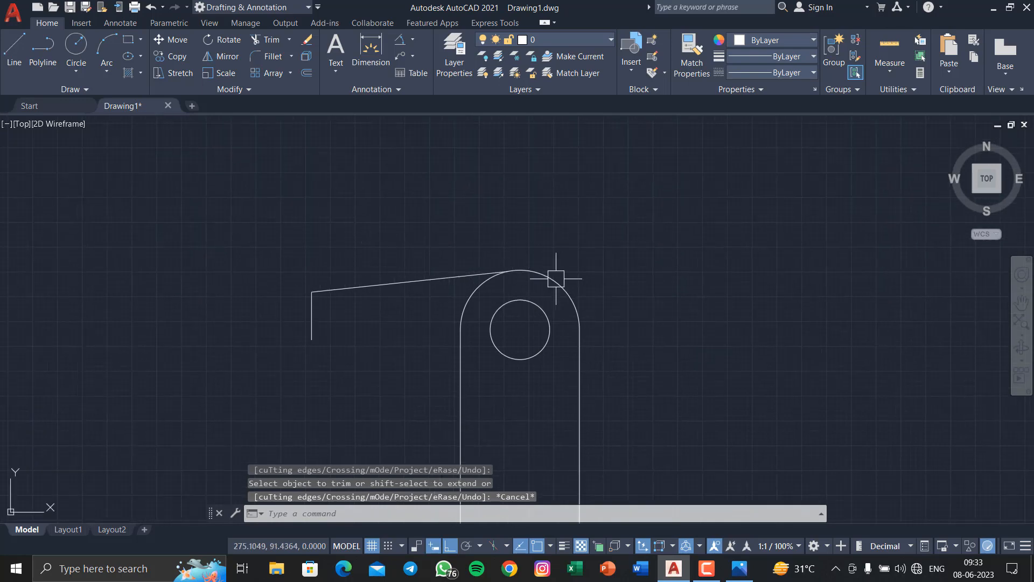
Check the reference image and draw a horizontal line from the short vertical line's lower end toward the arm.
{"action": "left_click", "coordinate": [739, 567]}
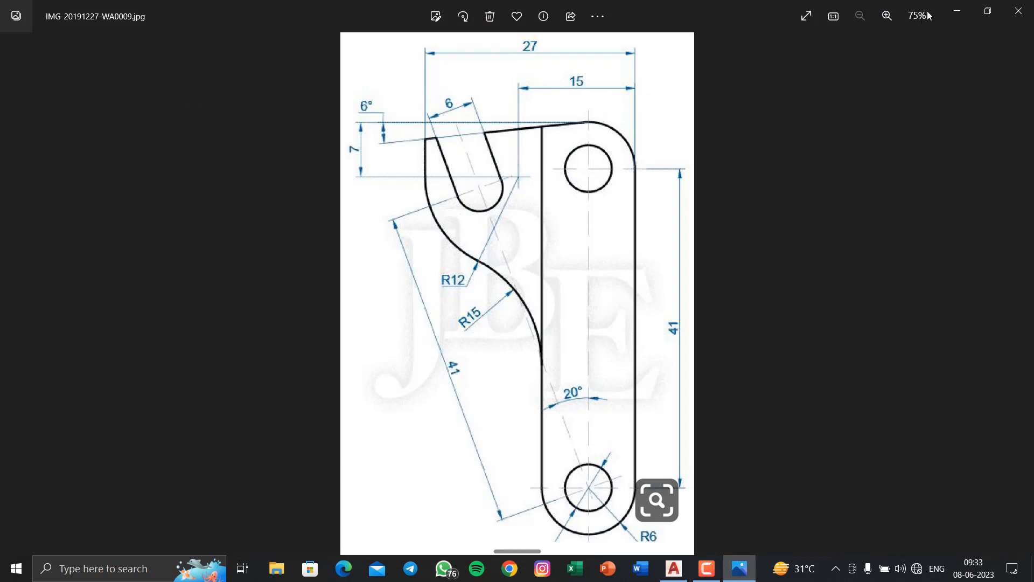
{"action": "left_click", "coordinate": [953, 12]}
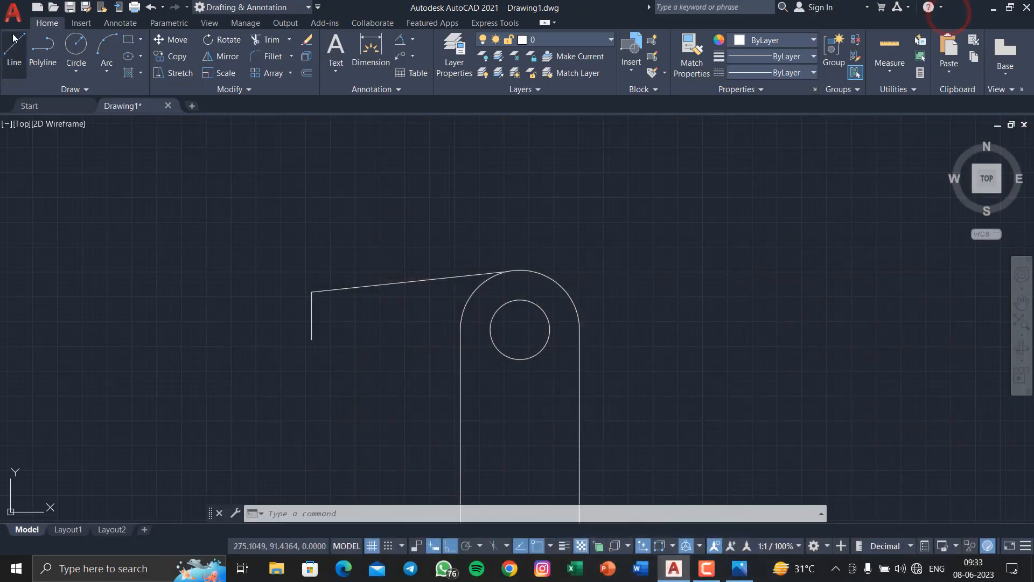
{"action": "left_click", "coordinate": [12, 52]}
{"action": "left_click", "coordinate": [311, 339]}
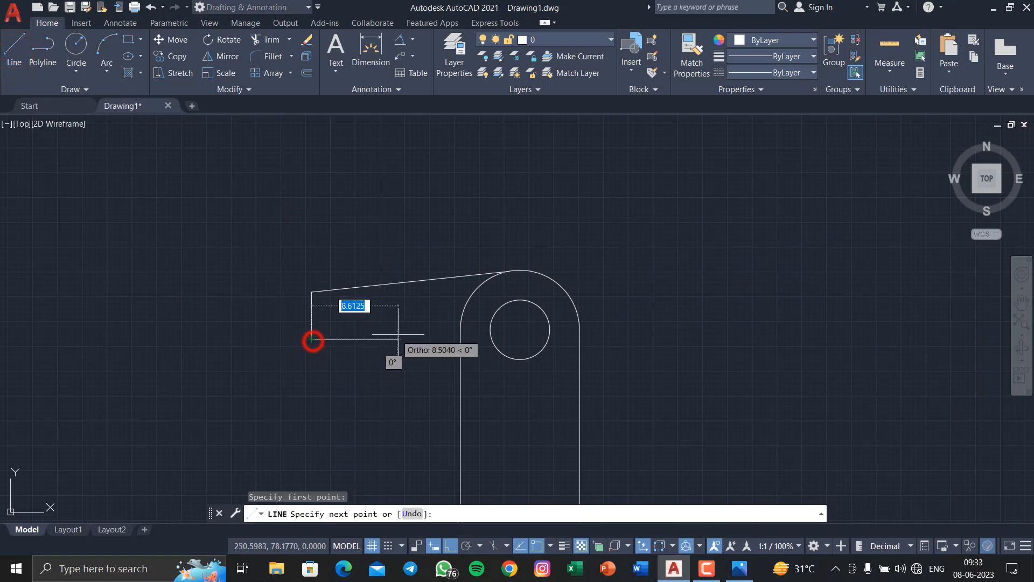
{"action": "left_click", "coordinate": [435, 339]}
{"action": "key", "text": "Return"}
Draw a line 15 to the left from above the arm's right edge at top-quadrant height, continuing it straight down past the jaw's lower horizontal line.
{"action": "key", "text": "Return"}
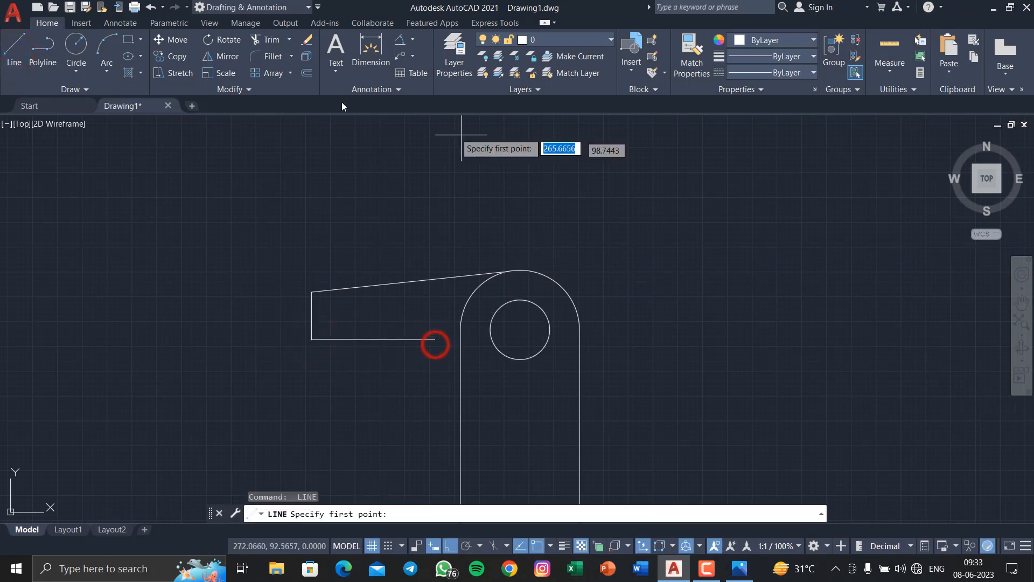
{"action": "left_click", "coordinate": [15, 51]}
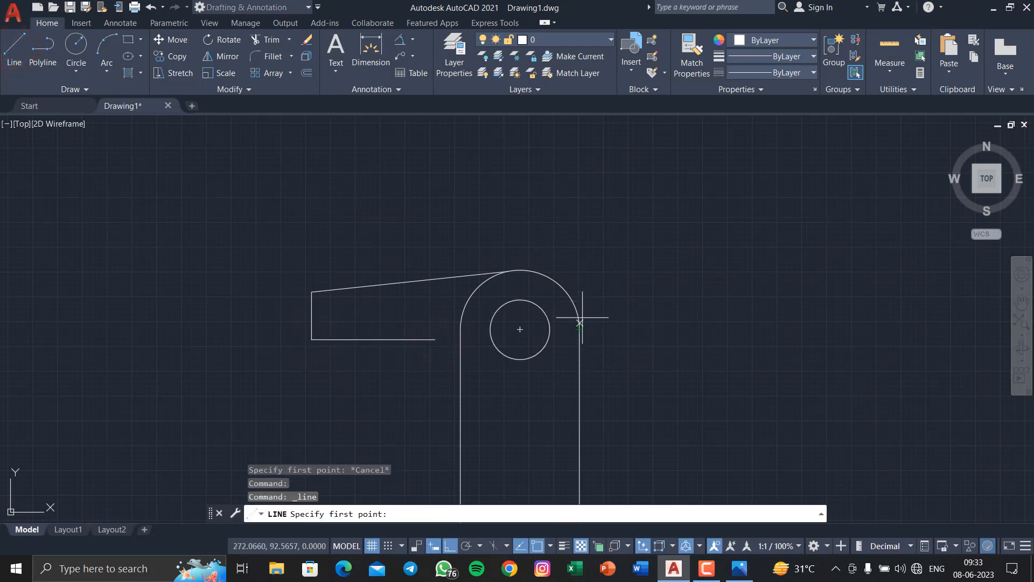
{"action": "left_click", "coordinate": [579, 270]}
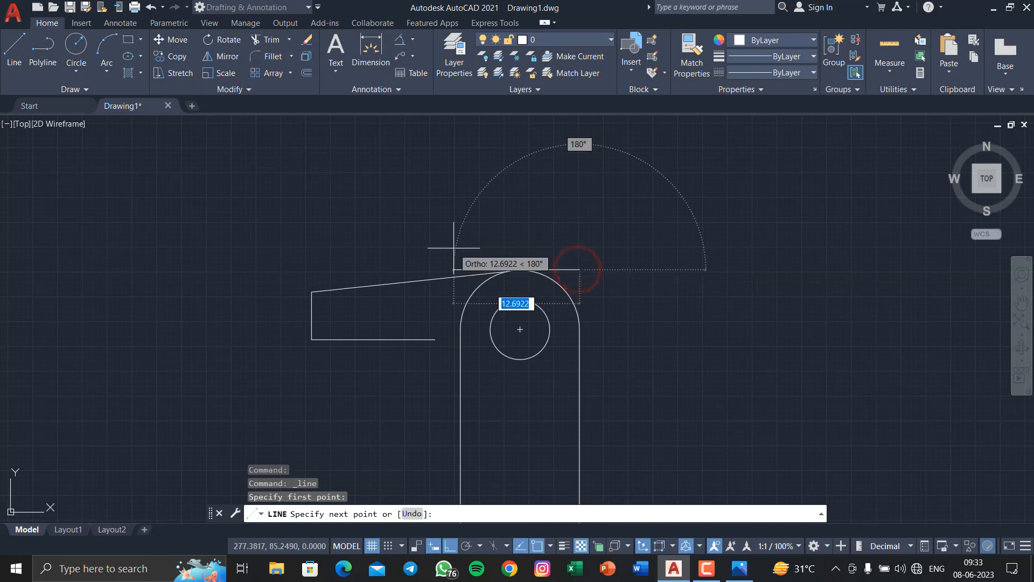
{"action": "type", "text": "15"}
{"action": "key", "text": "Return"}
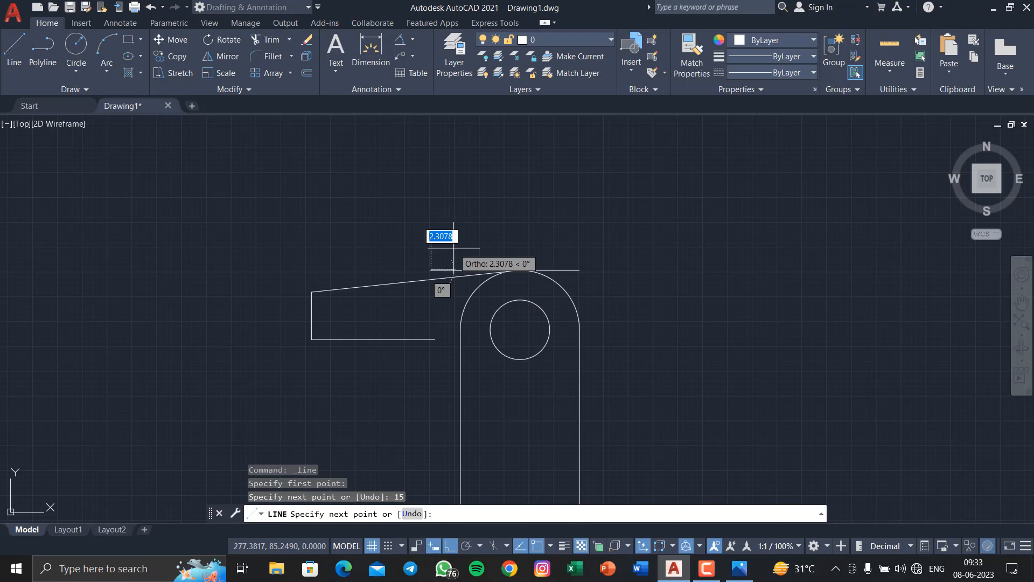
{"action": "left_click", "coordinate": [430, 390]}
{"action": "right_click", "coordinate": [430, 390]}
{"action": "left_click", "coordinate": [467, 398]}
Trim the new vertical line and the jaw's lower horizontal line at their intersection so they form a corner.
{"action": "scroll", "coordinate": [407, 341], "scroll_direction": "up", "scroll_amount": 8}
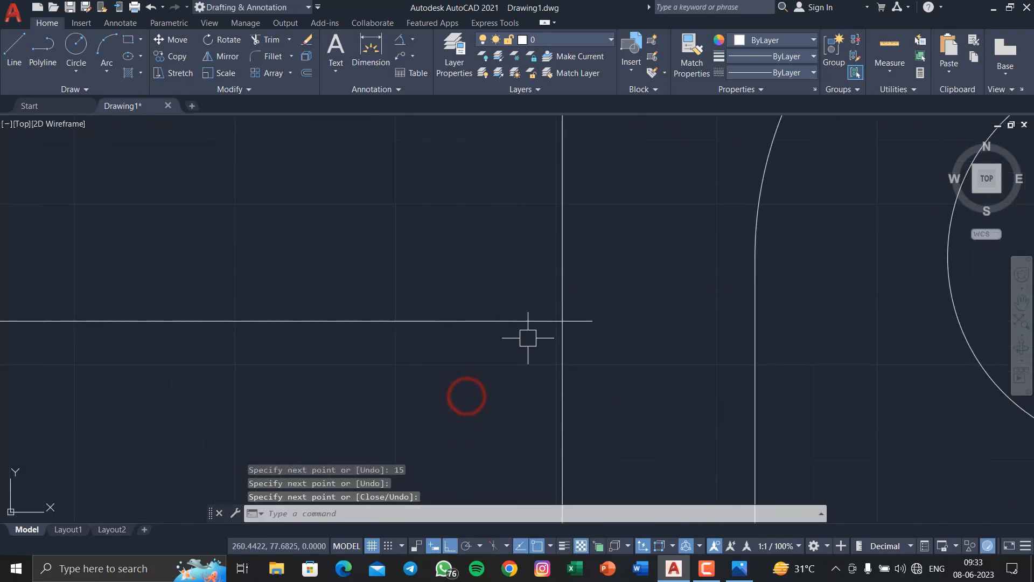
{"action": "type", "text": "tr"}
{"action": "key", "text": "Return"}
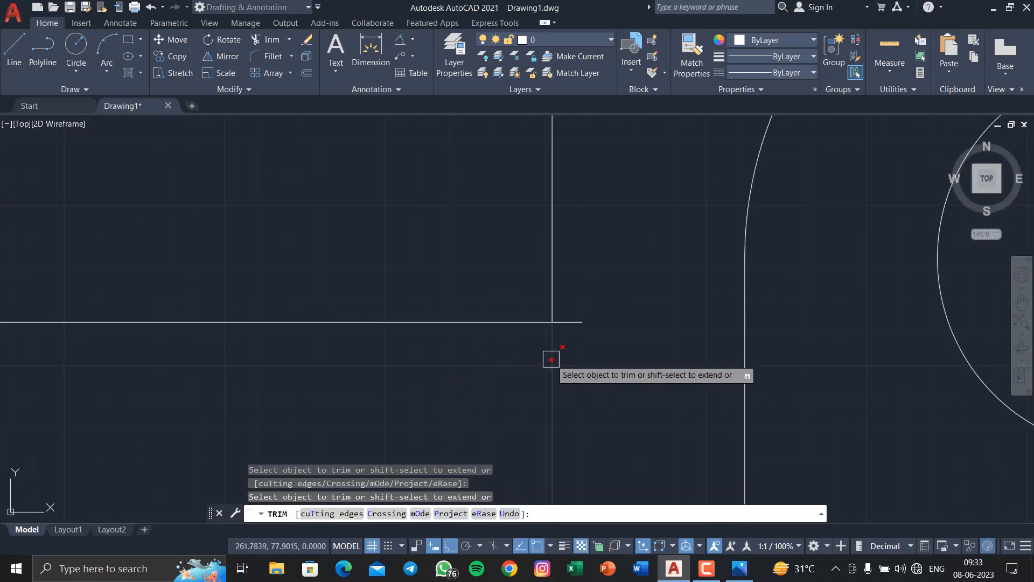
{"action": "left_click", "coordinate": [551, 358]}
{"action": "left_click", "coordinate": [575, 325]}
{"action": "scroll", "coordinate": [555, 329], "scroll_direction": "down", "scroll_amount": 5}
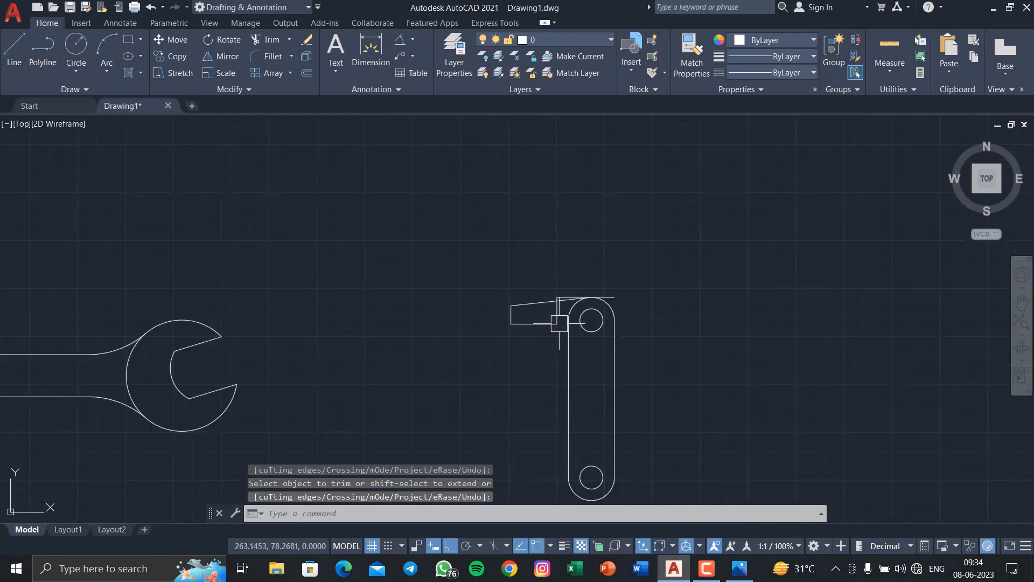
Draw a circle of radius 12 centred on the jaw's lower corner nearest the arm and inspect where it meets the short vertical line.
{"action": "scroll", "coordinate": [541, 289], "scroll_direction": "up", "scroll_amount": 5}
{"action": "left_click", "coordinate": [64, 54]}
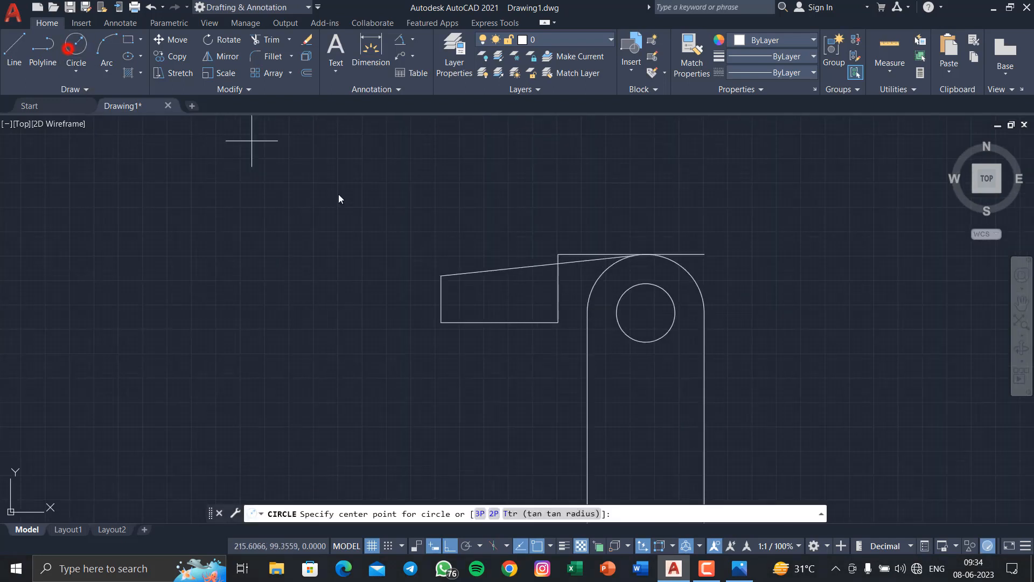
{"action": "left_click", "coordinate": [558, 321]}
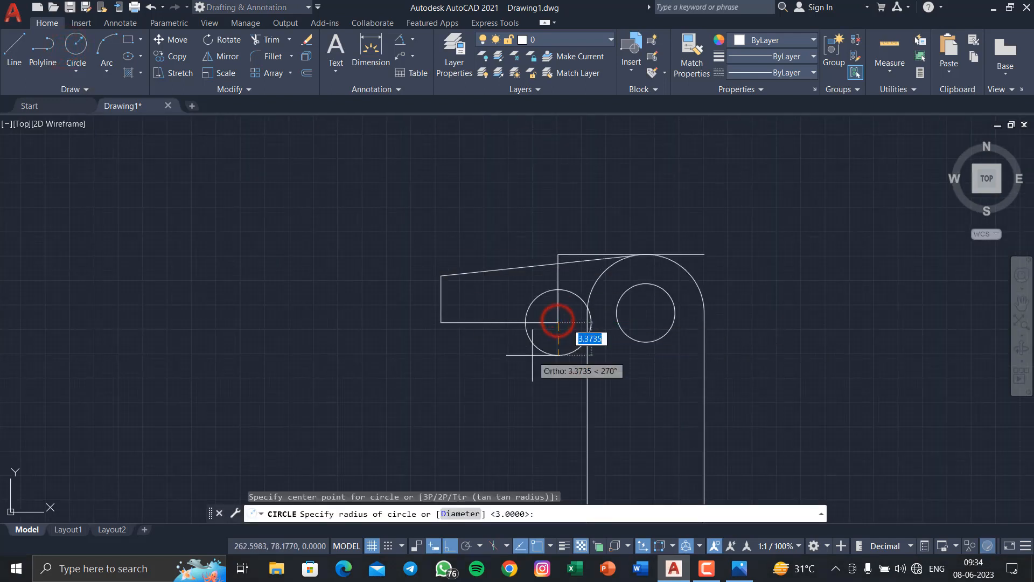
{"action": "type", "text": "12"}
{"action": "key", "text": "Return"}
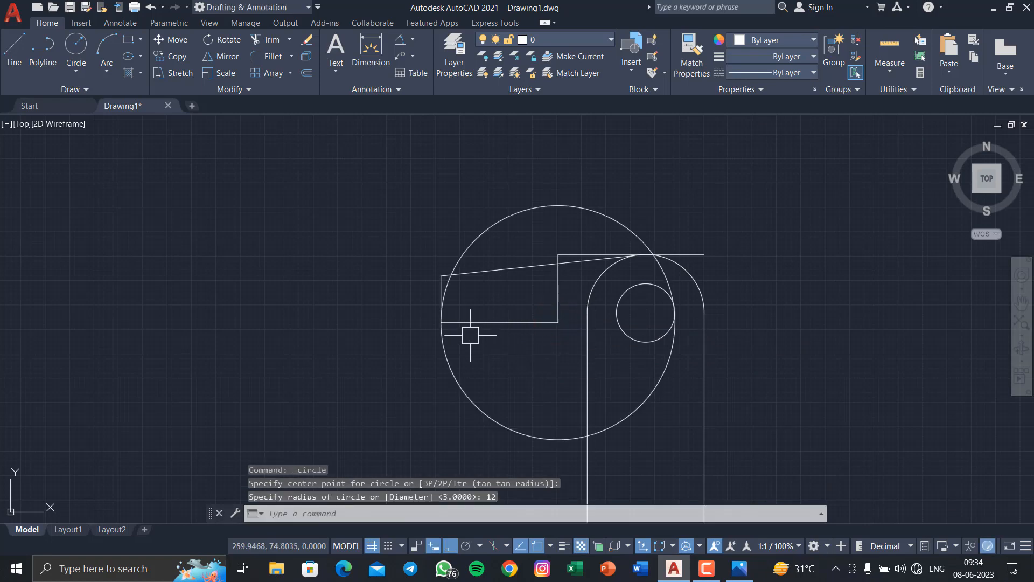
{"action": "scroll", "coordinate": [470, 335], "scroll_direction": "up", "scroll_amount": 5}
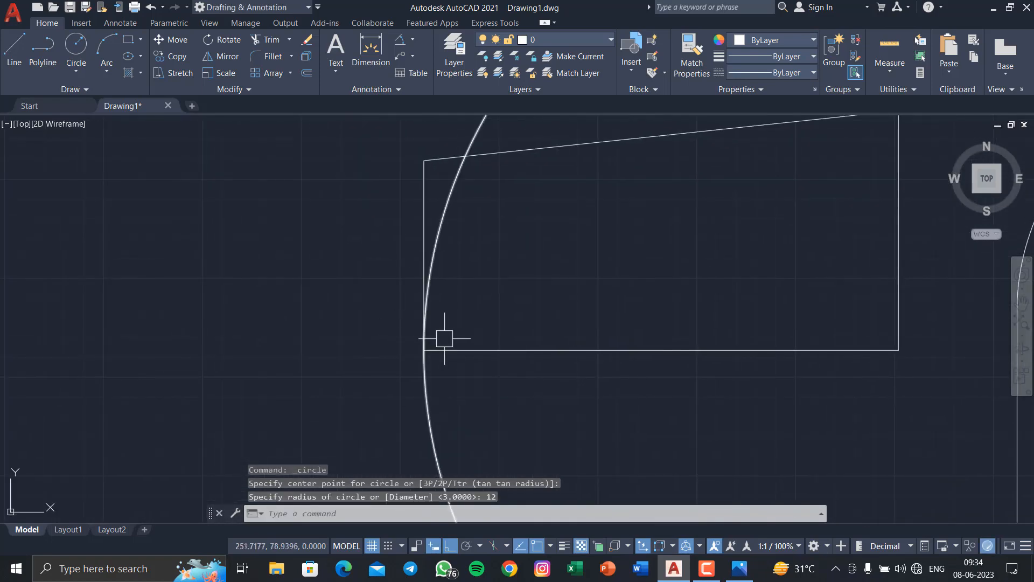
{"action": "scroll", "coordinate": [429, 338], "scroll_direction": "up", "scroll_amount": 5}
{"action": "middle_click_drag", "start_coordinate": [395, 318], "coordinate": [358, 293]}
{"action": "scroll", "coordinate": [369, 371], "scroll_direction": "down", "scroll_amount": 11}
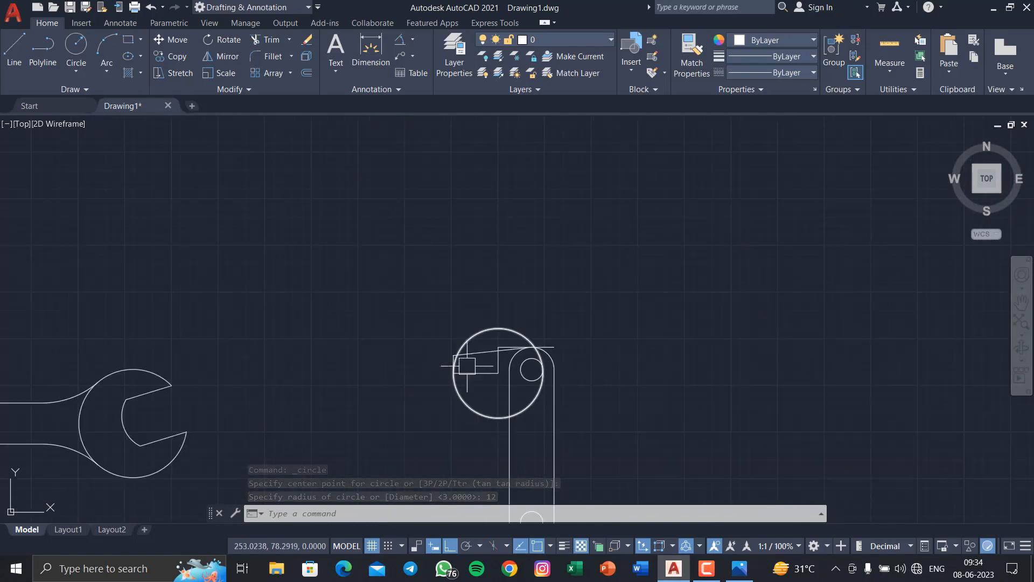
Trim the R12 circle above the jaw's lower corner and inside the arm, keeping the arc that curves down to the arm.
{"action": "middle_click_drag", "start_coordinate": [467, 366], "coordinate": [330, 287]}
{"action": "scroll", "coordinate": [355, 365], "scroll_direction": "up", "scroll_amount": 6}
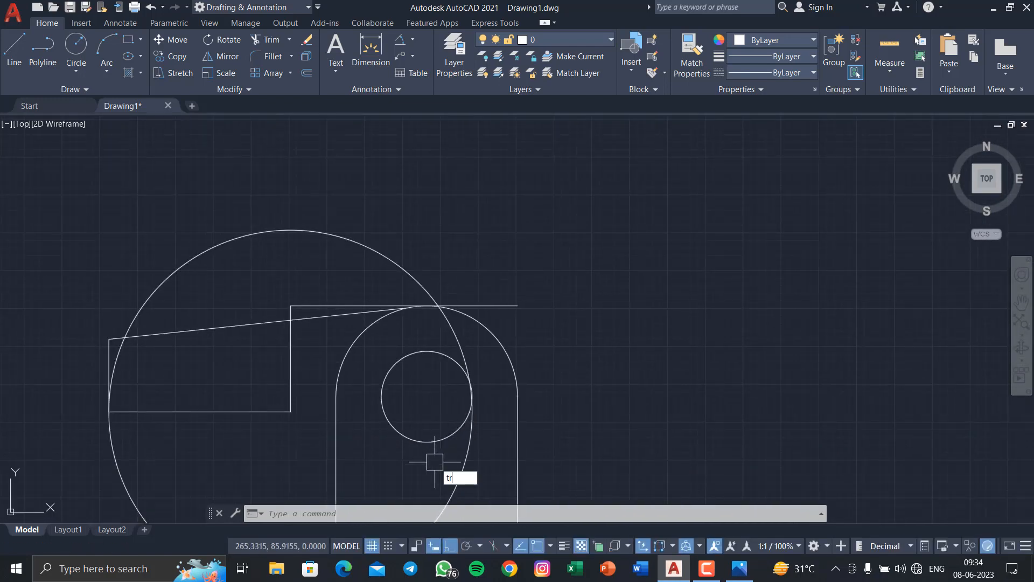
{"action": "key", "text": "Return"}
{"action": "left_click", "coordinate": [323, 234]}
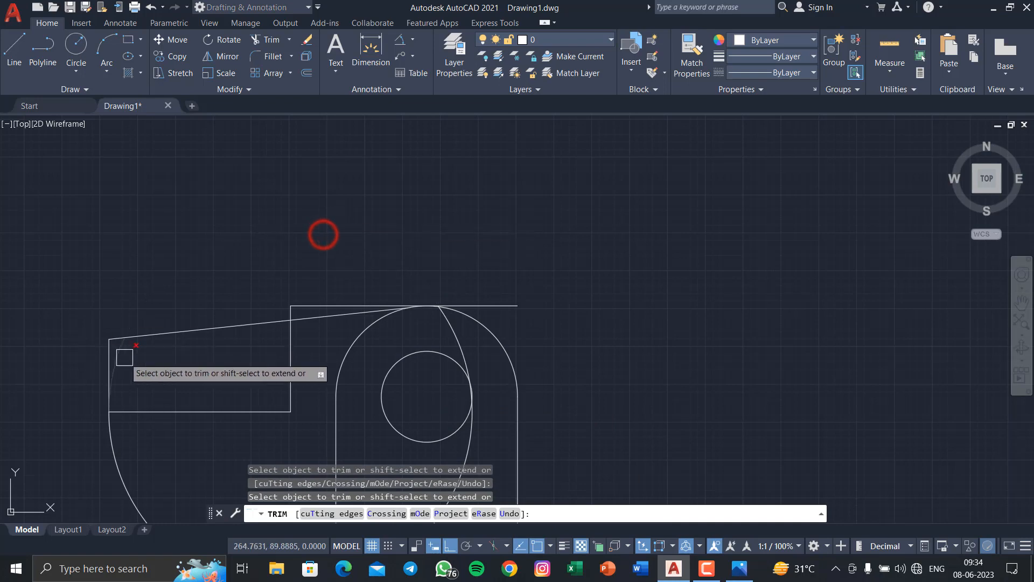
{"action": "scroll", "coordinate": [125, 357], "scroll_direction": "down", "scroll_amount": 4}
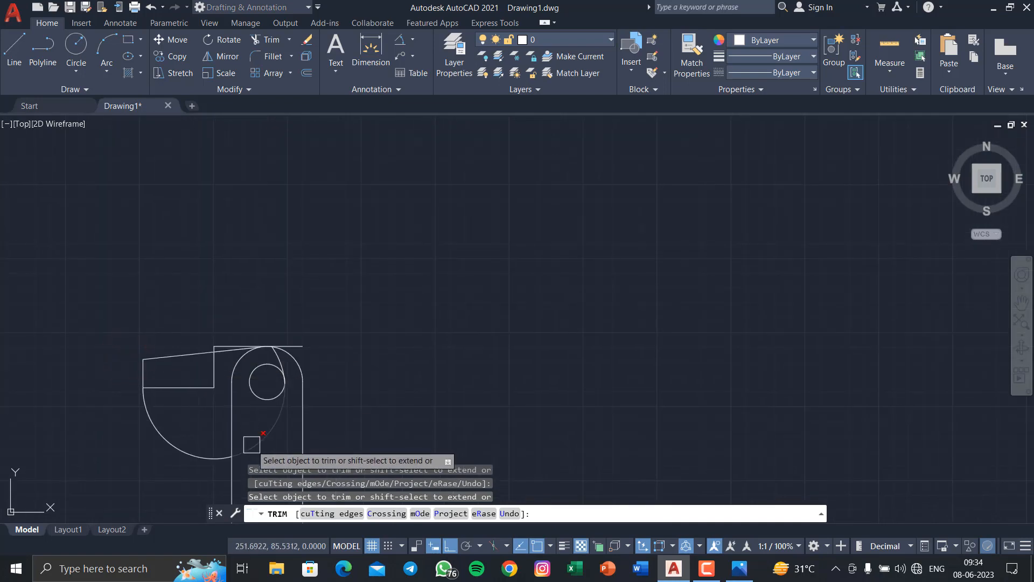
{"action": "scroll", "coordinate": [267, 408], "scroll_direction": "up", "scroll_amount": 6}
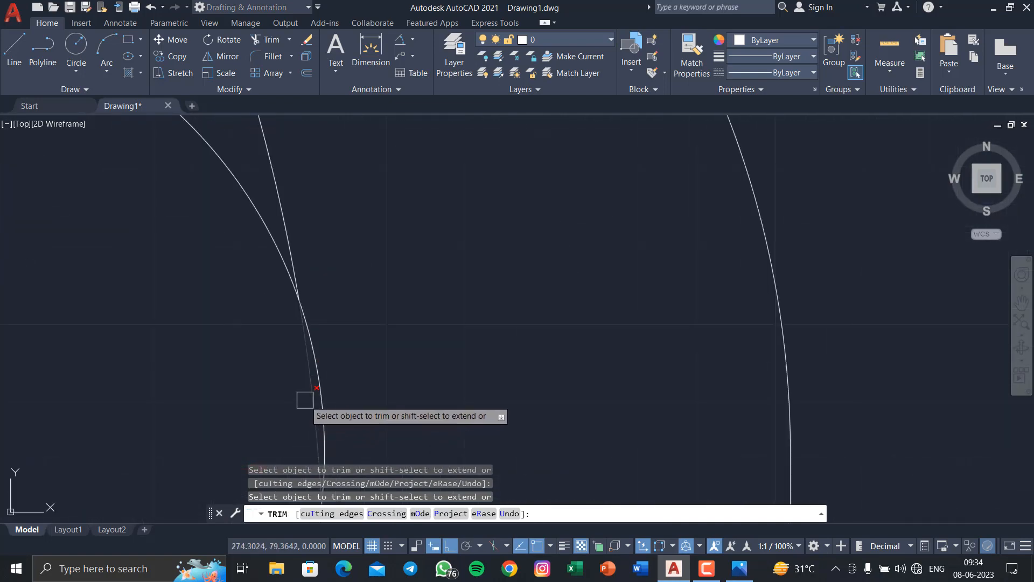
{"action": "scroll", "coordinate": [290, 221], "scroll_direction": "down", "scroll_amount": 5}
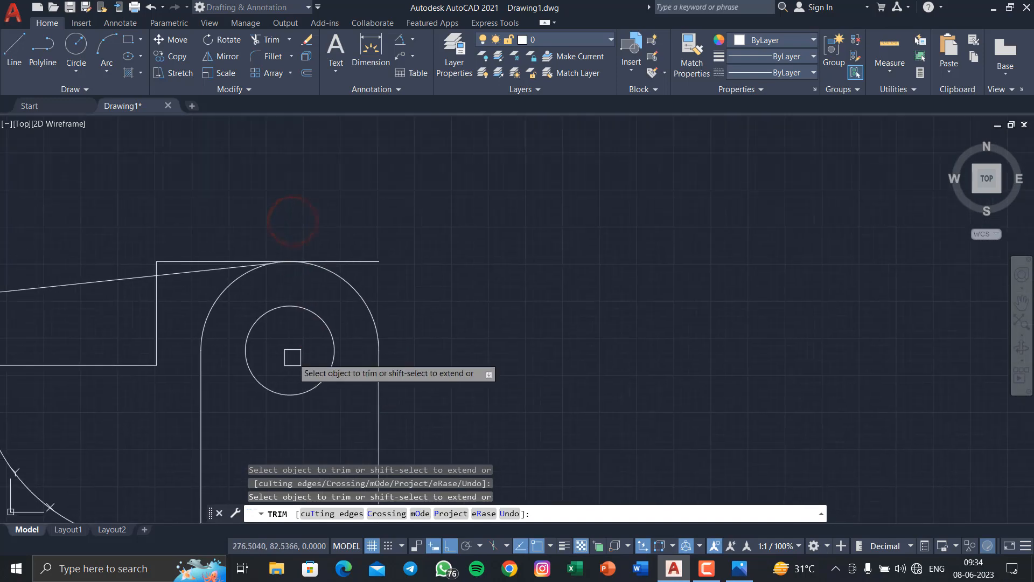
{"action": "scroll", "coordinate": [334, 299], "scroll_direction": "up", "scroll_amount": 6}
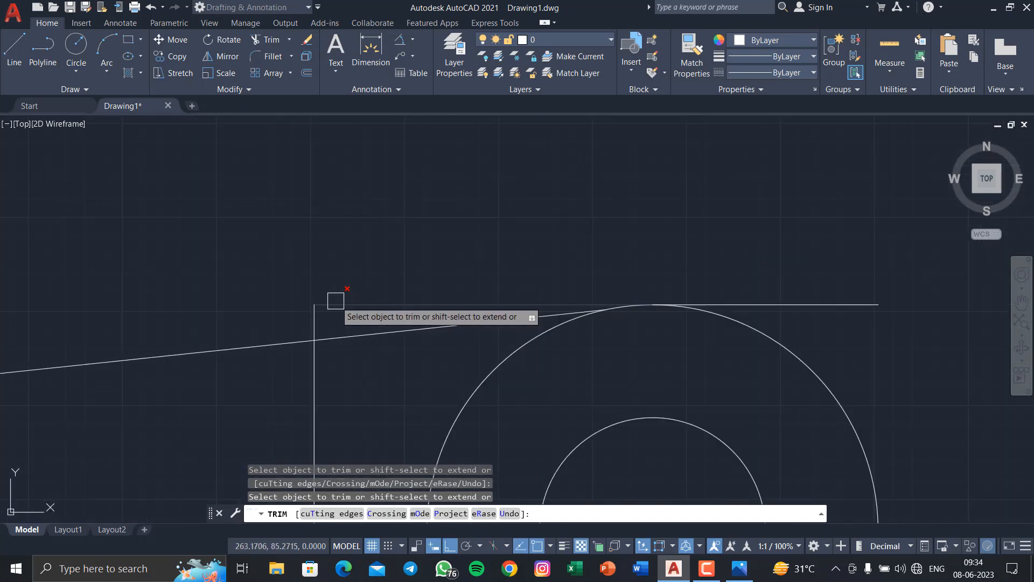
Trim away the horizontal construction line above the arm and the jaw's inner vertical and lower horizontal lines.
{"action": "left_click", "coordinate": [306, 321]}
{"action": "middle_click_drag", "start_coordinate": [749, 244], "coordinate": [633, 256]}
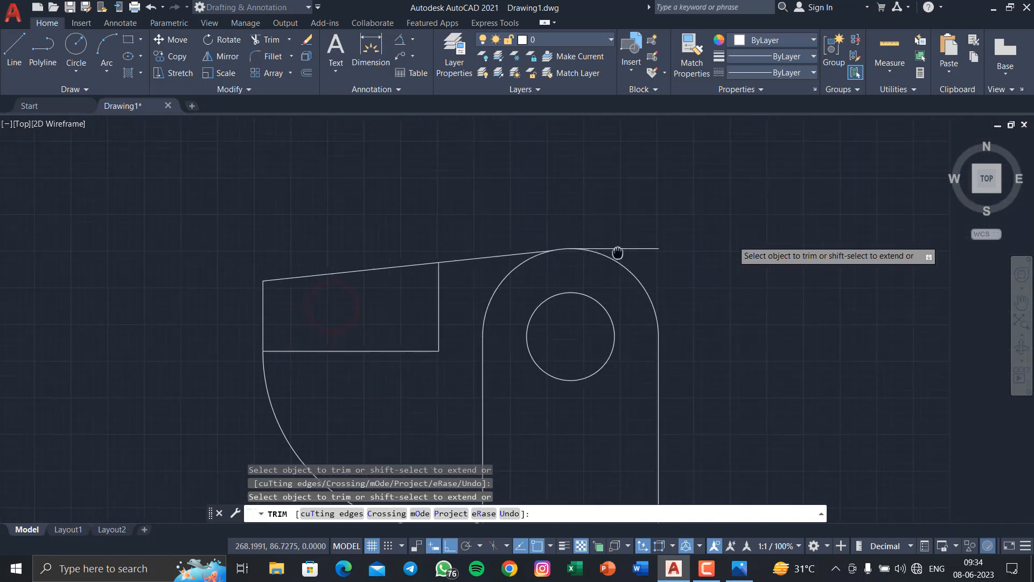
{"action": "left_click", "coordinate": [637, 243]}
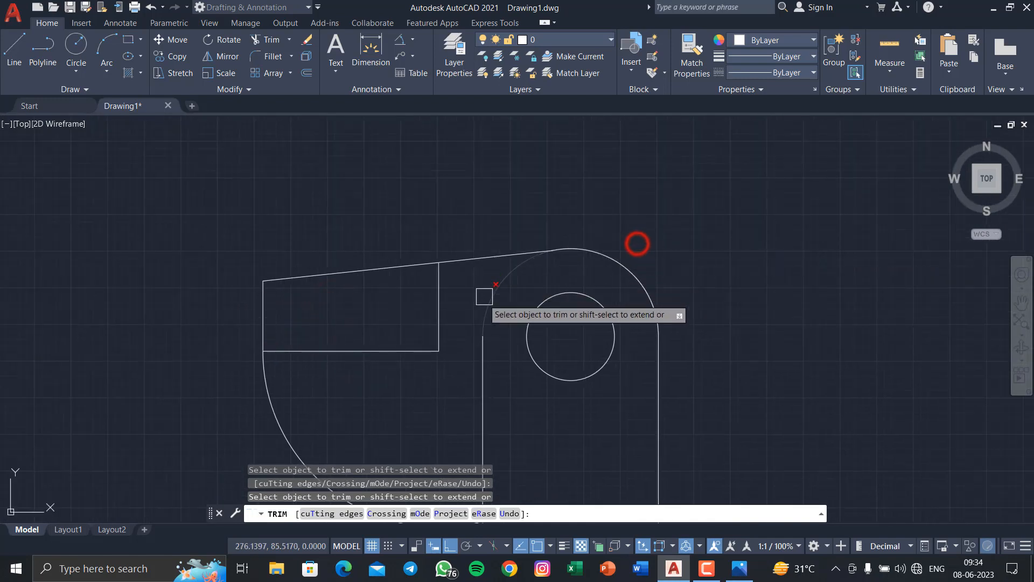
{"action": "left_click", "coordinate": [442, 309]}
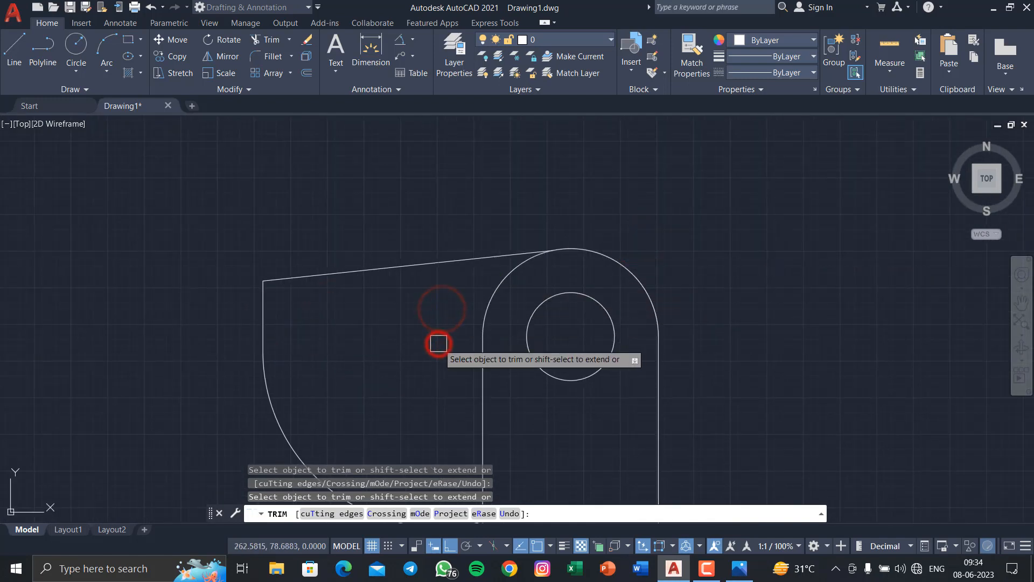
{"action": "key", "text": "Escape"}
{"action": "scroll", "coordinate": [458, 318], "scroll_direction": "down", "scroll_amount": 5}
{"action": "scroll", "coordinate": [479, 344], "scroll_direction": "up", "scroll_amount": 4}
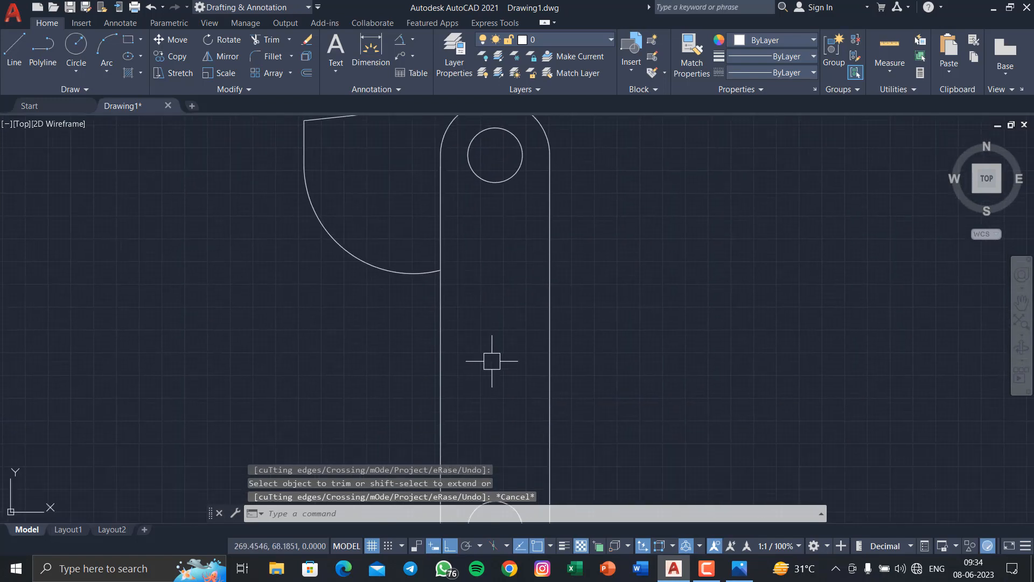
Check the reference image and draw a circle of radius 15 tangent to the R12 arc and the arm's jaw-side edge.
{"action": "left_click", "coordinate": [728, 570]}
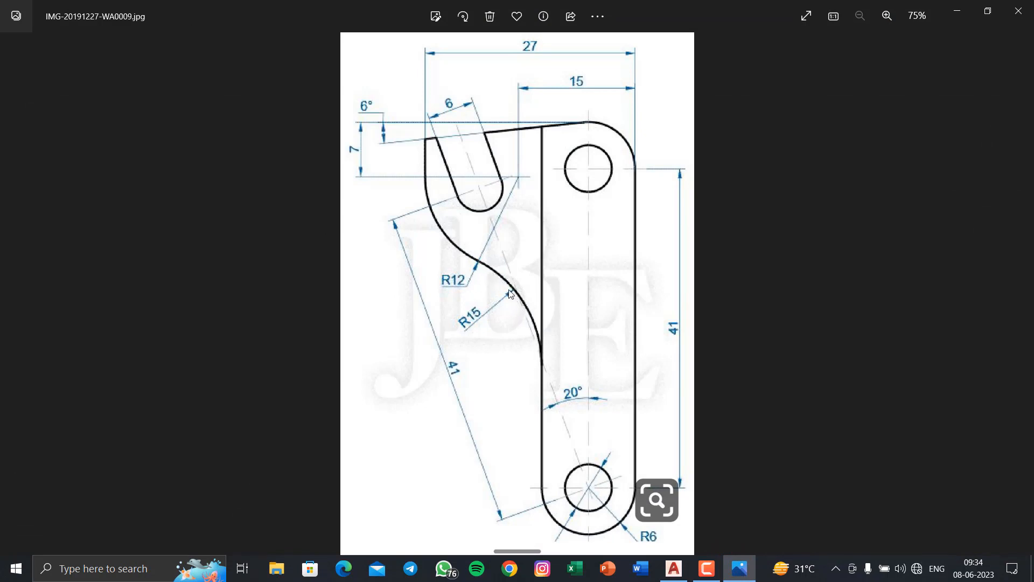
{"action": "left_click", "coordinate": [957, 16]}
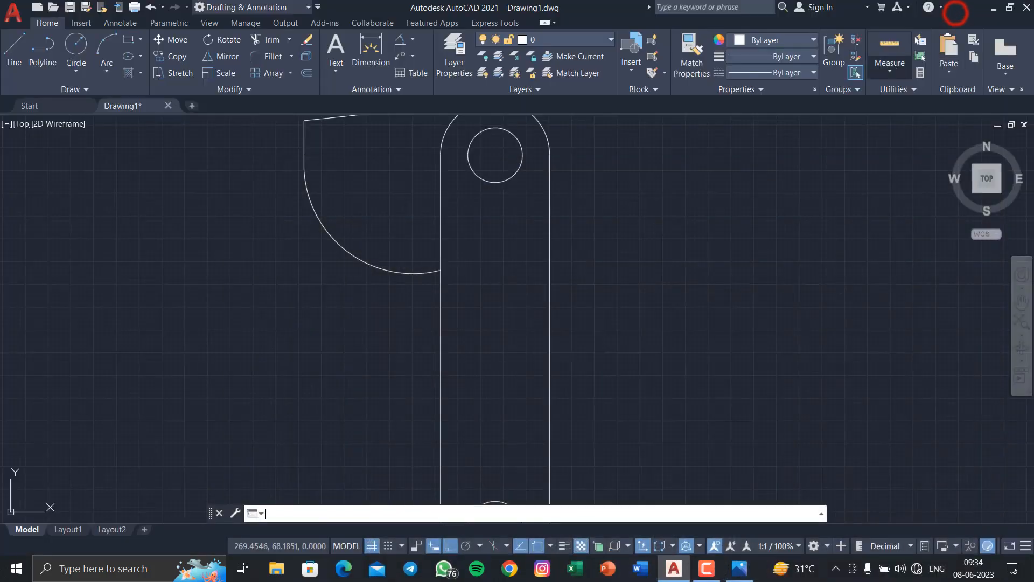
{"action": "middle_click_drag", "start_coordinate": [388, 215], "coordinate": [394, 273]}
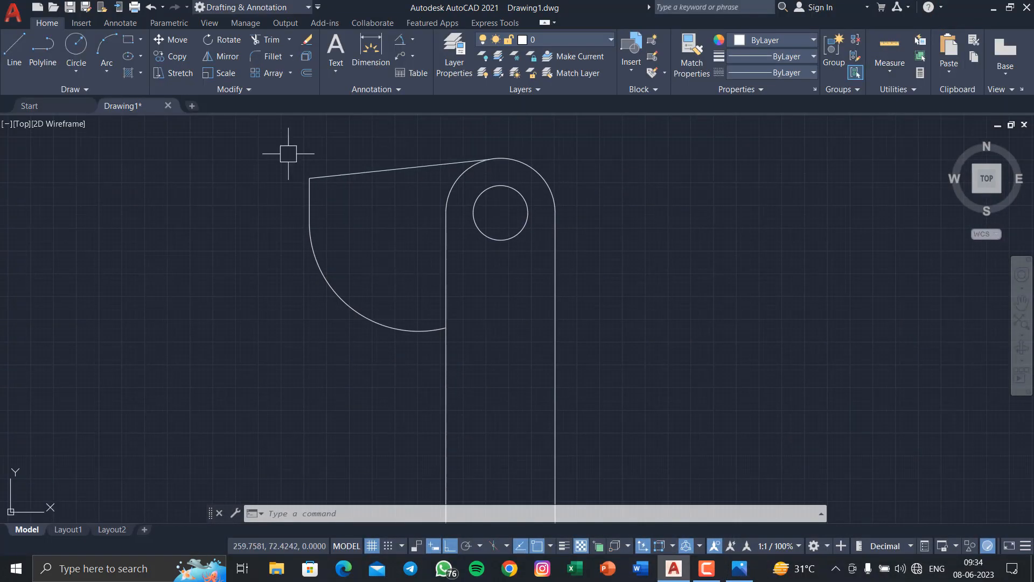
{"action": "left_click", "coordinate": [76, 74]}
{"action": "left_click", "coordinate": [114, 205]}
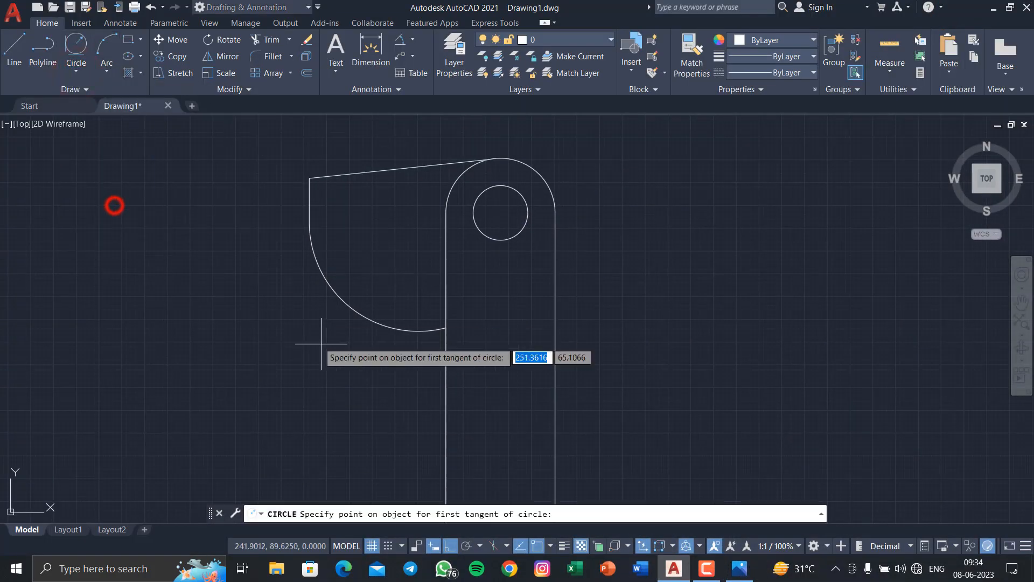
{"action": "left_click", "coordinate": [362, 313]}
{"action": "left_click", "coordinate": [442, 421]}
{"action": "type", "text": "50"}
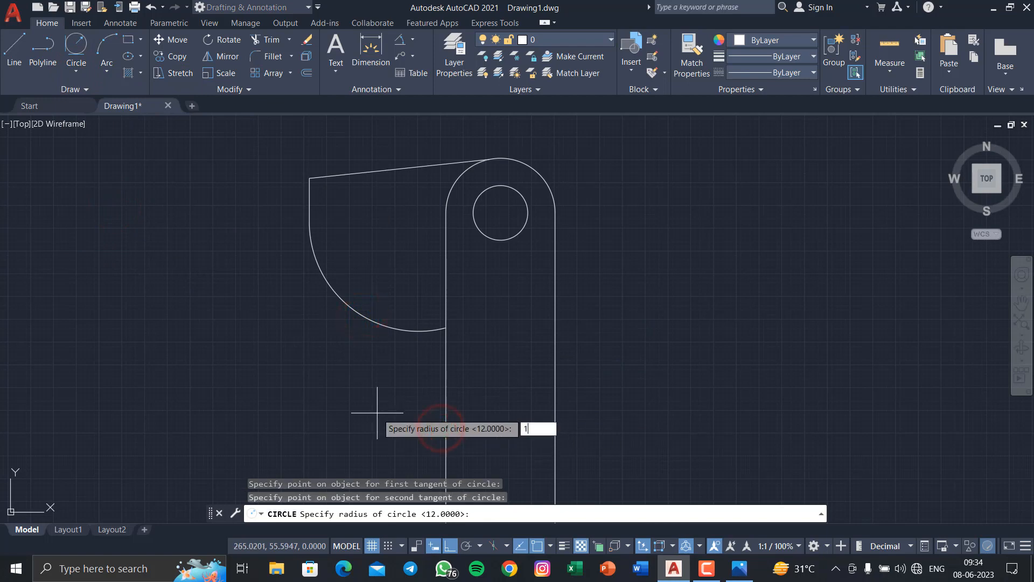
{"action": "key", "text": "Return"}
{"action": "type", "text": "15"}
{"action": "key", "text": "Return"}
{"action": "scroll", "coordinate": [354, 249], "scroll_direction": "down", "scroll_amount": 2}
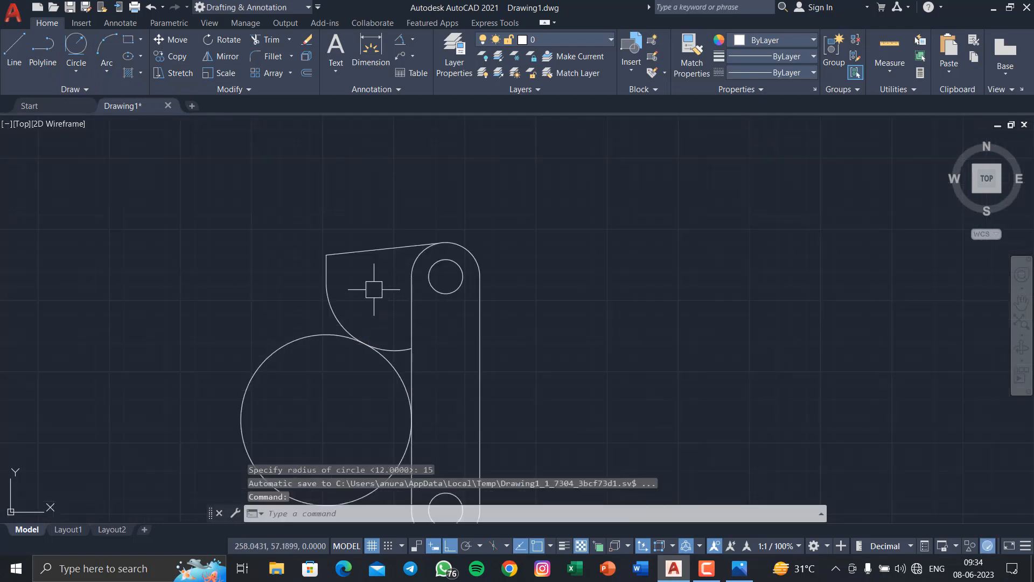
Try to trim the R15 circle's outer part and the R12 arc beyond their tangent point, and undo the trimming.
{"action": "type", "text": "tr"}
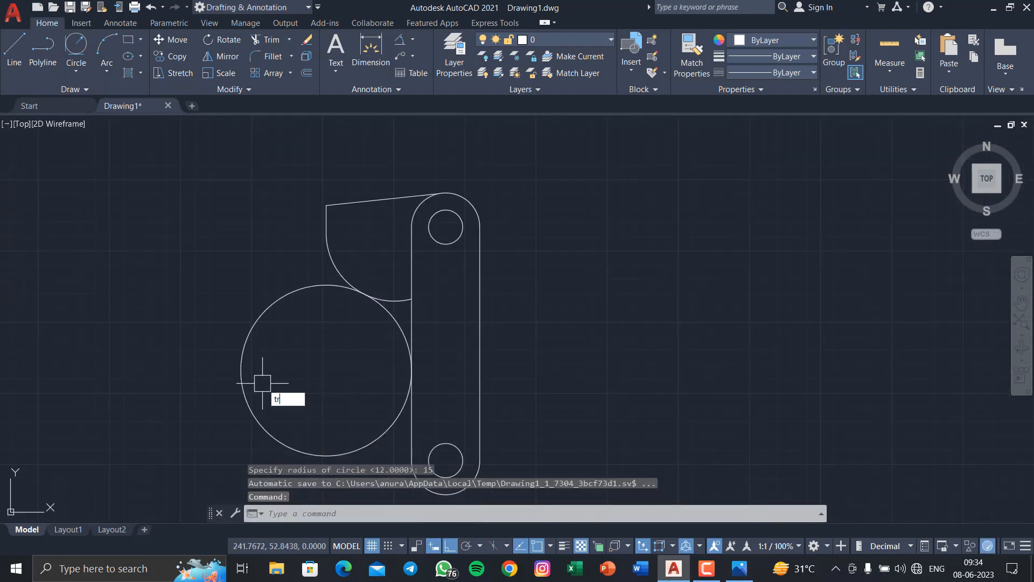
{"action": "key", "text": "Return"}
{"action": "left_click", "coordinate": [259, 400]}
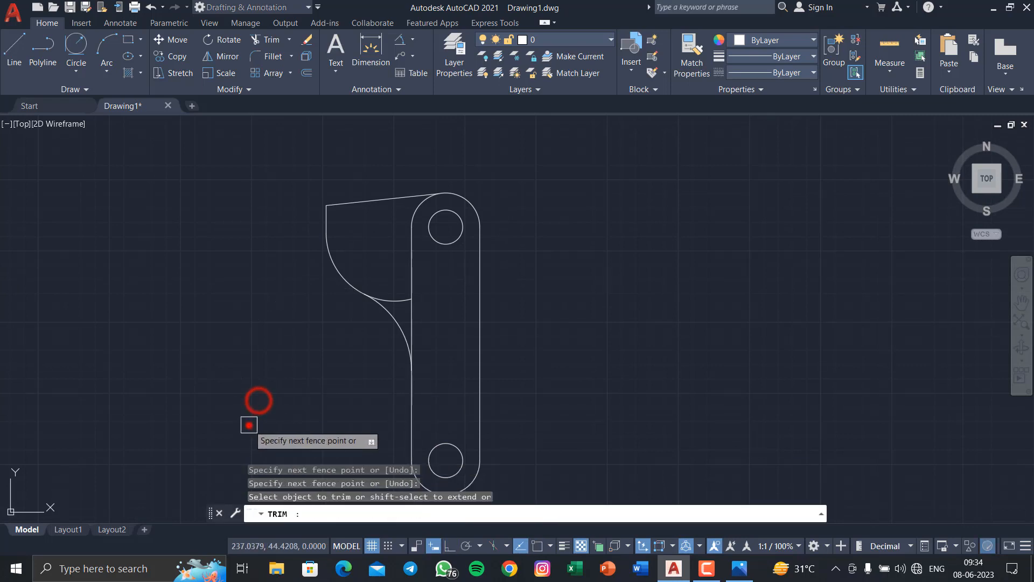
{"action": "left_click", "coordinate": [248, 422]}
{"action": "key", "text": "Return"}
{"action": "scroll", "coordinate": [413, 298], "scroll_direction": "up", "scroll_amount": 2}
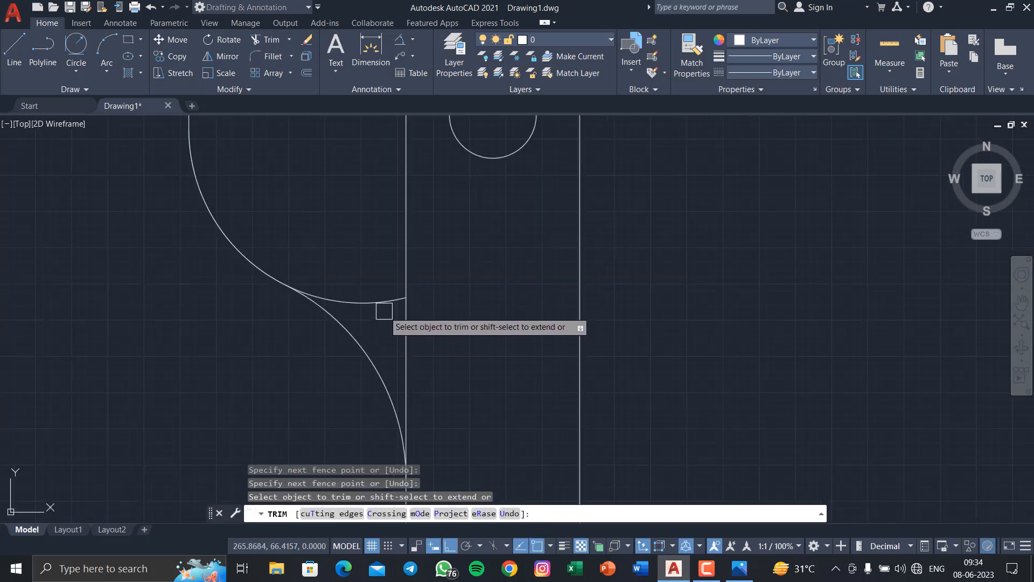
{"action": "left_click", "coordinate": [385, 300]}
{"action": "scroll", "coordinate": [437, 333], "scroll_direction": "down", "scroll_amount": 2}
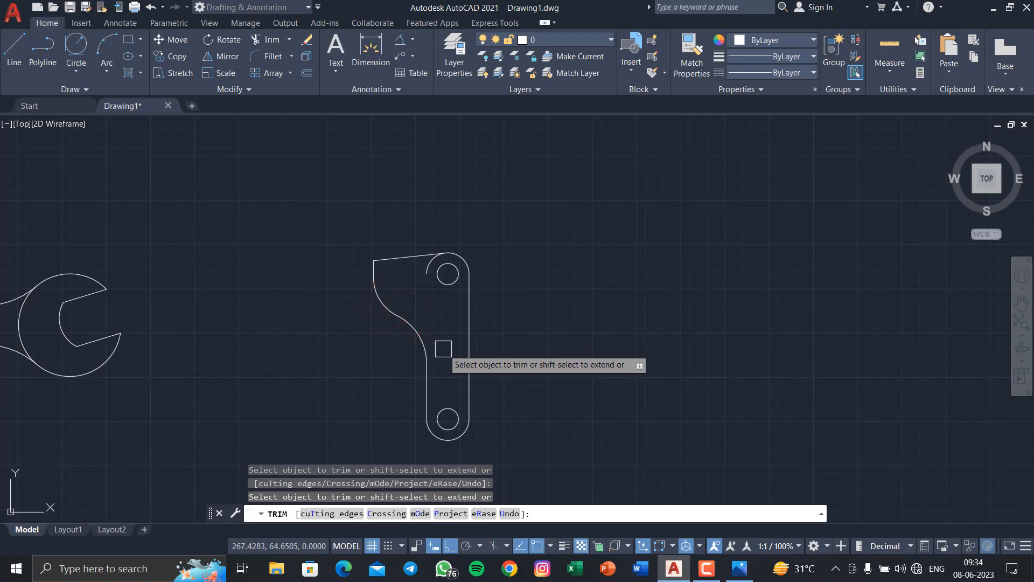
{"action": "key", "text": "Escape"}
{"action": "key", "text": "ctrl+z"}
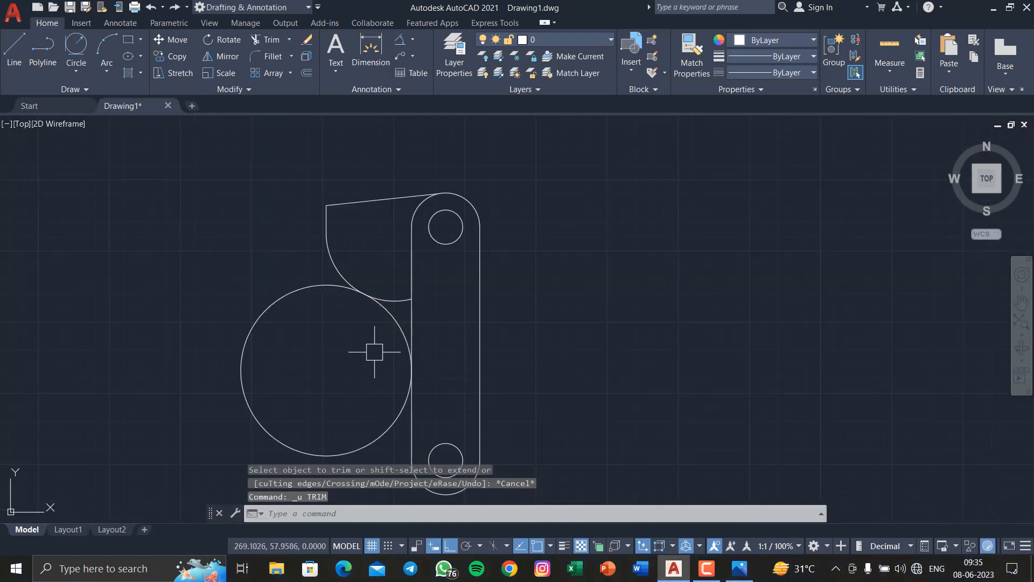
Trim the outer part of the R15 circle and the R12 arc's end beyond the tangent point, keeping the arm's edge.
{"action": "type", "text": "tr"}
{"action": "key", "text": "Return"}
{"action": "key", "text": "Return"}
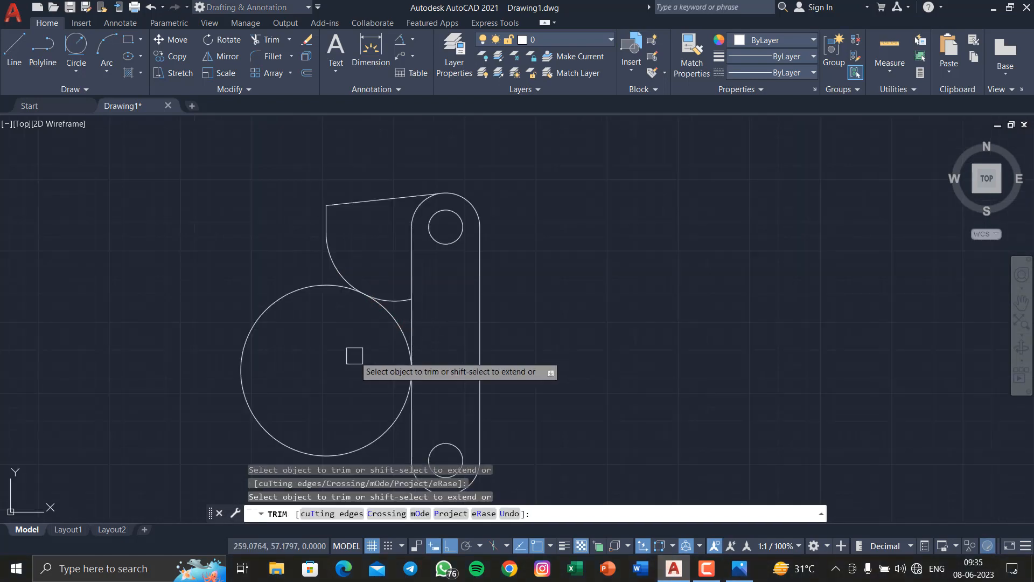
{"action": "left_click", "coordinate": [273, 434]}
{"action": "scroll", "coordinate": [437, 216], "scroll_direction": "up", "scroll_amount": 8}
{"action": "middle_click_drag", "start_coordinate": [330, 348], "coordinate": [450, 167]}
{"action": "middle_click_drag", "start_coordinate": [325, 425], "coordinate": [363, 285]}
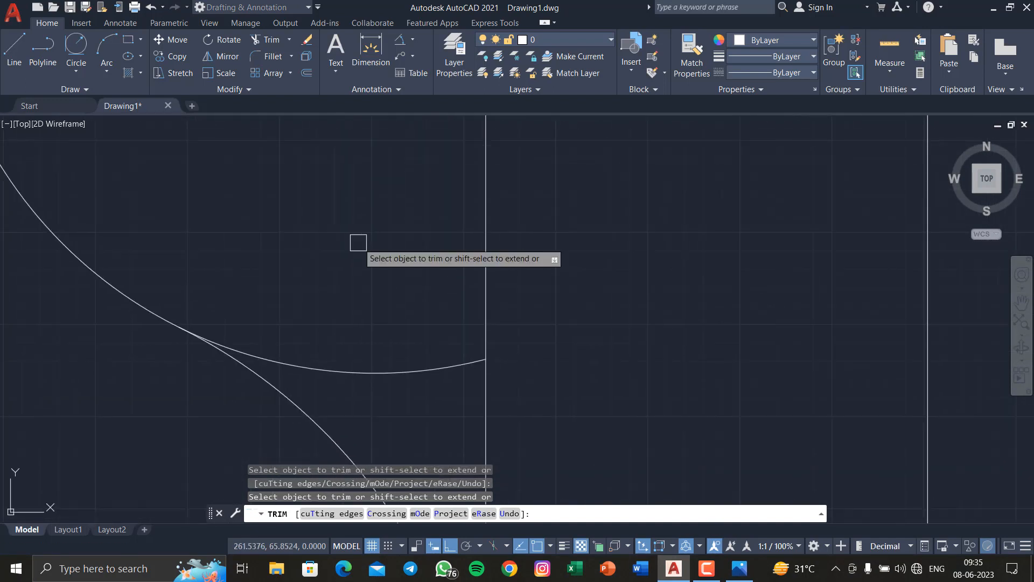
{"action": "left_click", "coordinate": [382, 374]}
{"action": "key", "text": "Return"}
{"action": "scroll", "coordinate": [417, 354], "scroll_direction": "down", "scroll_amount": 8}
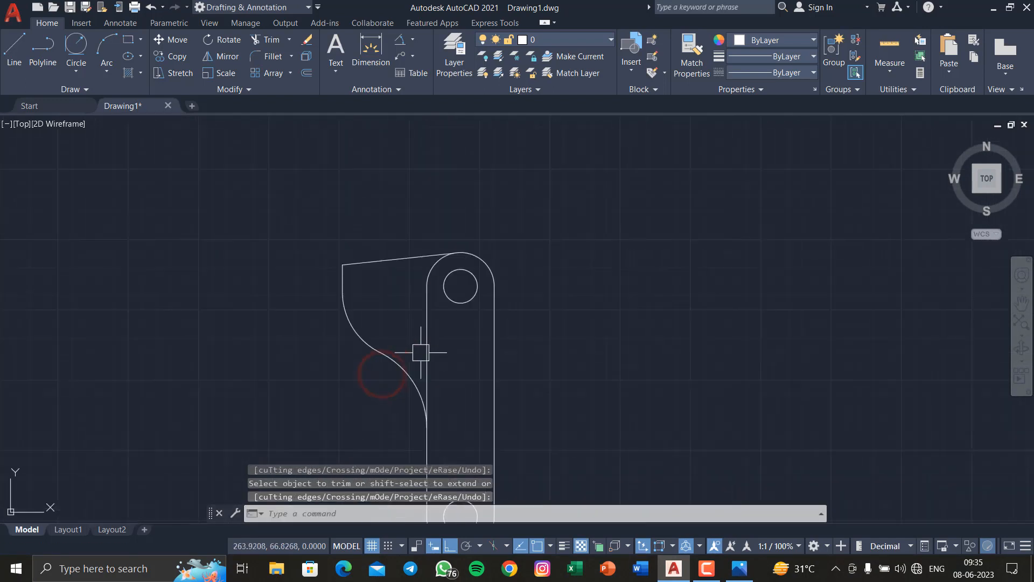
{"action": "middle_click_drag", "start_coordinate": [461, 341], "coordinate": [515, 245]}
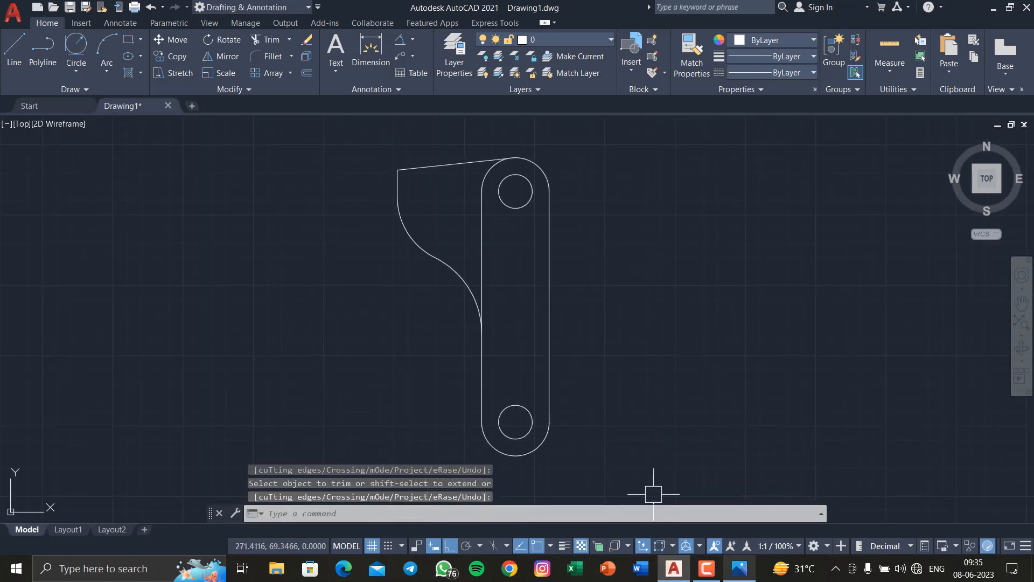
Check the slot dimensions in the reference image and draw a line 41 long at 110° from the lower hole's centre.
{"action": "left_click", "coordinate": [740, 569]}
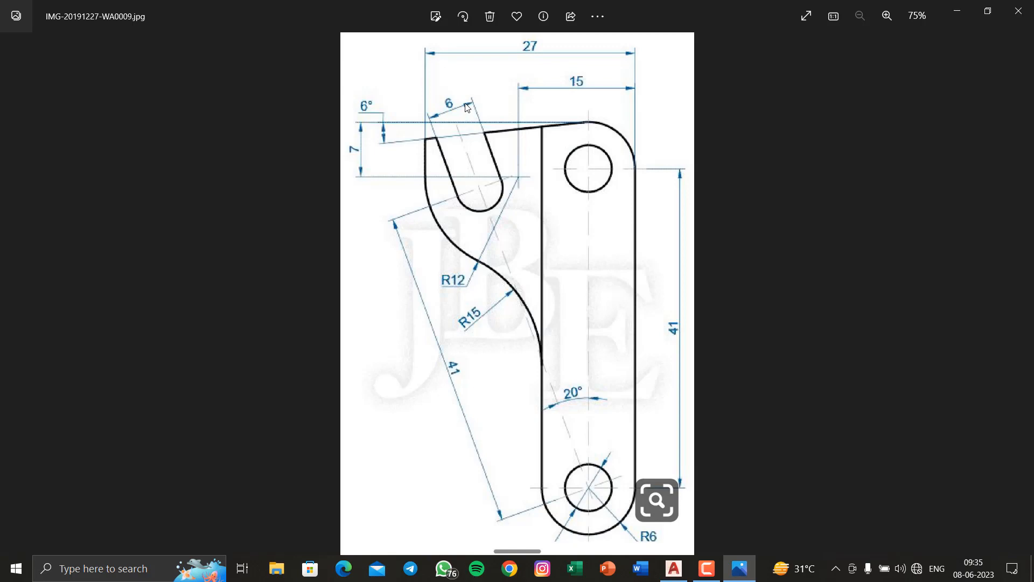
{"action": "left_click", "coordinate": [954, 15]}
{"action": "left_click", "coordinate": [16, 60]}
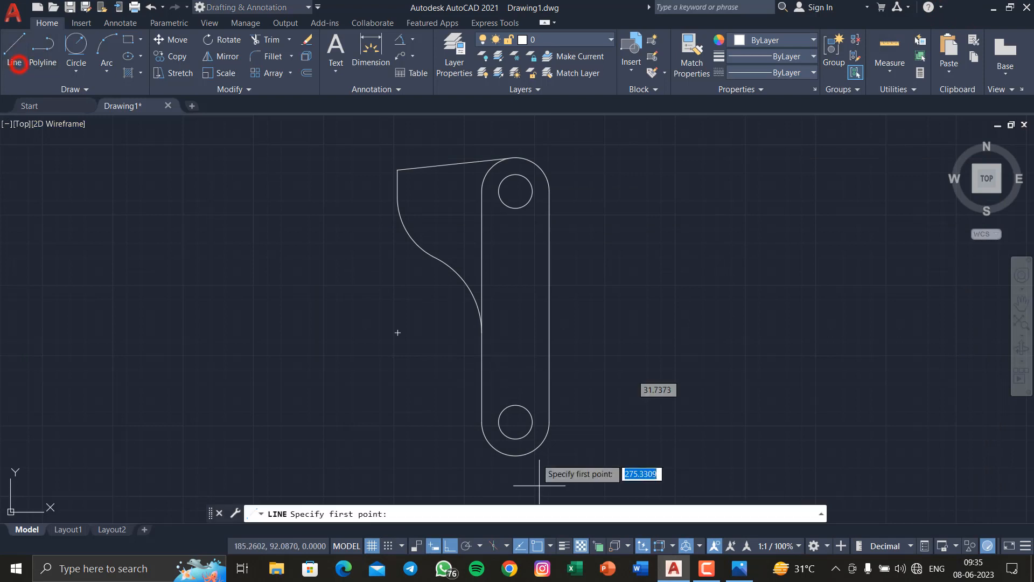
{"action": "left_click", "coordinate": [515, 421]}
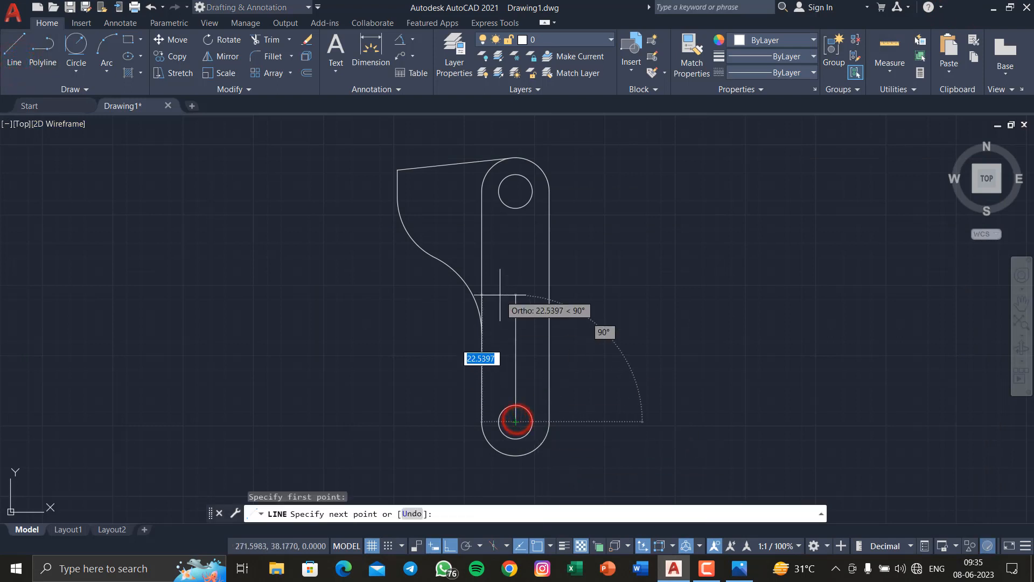
{"action": "type", "text": "@"}
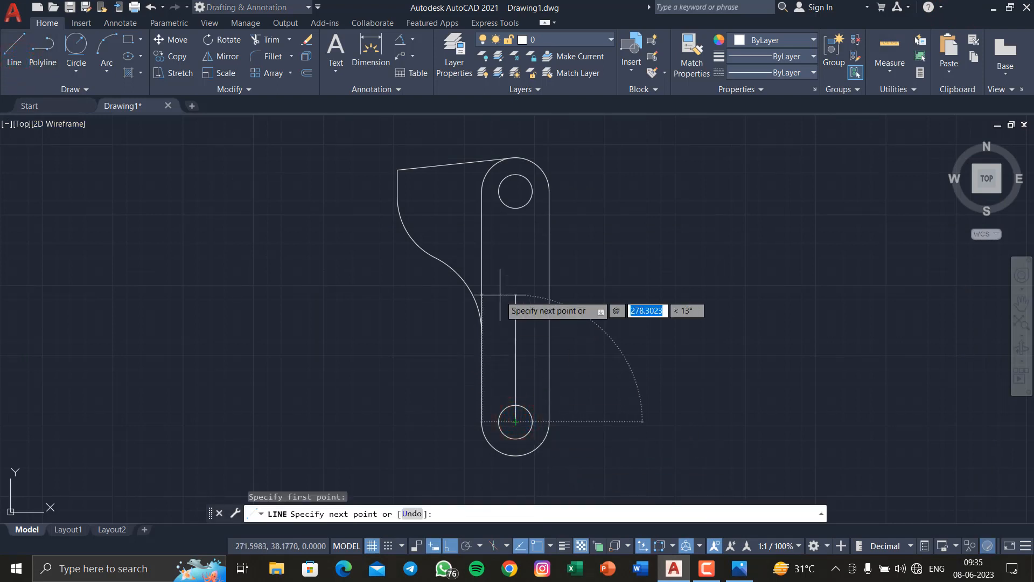
{"action": "type", "text": "41"}
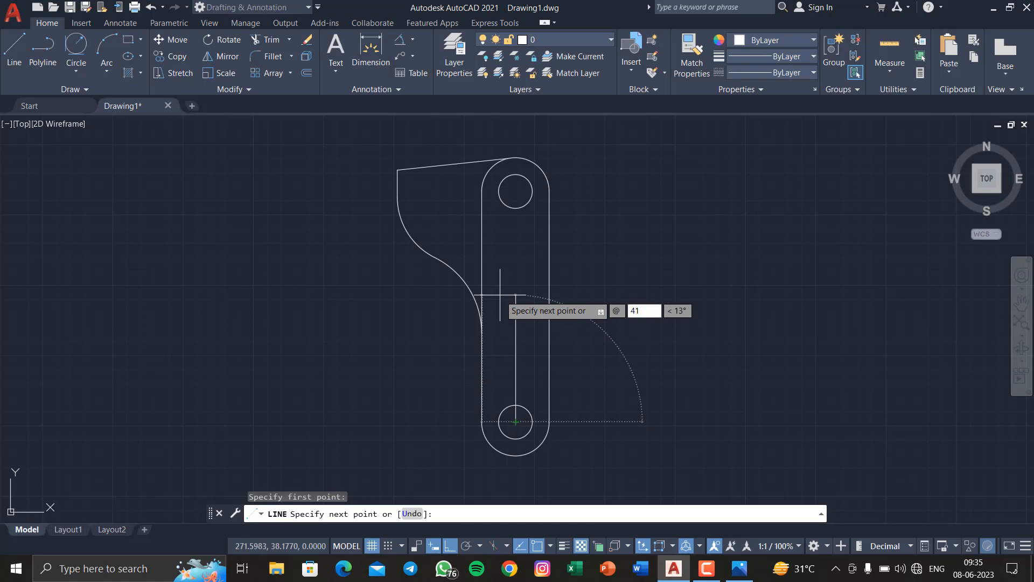
{"action": "key", "text": "Tab"}
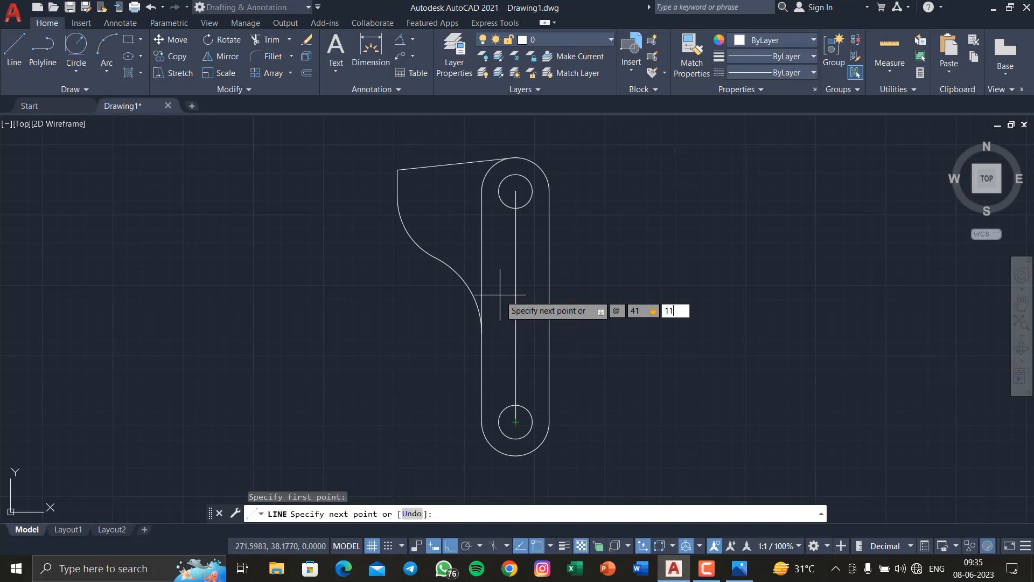
{"action": "type", "text": "<110"}
{"action": "key", "text": "Return"}
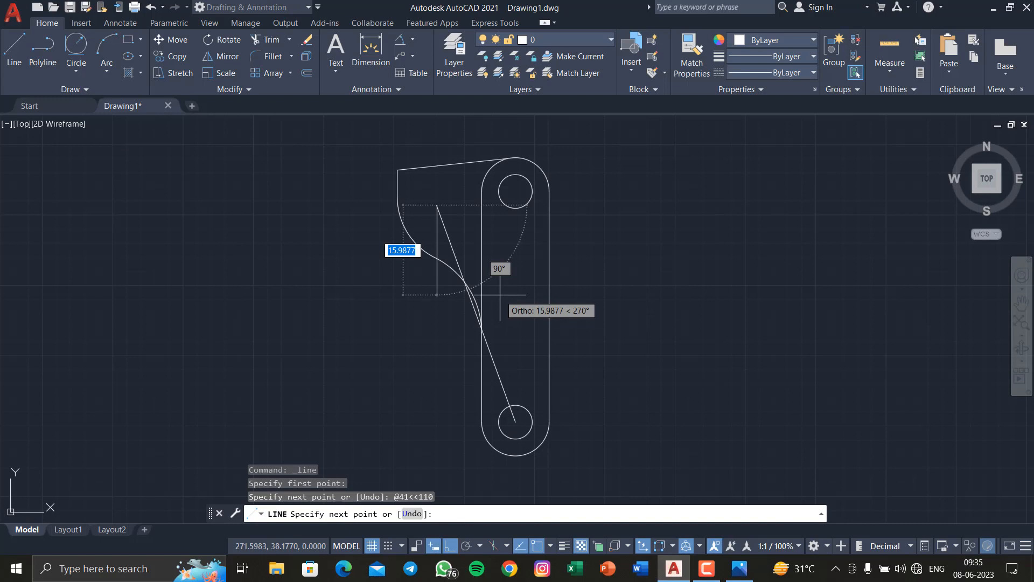
{"action": "key", "text": "Escape"}
Draw a circle of radius 3 centred on the upper end of the angled line inside the jaw.
{"action": "scroll", "coordinate": [412, 191], "scroll_direction": "up", "scroll_amount": 6}
{"action": "left_click", "coordinate": [76, 70]}
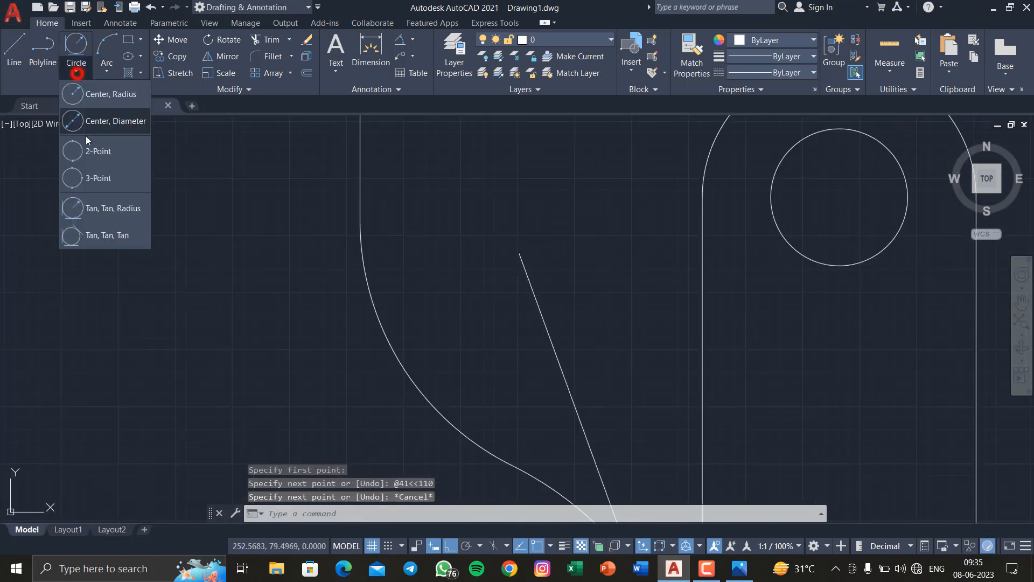
{"action": "left_click", "coordinate": [104, 95]}
{"action": "left_click", "coordinate": [520, 253]}
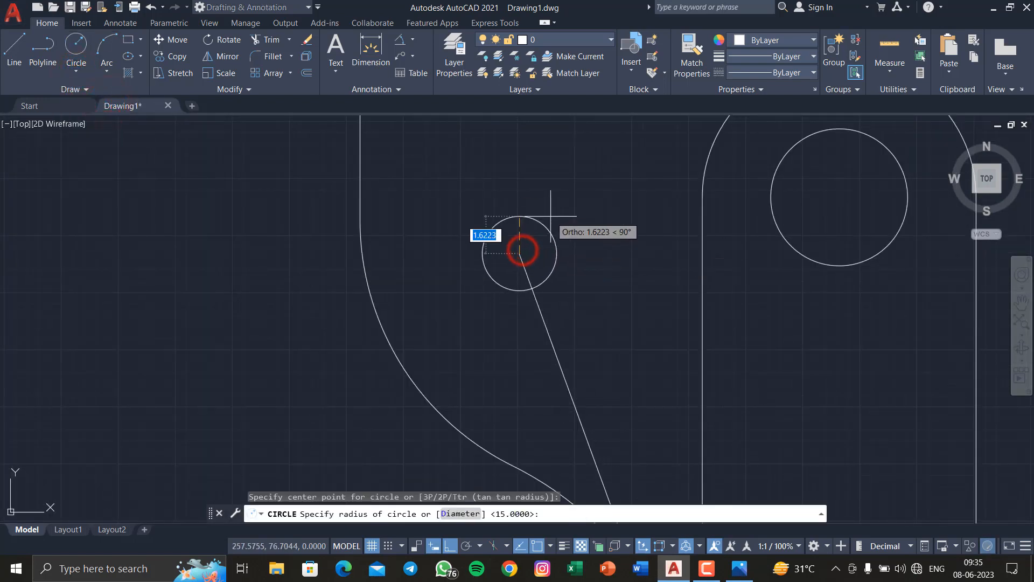
{"action": "type", "text": "3"}
{"action": "key", "text": "Return"}
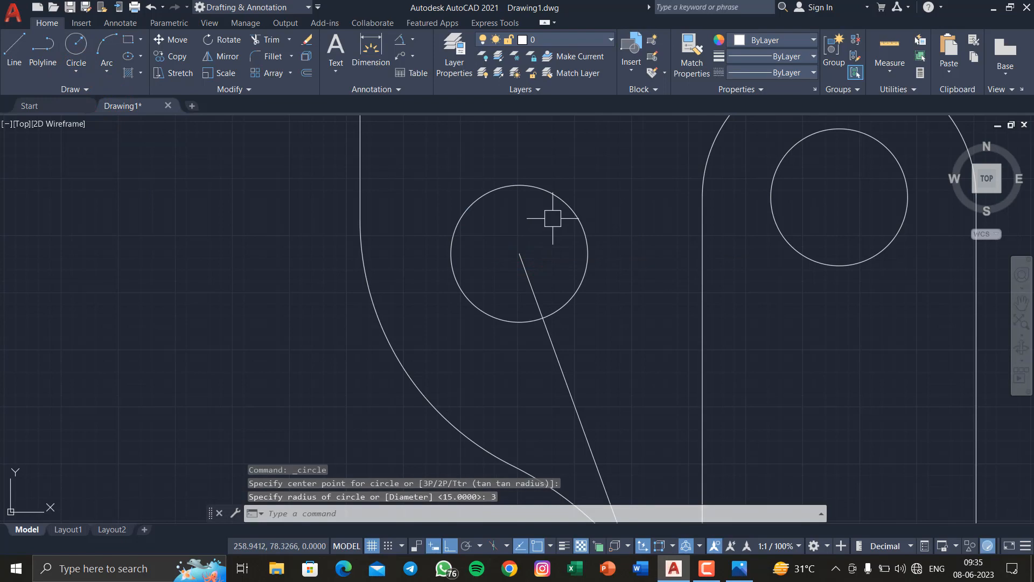
Examine the slot's width and side lines in the reference image and return to the drawing.
{"action": "left_click", "coordinate": [739, 569]}
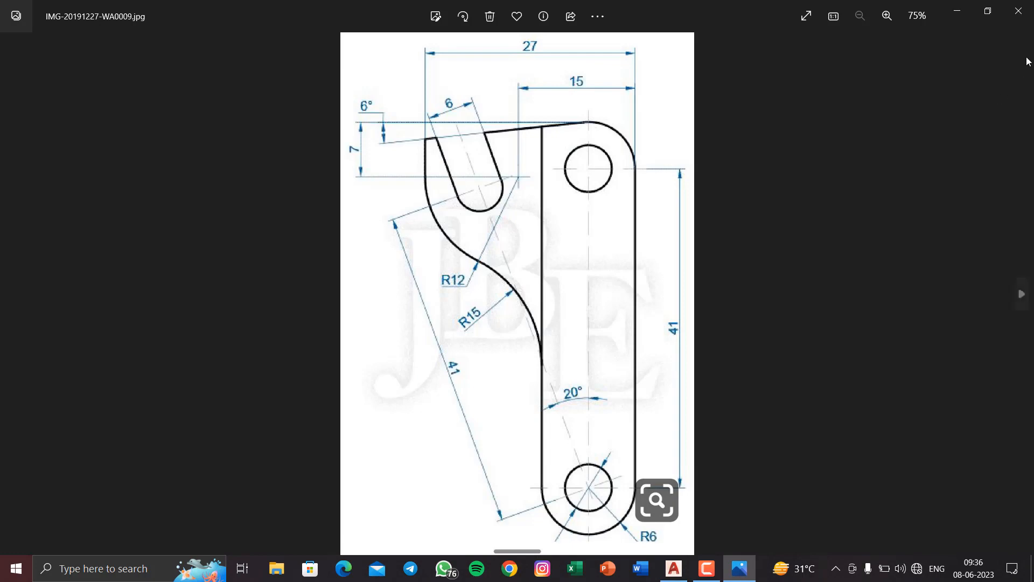
{"action": "left_click", "coordinate": [962, 15]}
{"action": "scroll", "coordinate": [580, 228], "scroll_direction": "down", "scroll_amount": 3}
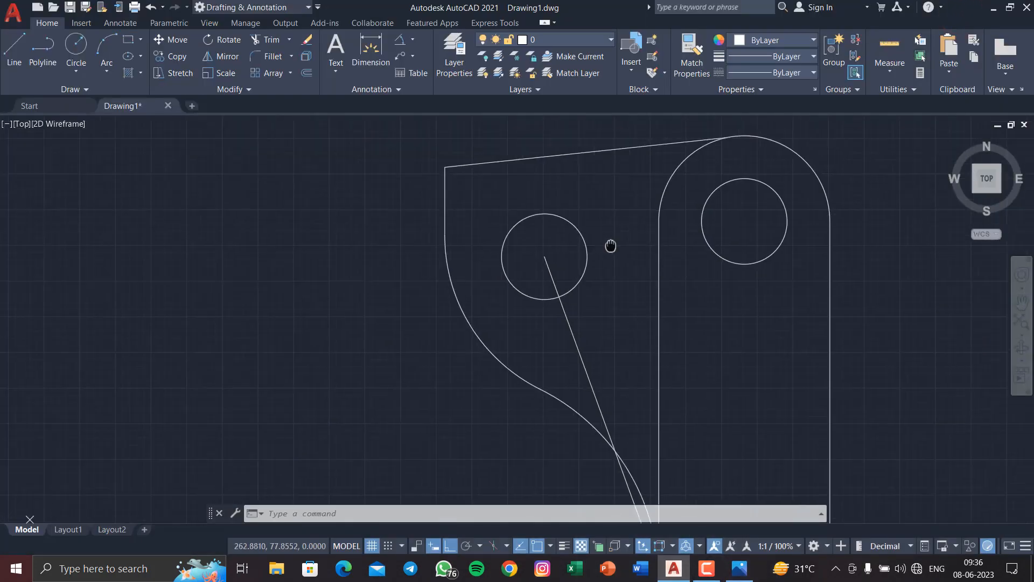
{"action": "left_click", "coordinate": [14, 51]}
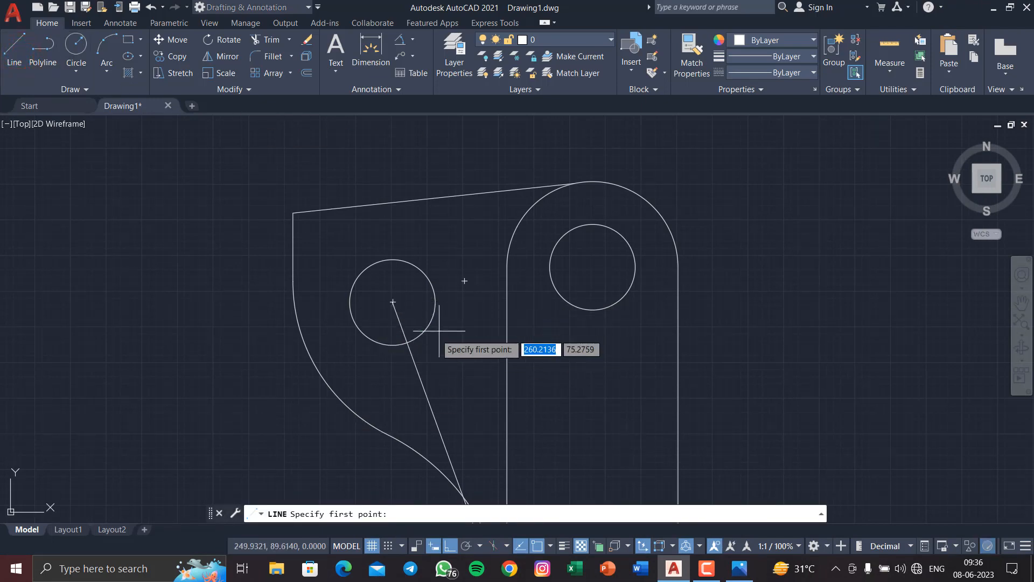
{"action": "key", "text": "Escape"}
{"action": "key", "text": "Escape"}
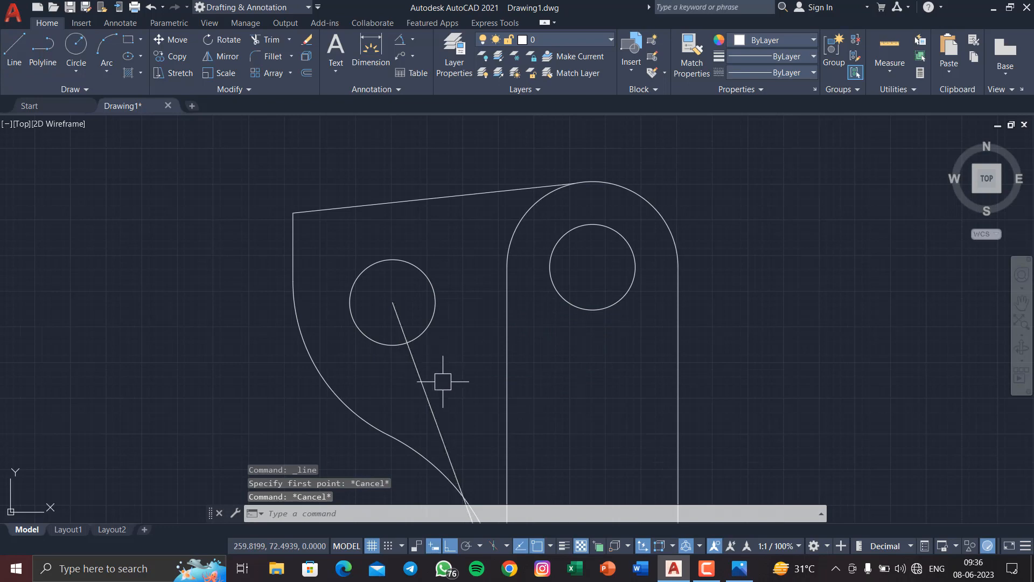
Trim away the angled line between the lower hole's centre and the radius 3 circle in the jaw.
{"action": "type", "text": "tr"}
{"action": "key", "text": "Return"}
{"action": "scroll", "coordinate": [434, 391], "scroll_direction": "down", "scroll_amount": 3}
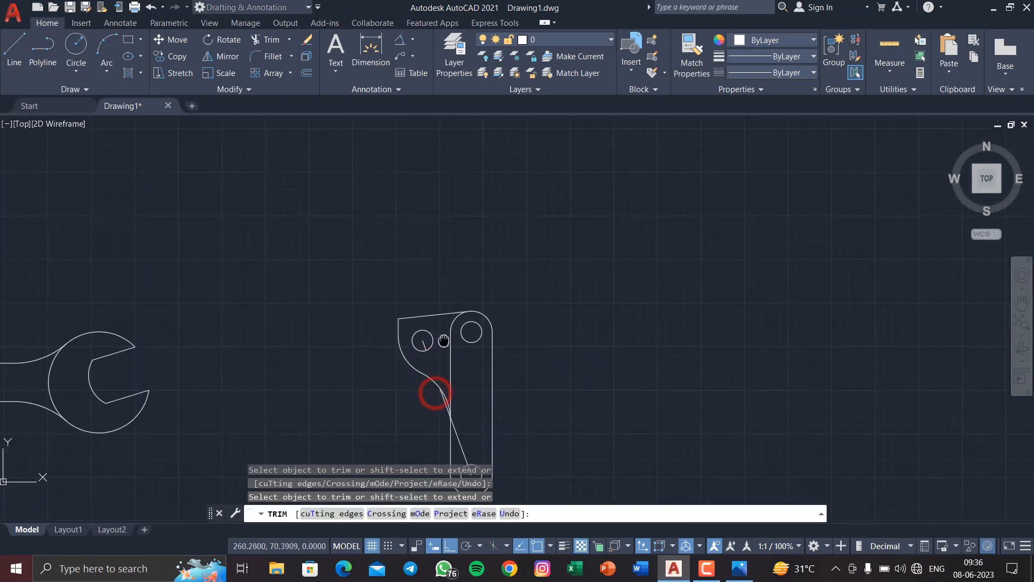
{"action": "scroll", "coordinate": [469, 411], "scroll_direction": "up", "scroll_amount": 5}
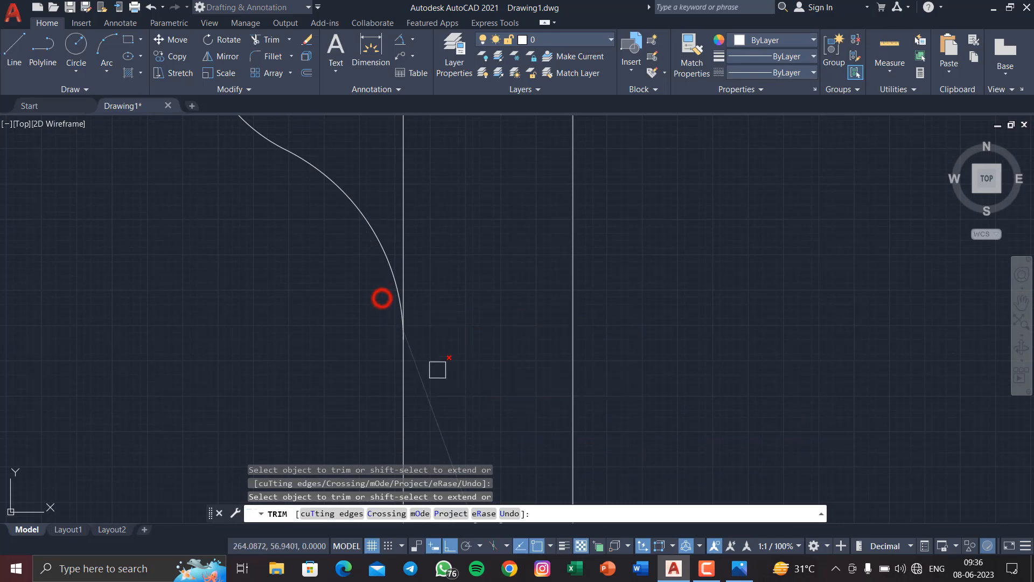
{"action": "middle_click_drag", "start_coordinate": [437, 422], "coordinate": [435, 314]}
{"action": "left_click", "coordinate": [439, 316]}
{"action": "left_click", "coordinate": [481, 448]}
{"action": "key", "text": "Return"}
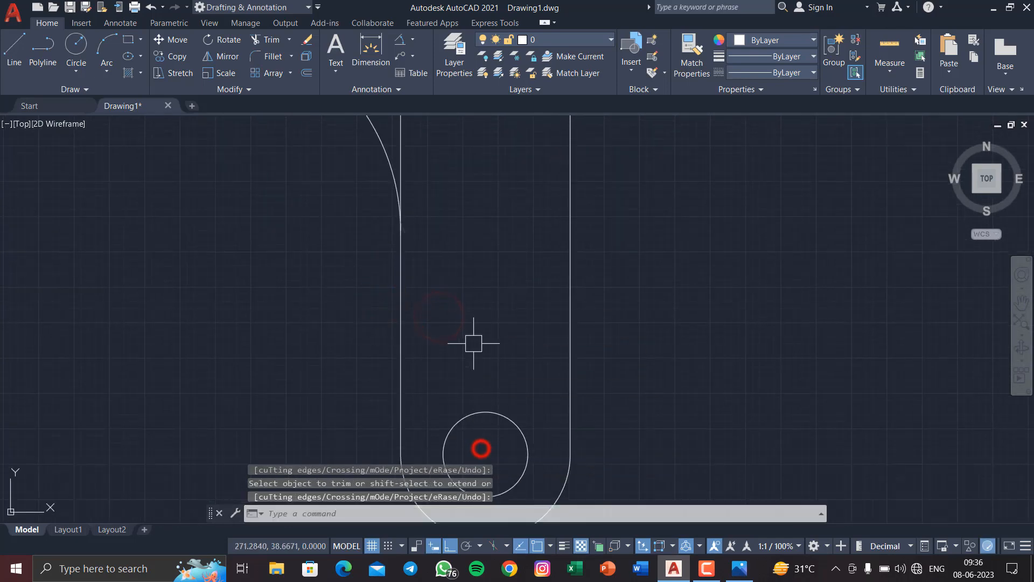
Extend the remaining angled line inside the jaw's circle up to the sloped top edge.
{"action": "scroll", "coordinate": [474, 343], "scroll_direction": "down", "scroll_amount": 5}
{"action": "scroll", "coordinate": [454, 304], "scroll_direction": "up", "scroll_amount": 5}
{"action": "type", "text": "ex"}
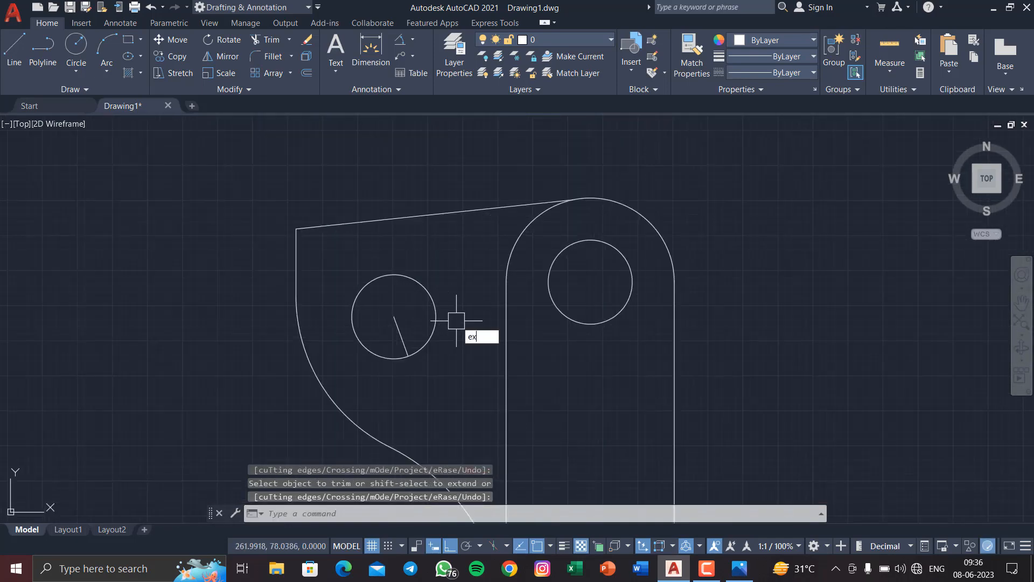
{"action": "key", "text": "Return"}
{"action": "left_click", "coordinate": [394, 323]}
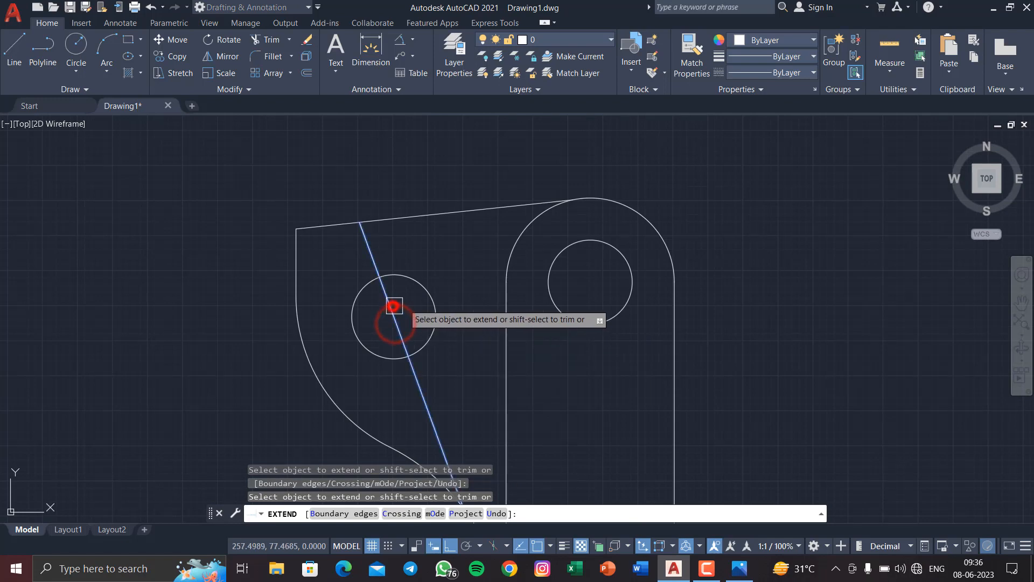
{"action": "key", "text": "Escape"}
{"action": "key", "text": "Escape"}
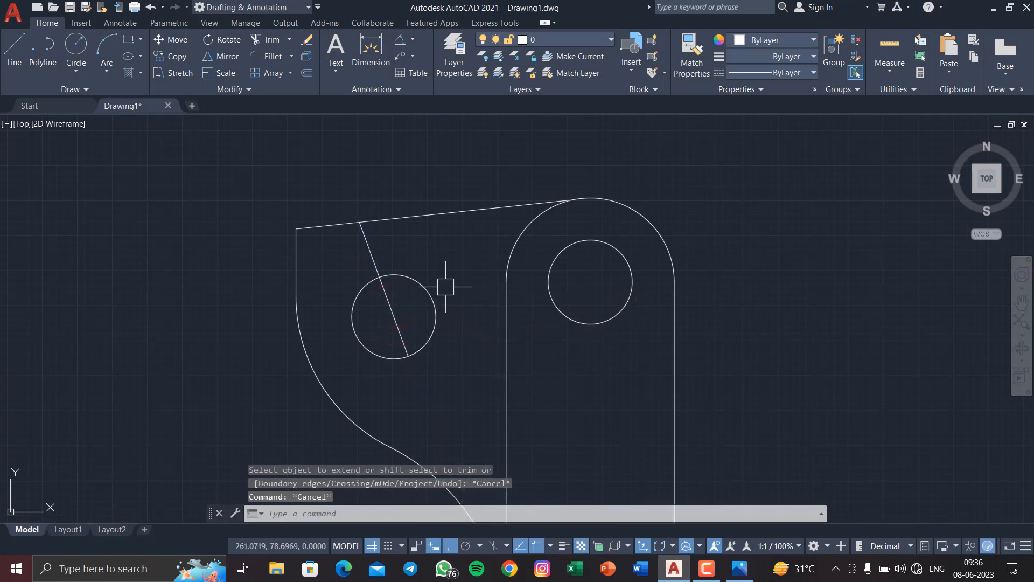
Offset the angled centreline by 3 to both sides to form the slot's side lines.
{"action": "type", "text": "o"}
{"action": "key", "text": "Return"}
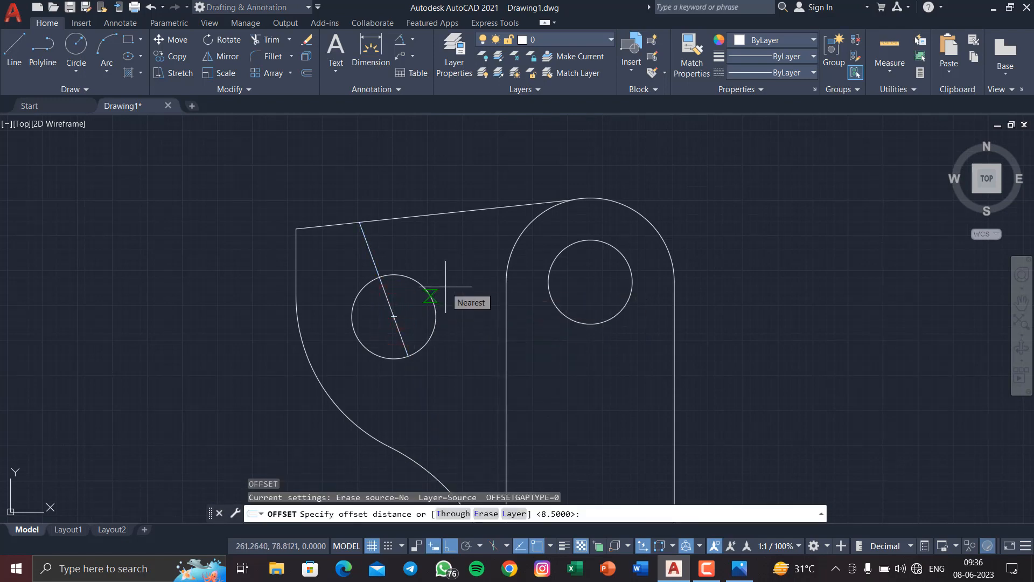
{"action": "type", "text": "3"}
{"action": "key", "text": "Return"}
{"action": "left_click", "coordinate": [395, 321]}
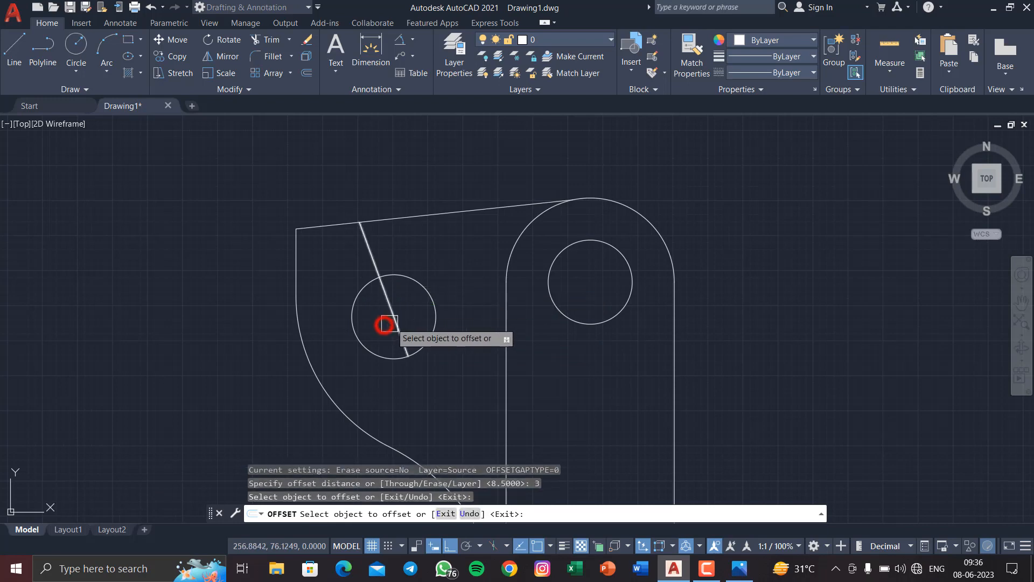
{"action": "left_click", "coordinate": [435, 296]}
{"action": "left_click", "coordinate": [388, 301]}
{"action": "left_click", "coordinate": [359, 330]}
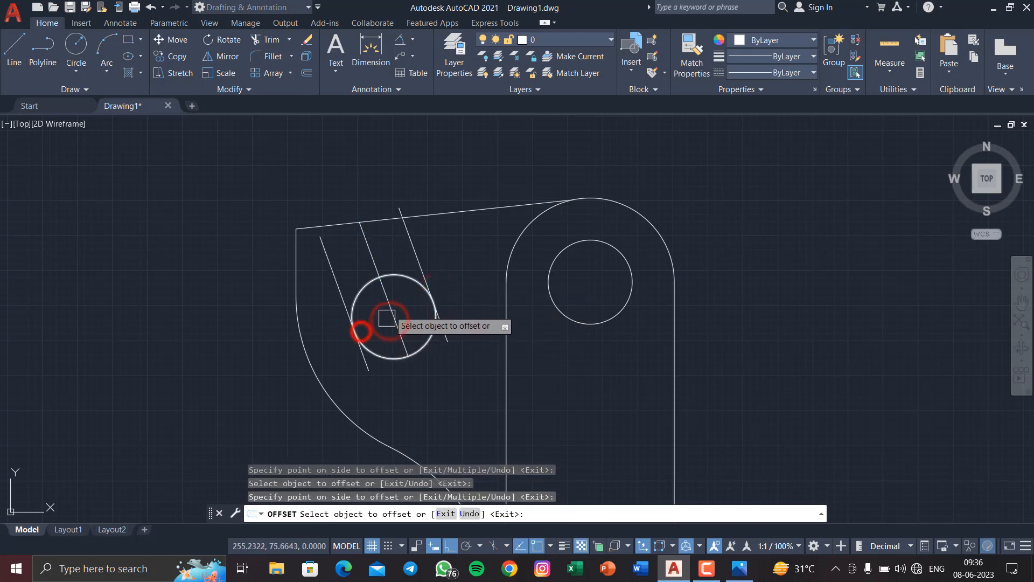
{"action": "key", "text": "Escape"}
{"action": "key", "text": "Escape"}
Extend the slot's left side line up to the jaw's sloped top edge.
{"action": "type", "text": "ex"}
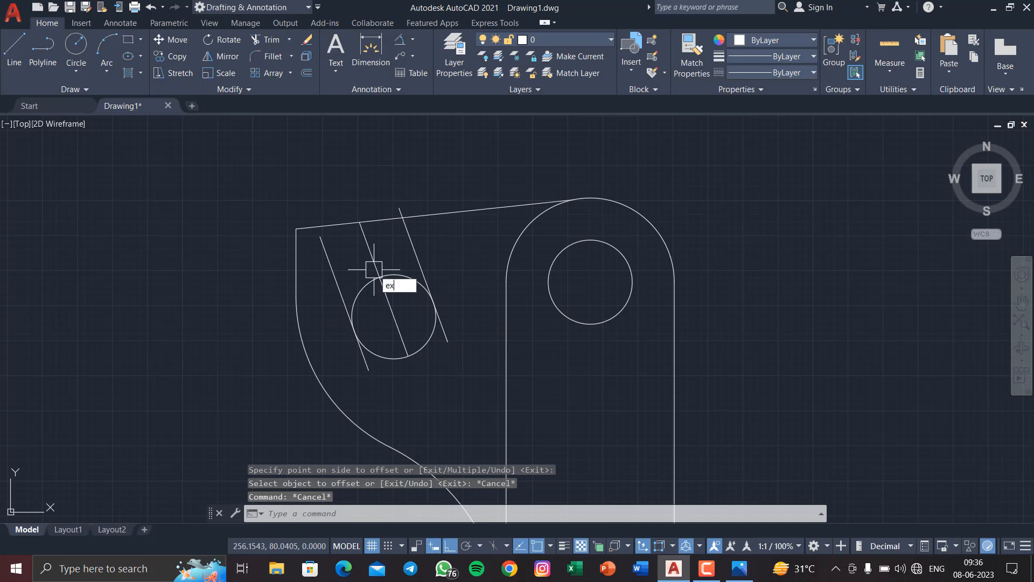
{"action": "key", "text": "Return"}
{"action": "left_click", "coordinate": [336, 263]}
{"action": "right_click", "coordinate": [336, 263]}
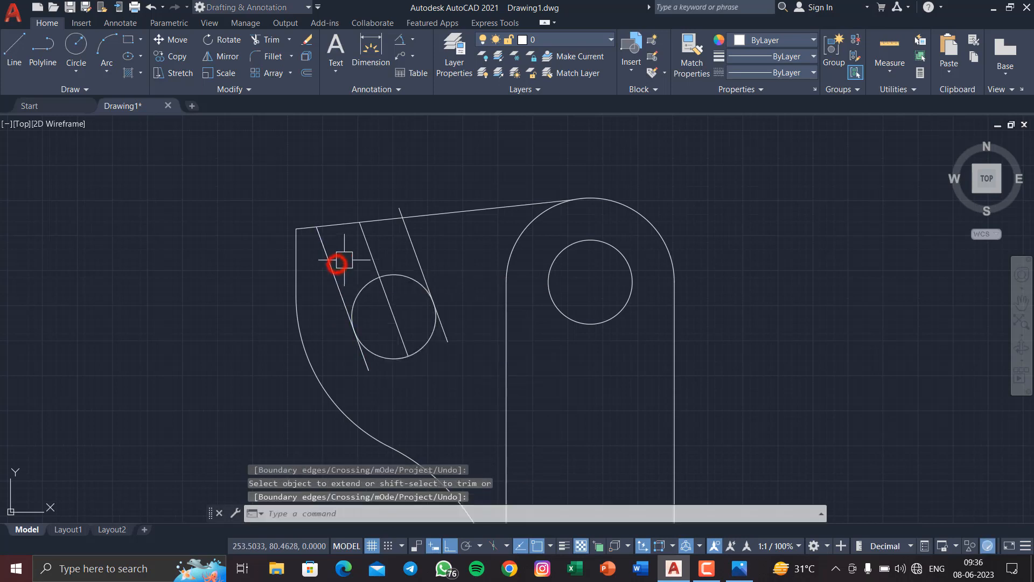
Trim the slot side lines' overhanging ends above the sloped edge and below the circle's tangent points.
{"action": "type", "text": "tr"}
{"action": "key", "text": "Return"}
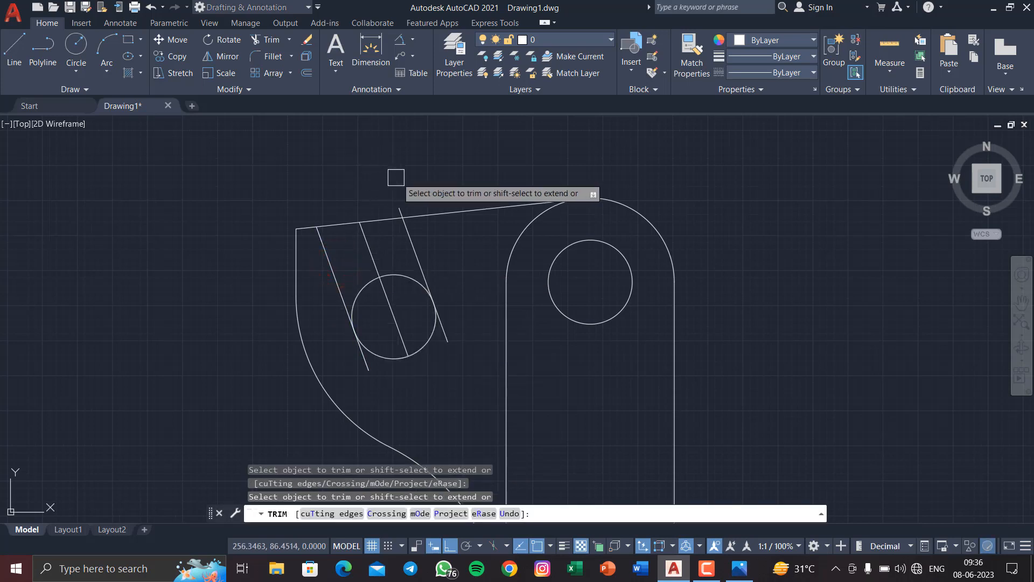
{"action": "left_click", "coordinate": [402, 203]}
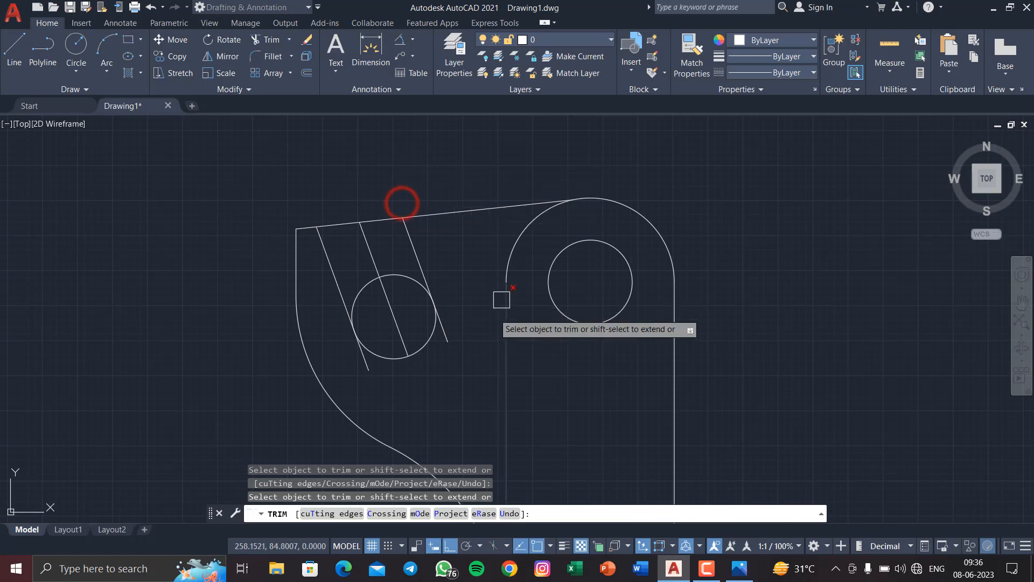
{"action": "left_click", "coordinate": [450, 339]}
{"action": "left_click", "coordinate": [367, 374]}
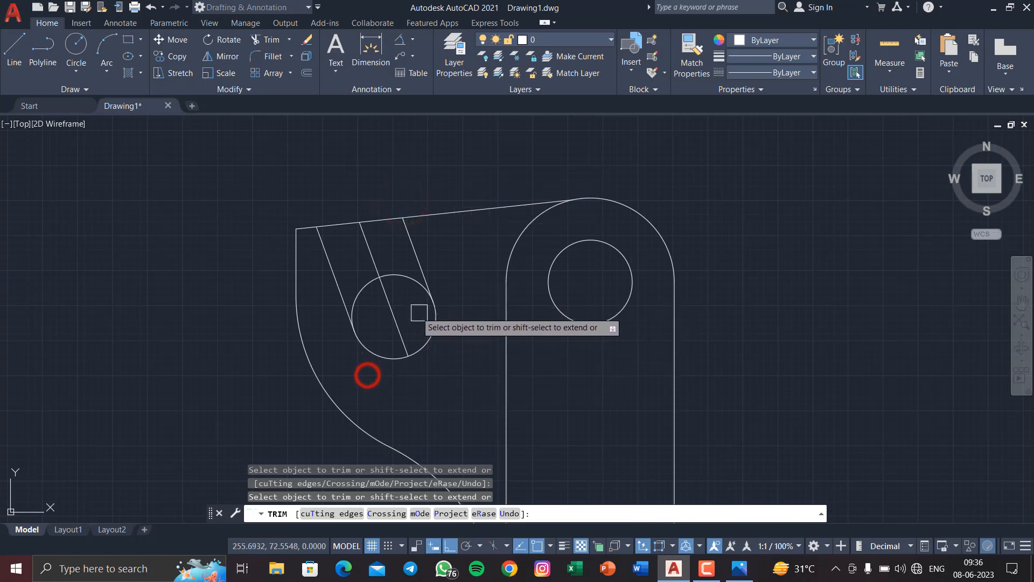
Open the slot by trimming the angled centreline, the circle's upper arc and the sloped edge between the slot's sides.
{"action": "left_click", "coordinate": [396, 310]}
{"action": "left_click", "coordinate": [388, 281]}
{"action": "left_click", "coordinate": [365, 281]}
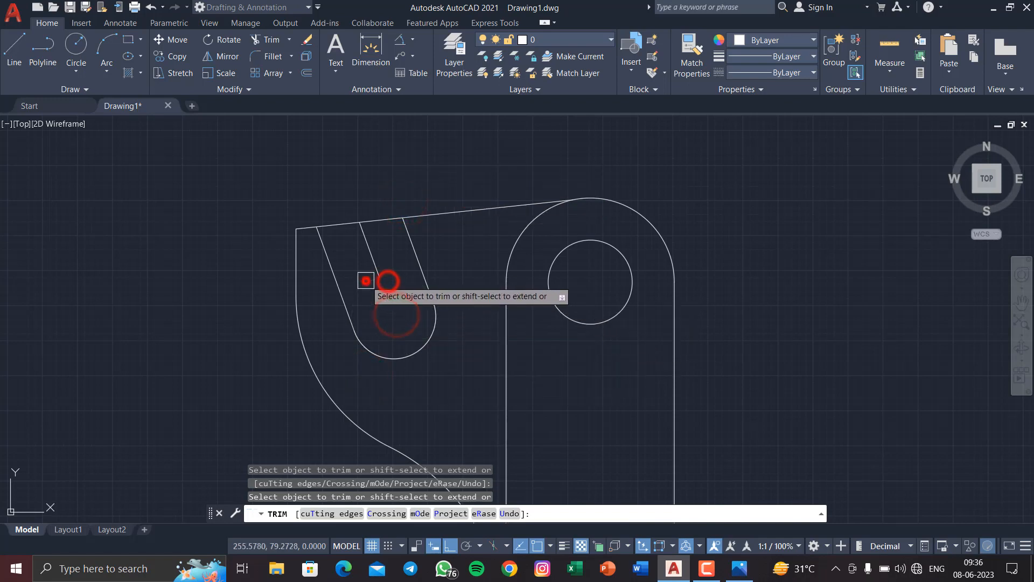
{"action": "left_click", "coordinate": [372, 253]}
{"action": "left_click", "coordinate": [368, 225]}
{"action": "key", "text": "Escape"}
{"action": "scroll", "coordinate": [382, 273], "scroll_direction": "down", "scroll_amount": 5}
{"action": "mouse_move", "coordinate": [463, 313]}
{"action": "middle_mouse_down"}
{"action": "mouse_move", "coordinate": [748, 313]}
{"action": "mouse_move", "coordinate": [856, 326]}
{"action": "mouse_move", "coordinate": [846, 319]}
{"action": "middle_mouse_up"}
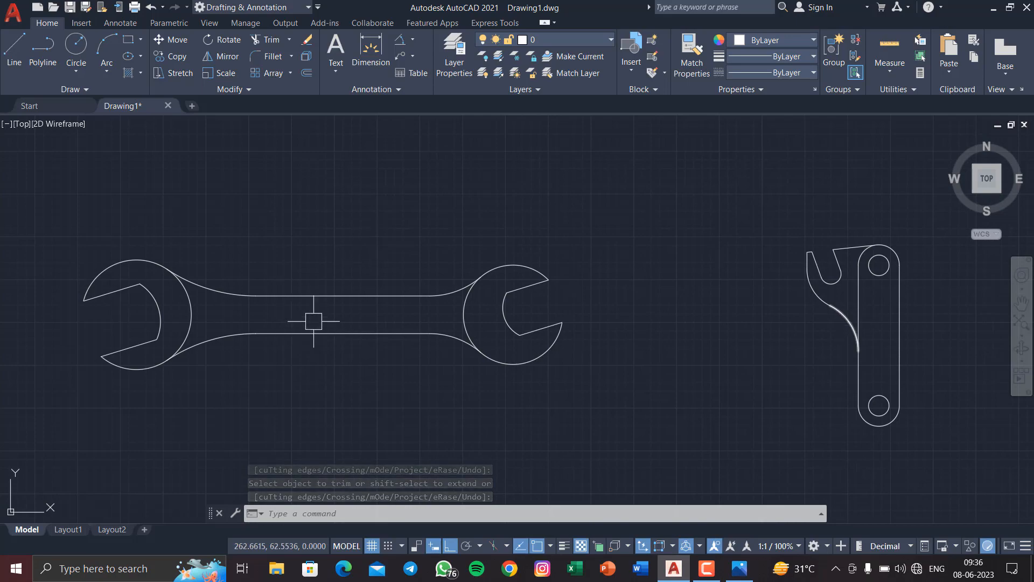